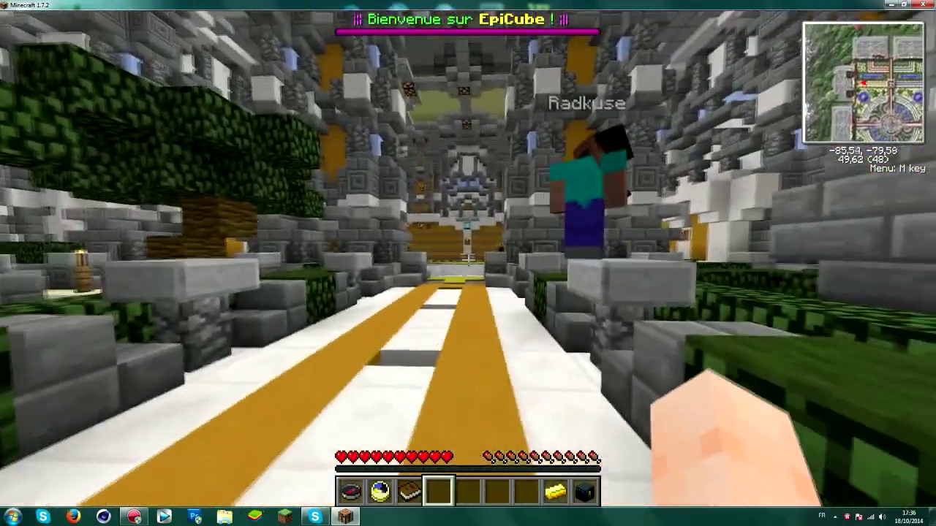
- Switch to a front third-person view, then walk along the walkway into the hall and ice pit
key(F5)
key(F5)
key(F1)
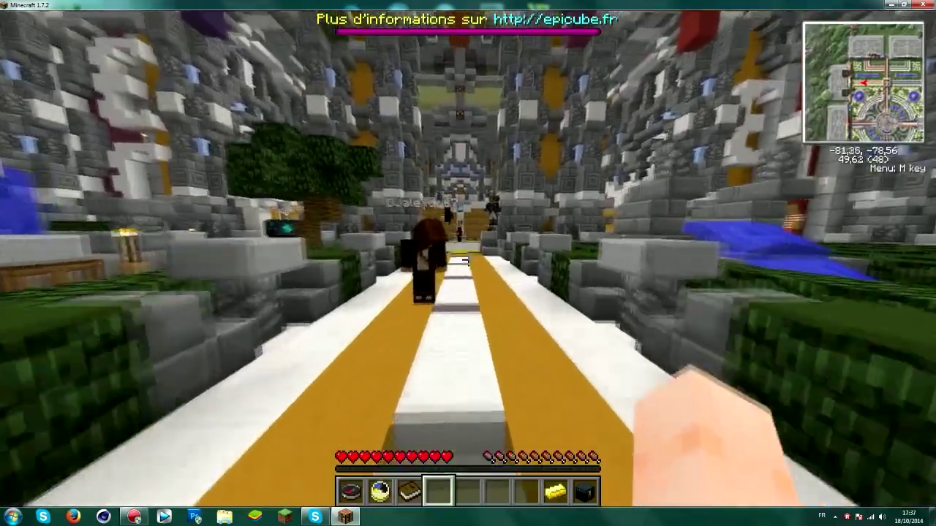
key(w)
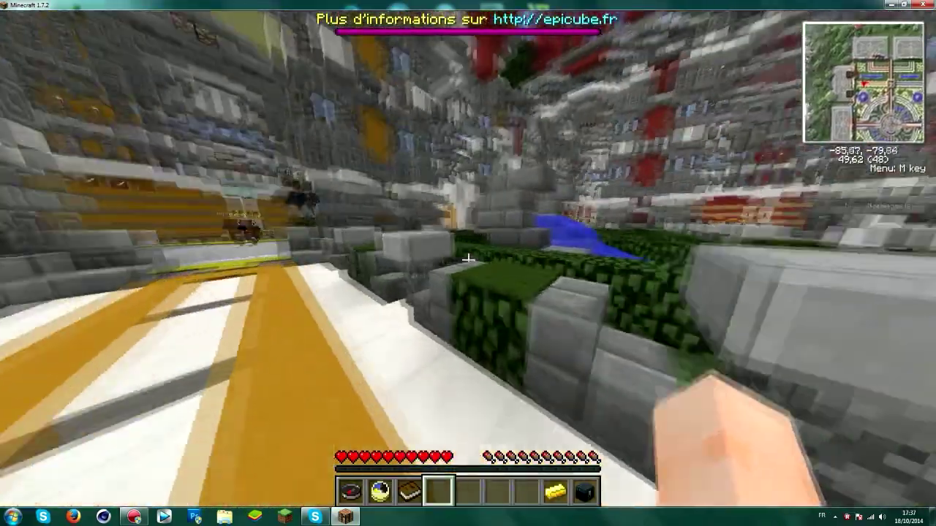
key(w)
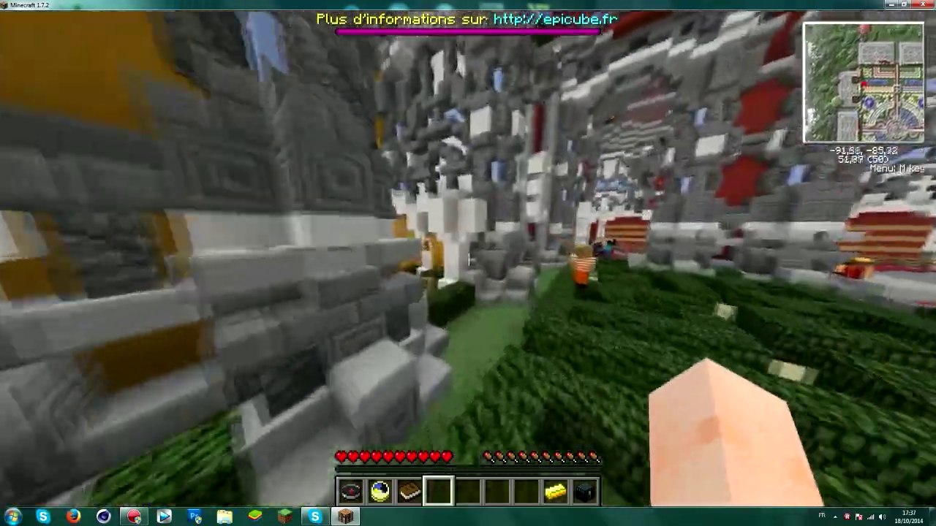
key(w)
key(w)
key(w)
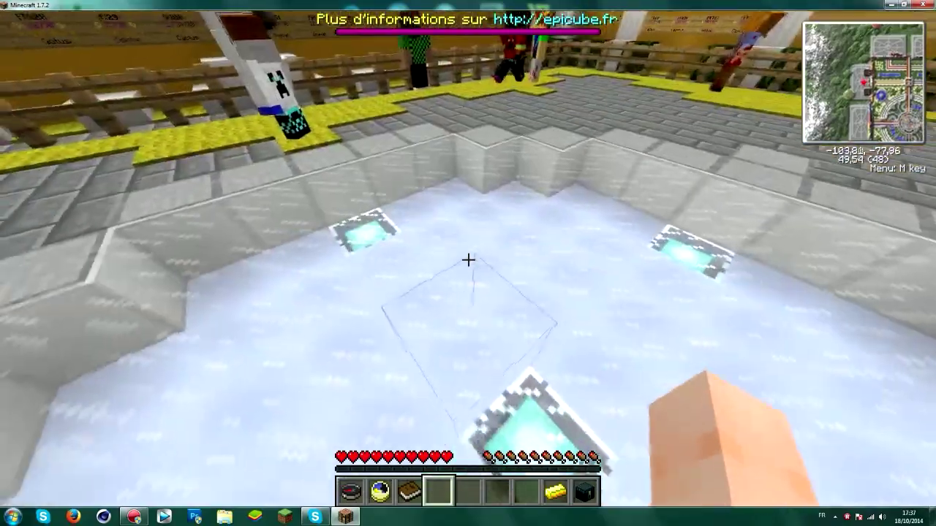
key(w)
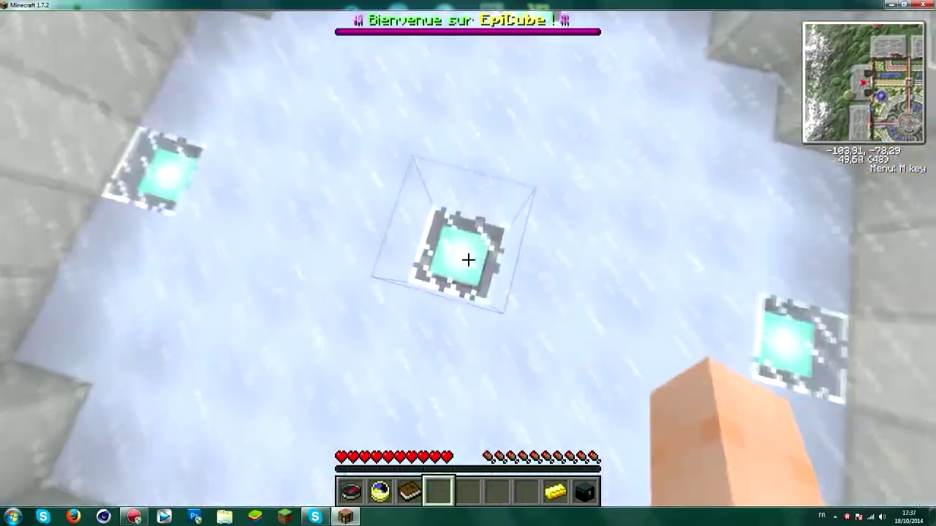
key(w)
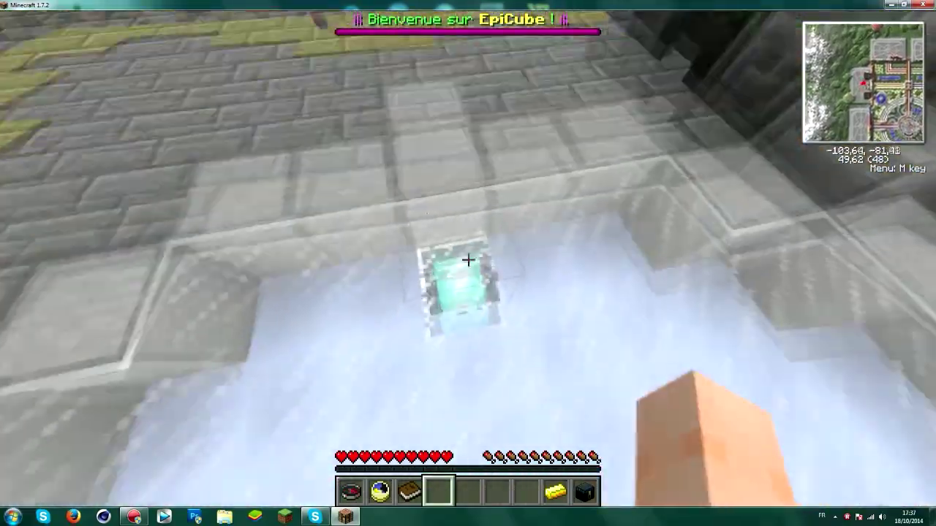
key(w)
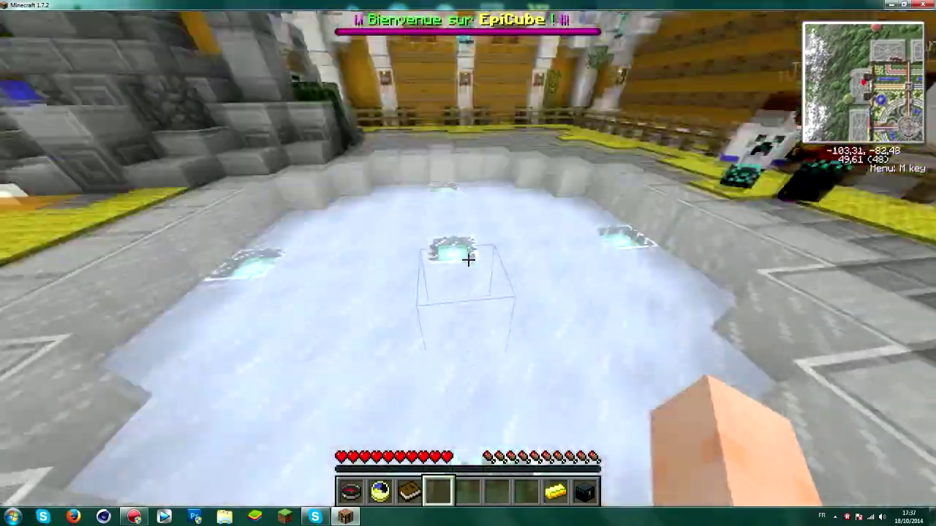
- View the player from the front again, then walk around the edge of the beacon pit
key(F5)
key(F5)
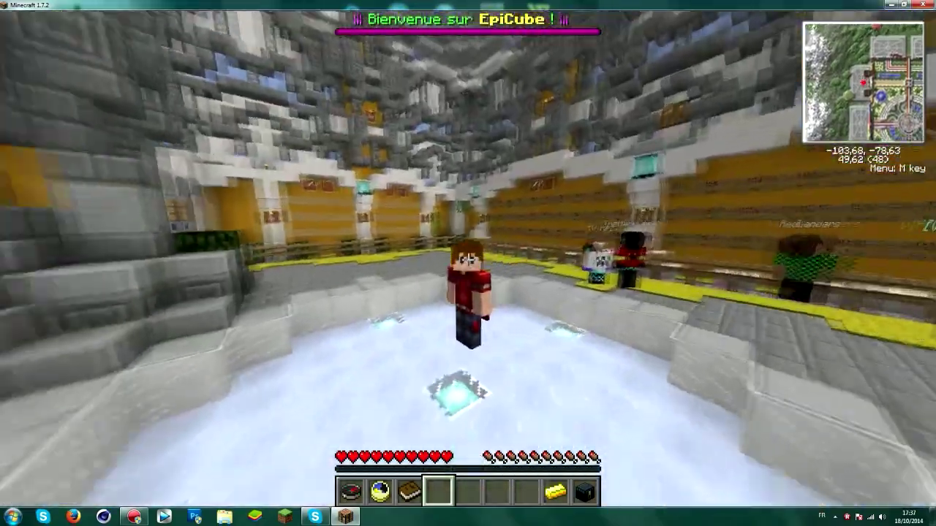
key(F1)
key(w)
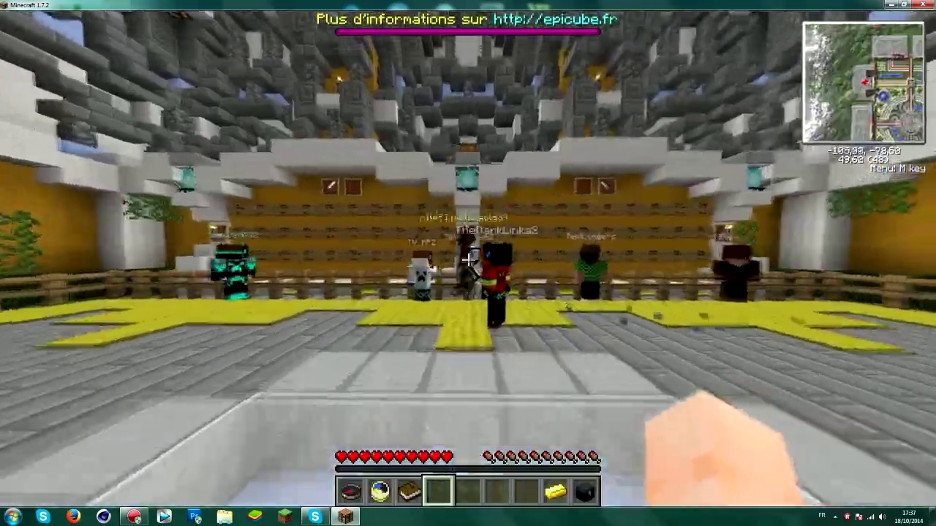
key(s)
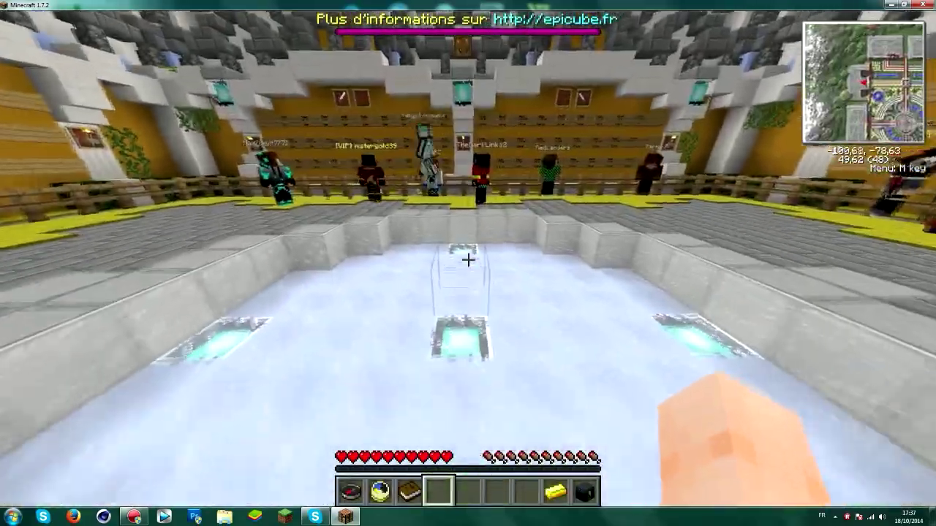
key(w)
key(w)
key(w)
key(w)
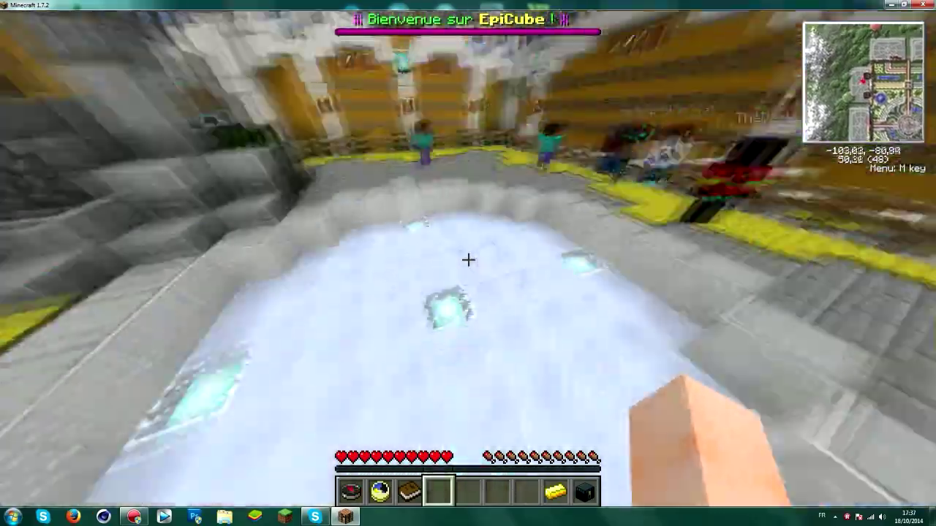
key(w)
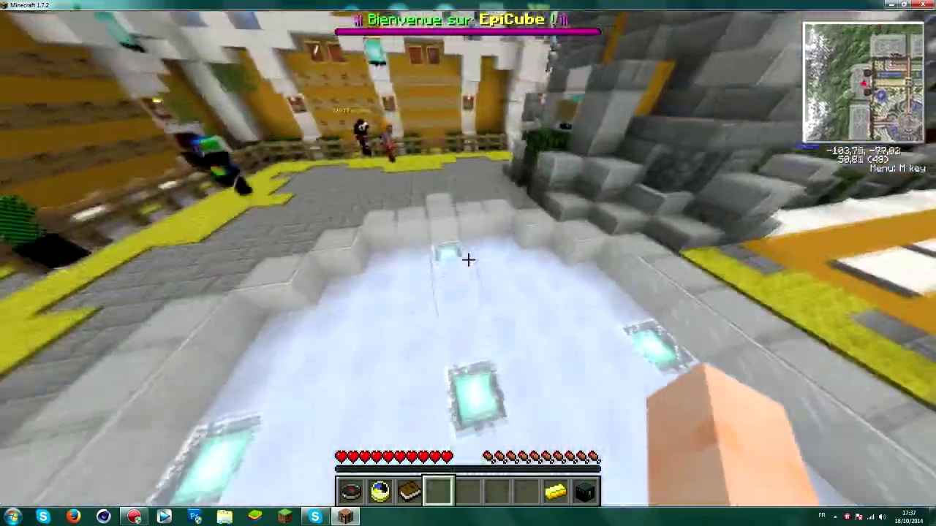
key(w)
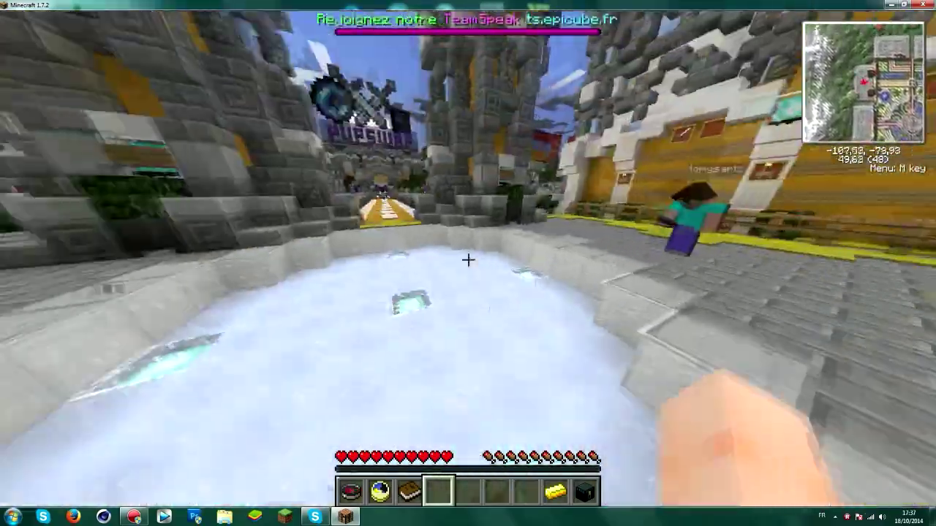
- Climb out of the beacon pit and walk across the plaza to the arena fence and spectators
key(w)
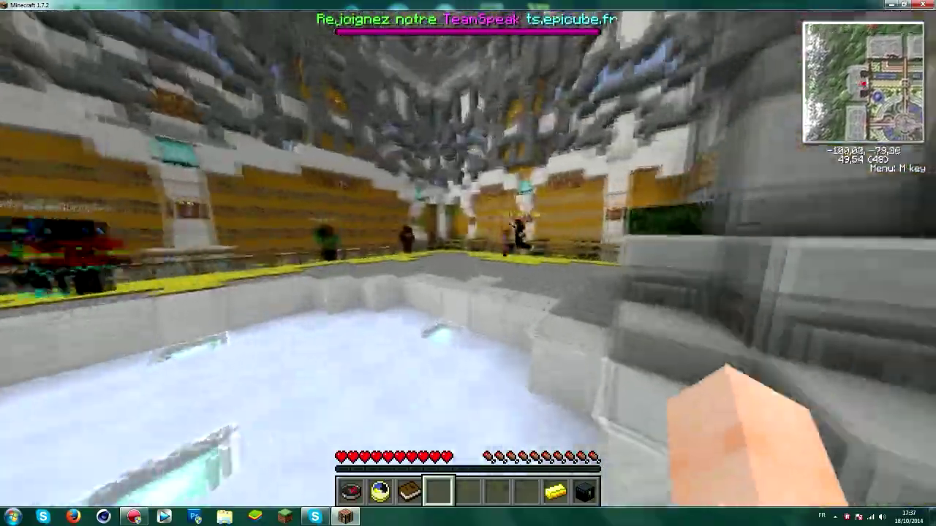
key(w)
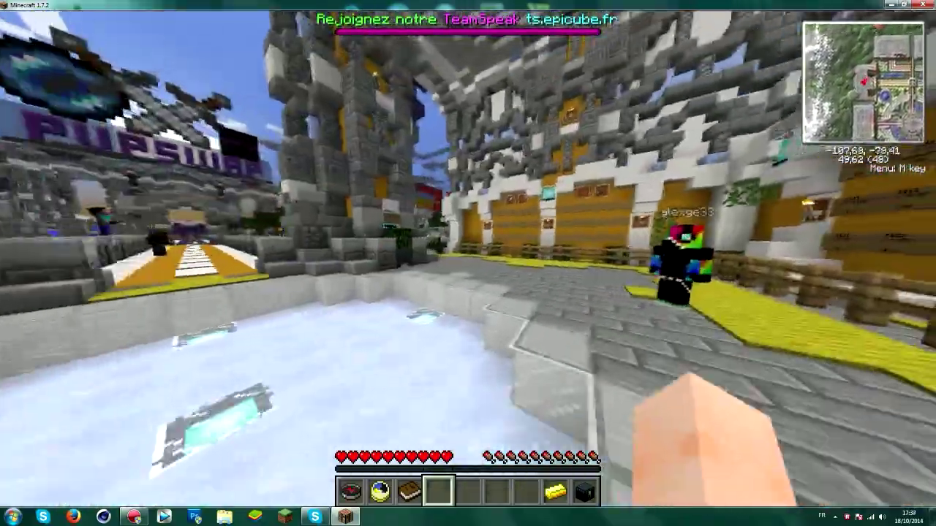
key(w)
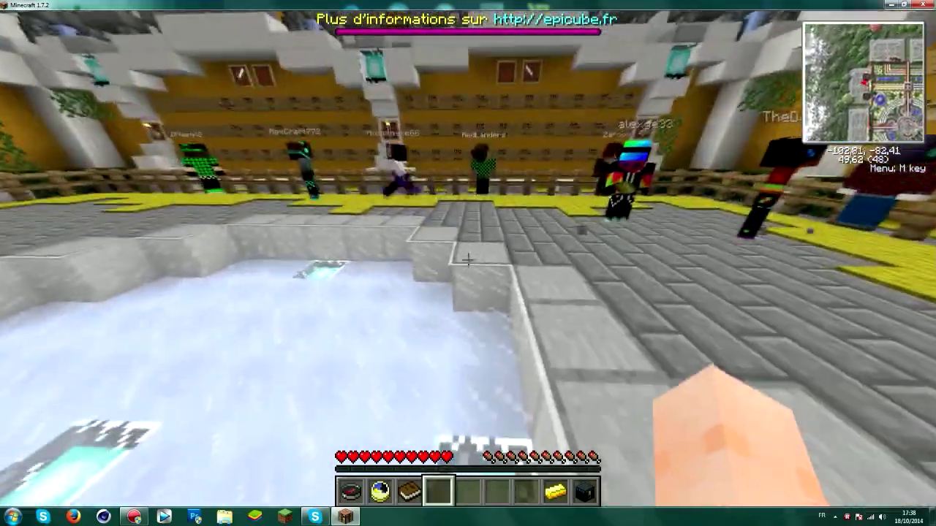
key(w)
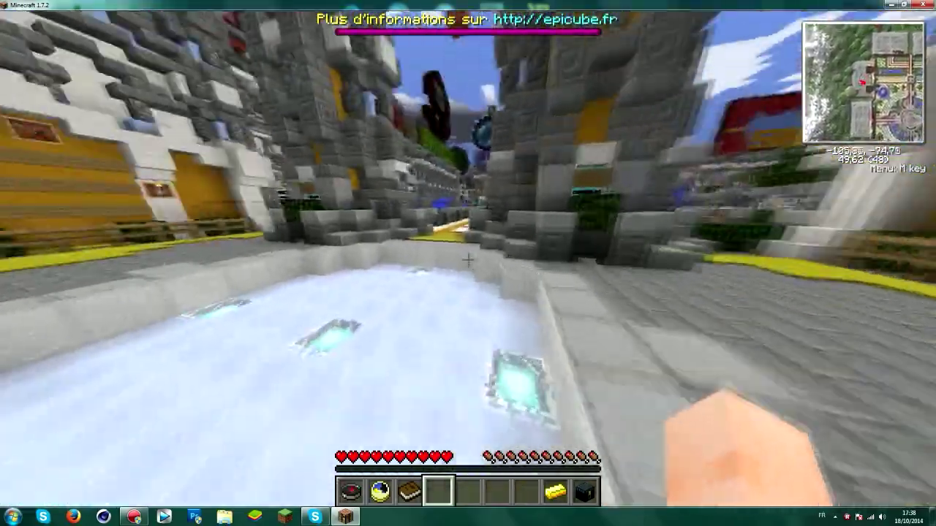
key(w)
key(w)
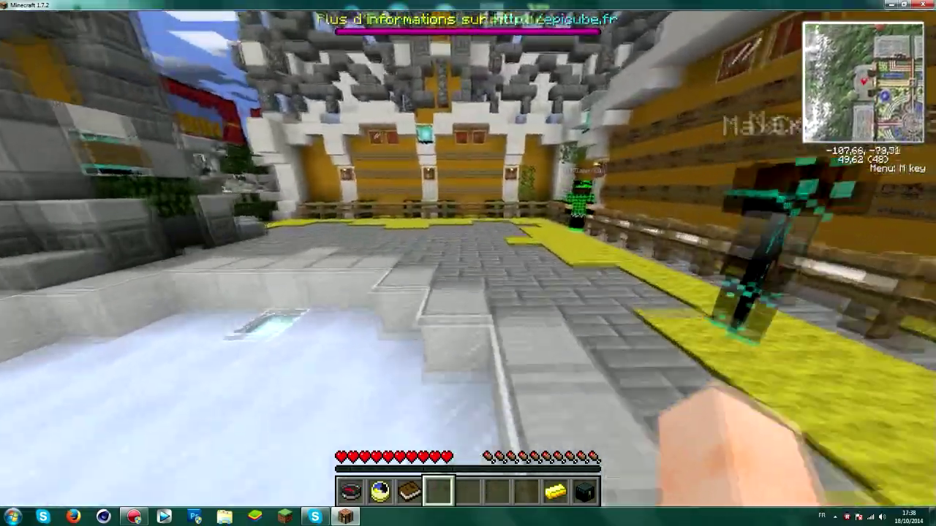
key(w)
key(w)
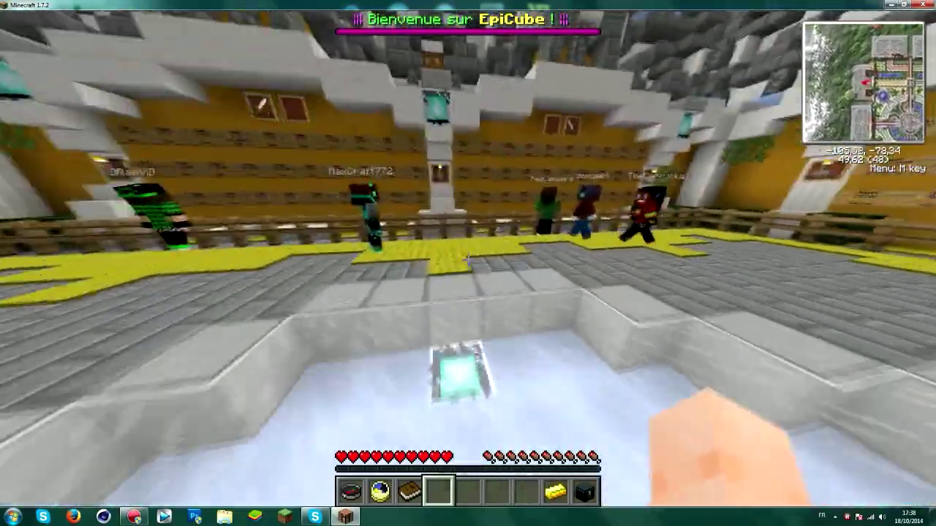
key(w)
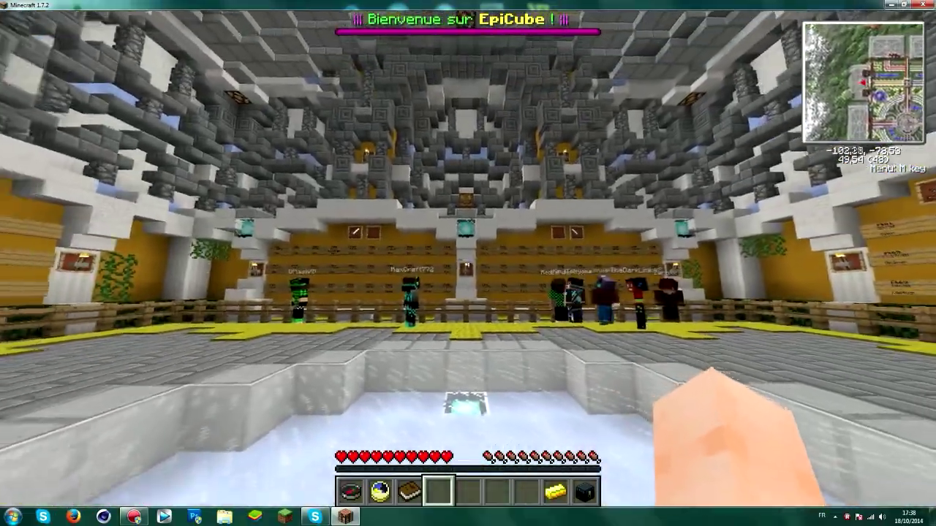
key(w)
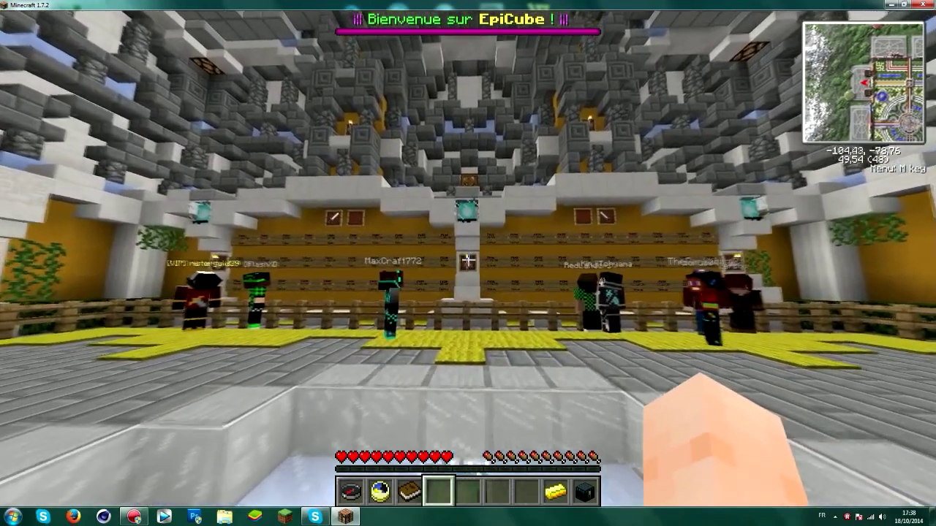
key(w)
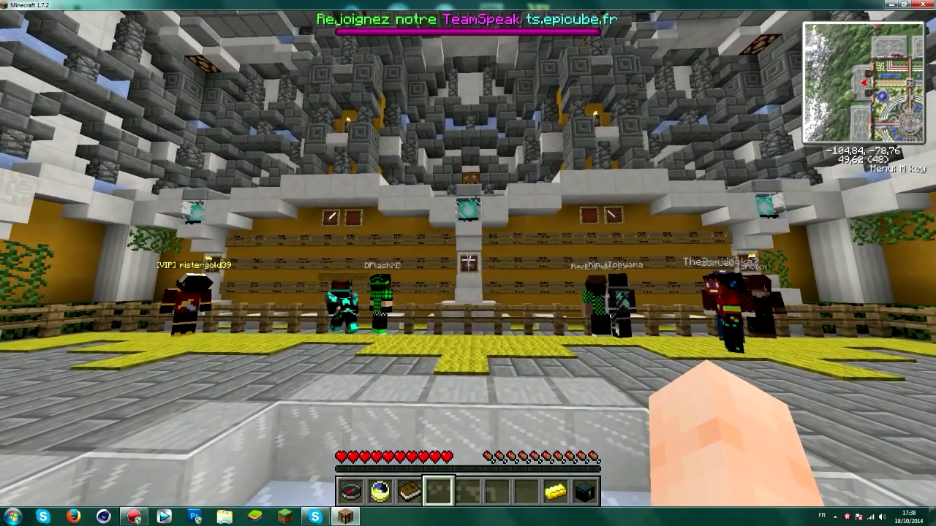
- Open the inventory, then show the Action! recorder window from its system-tray menu
key(e)
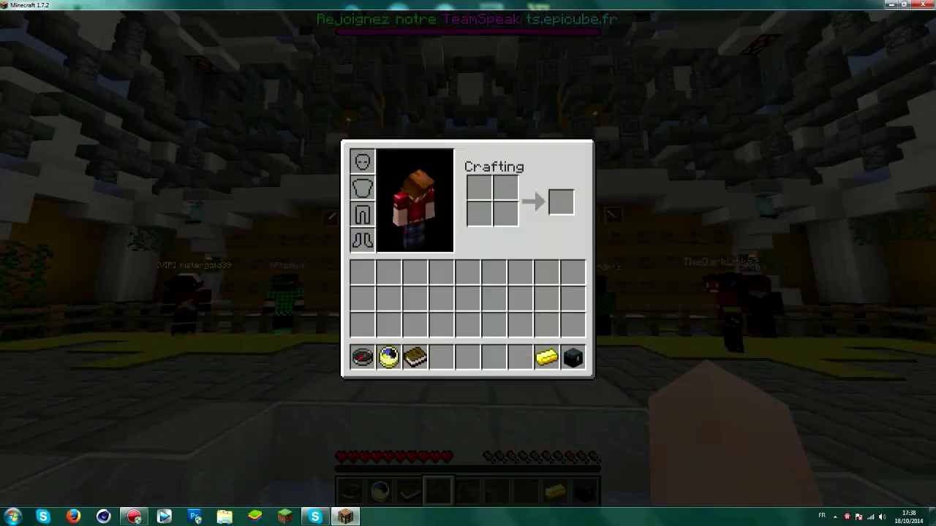
right_click(846, 517)
click(874, 501)
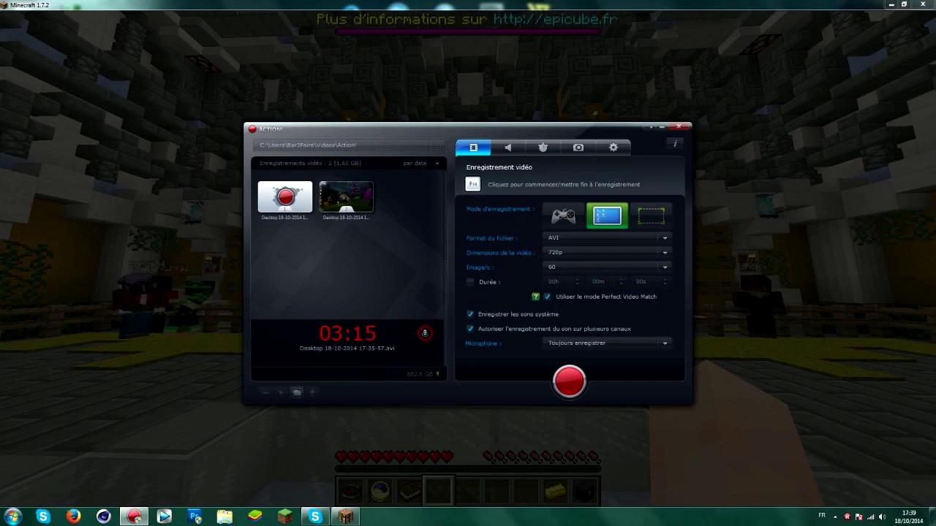
- Browse Action!'s audio, benchmark, screenshot and general settings pages, then return to the video recording page
click(508, 147)
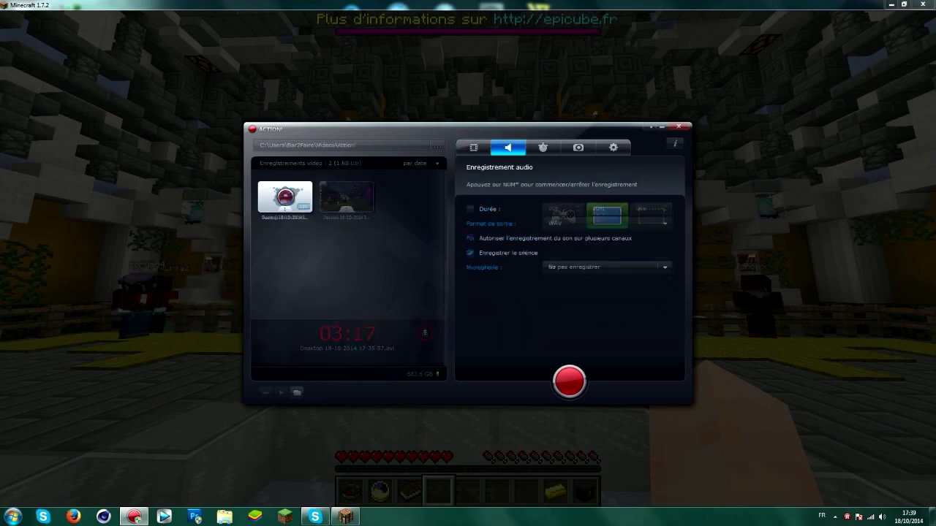
click(543, 147)
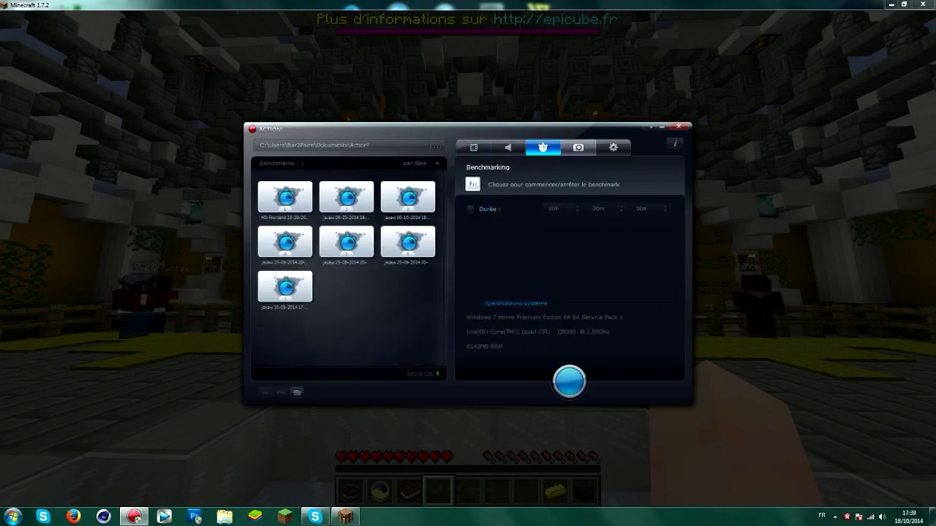
click(578, 147)
click(613, 147)
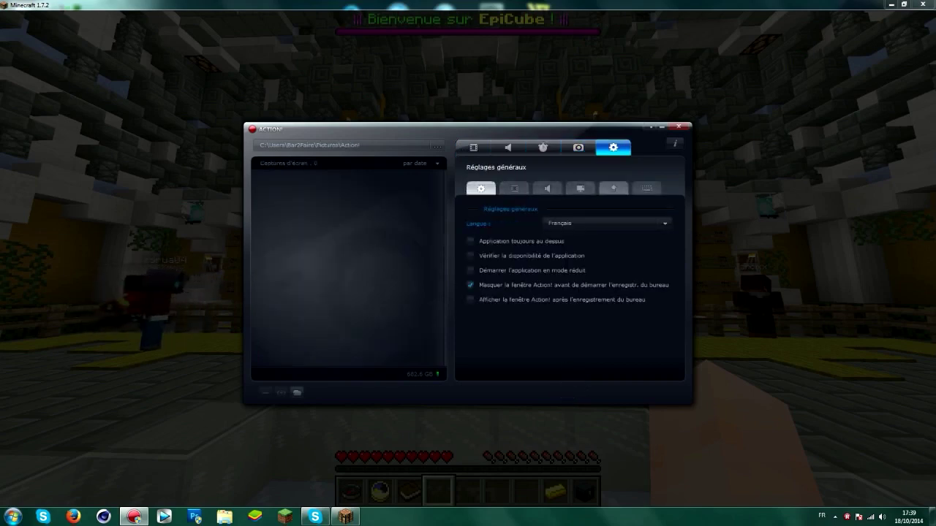
click(647, 188)
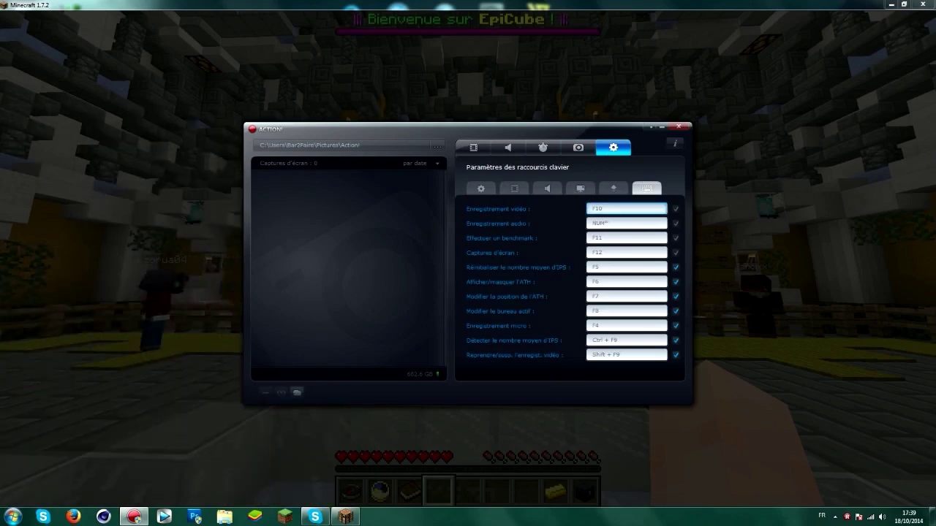
click(580, 188)
click(613, 188)
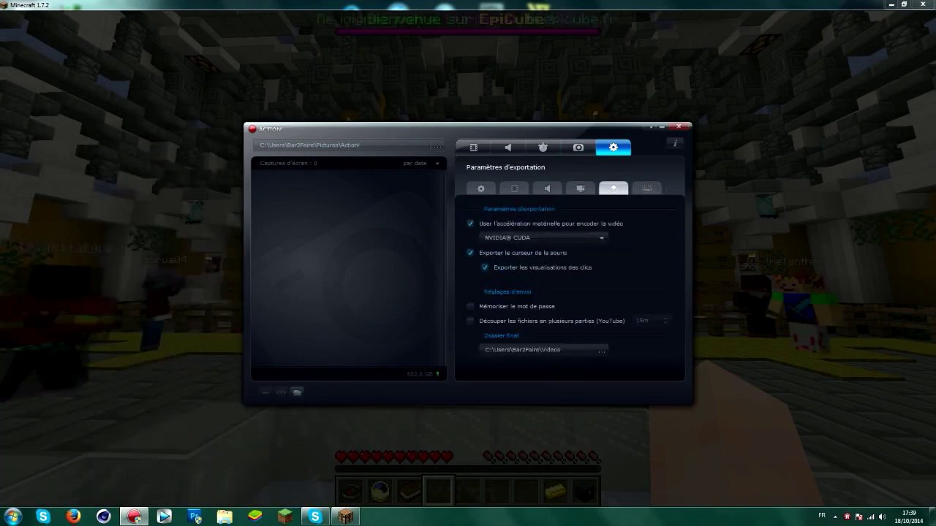
click(580, 188)
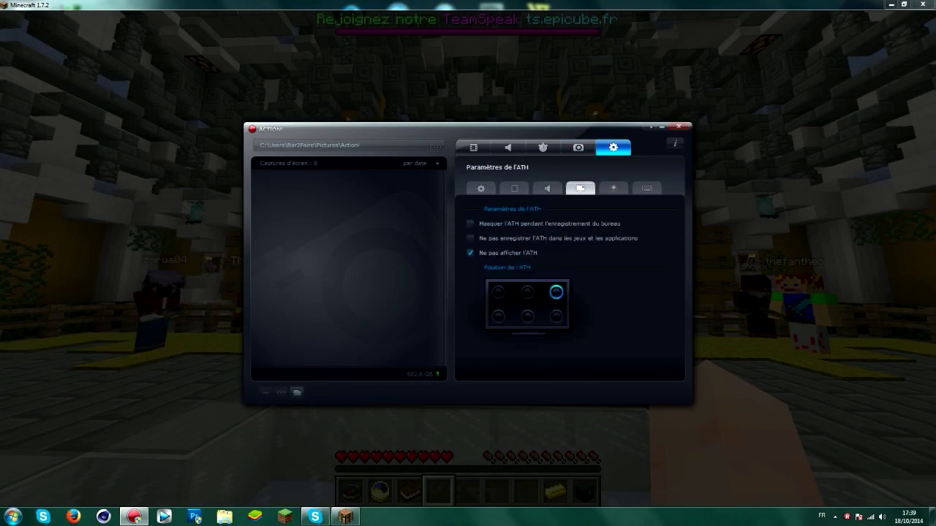
click(547, 188)
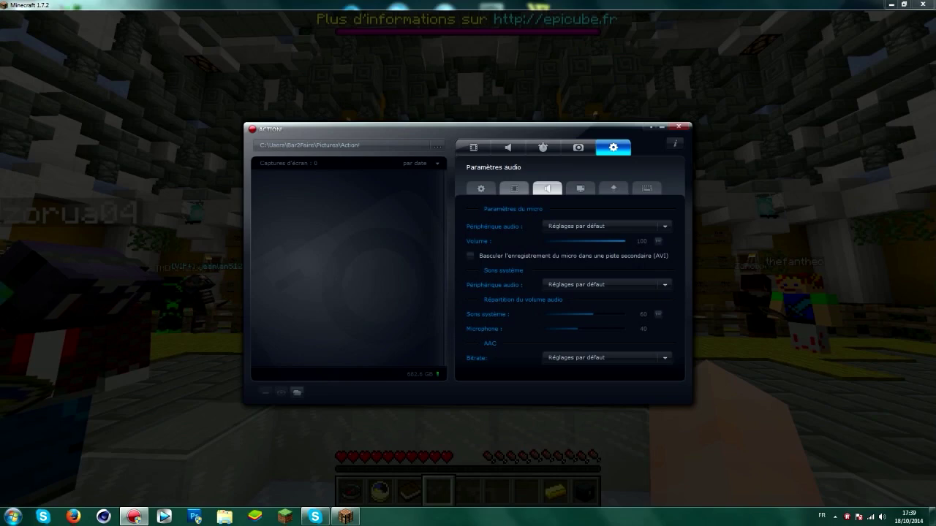
click(473, 147)
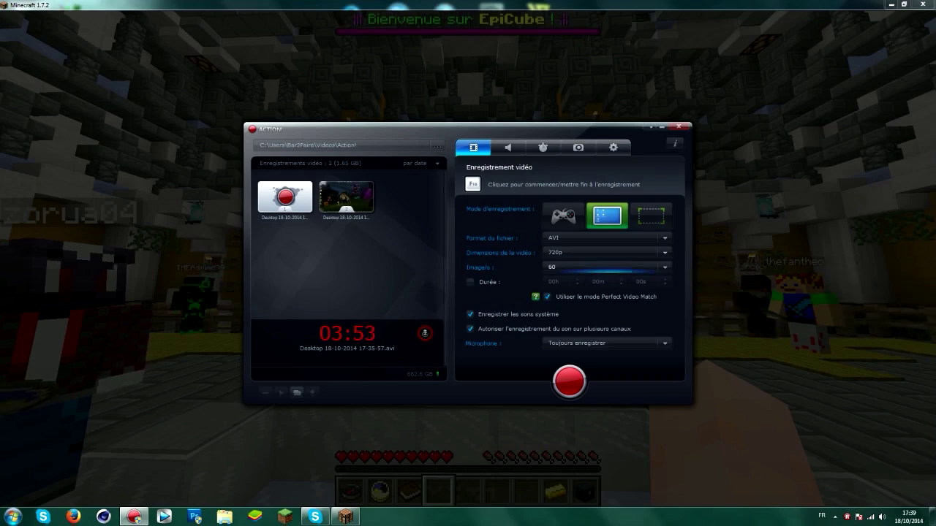
- Check the Images/s choices, keep capture at 60 frames per second, and hide the recorder
click(606, 267)
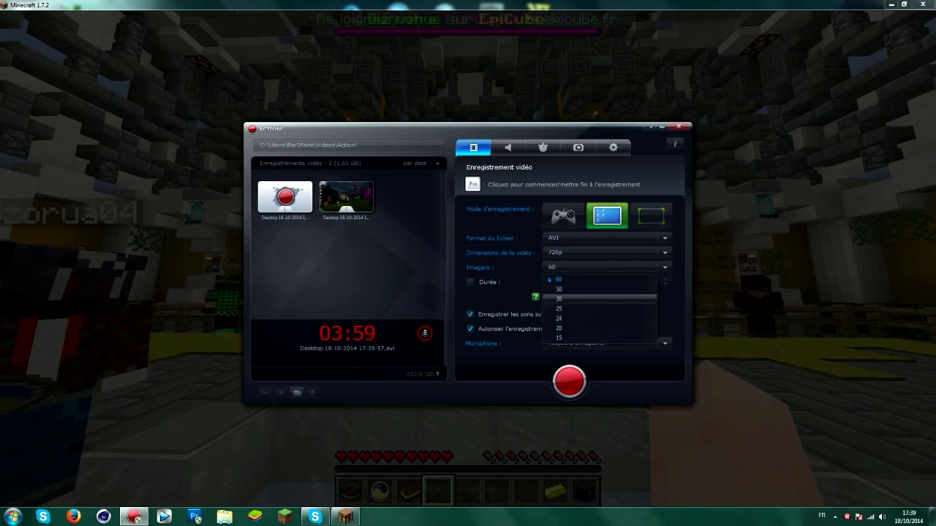
key(Escape)
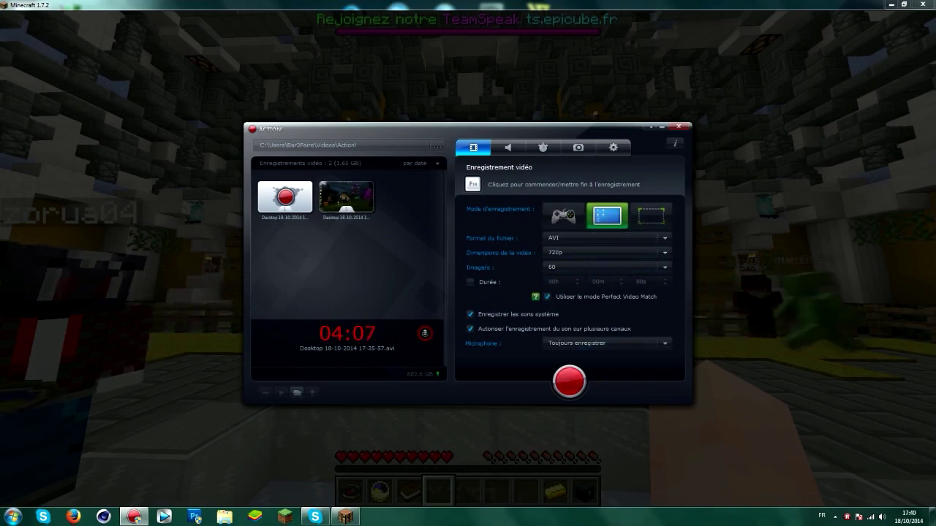
key(e)
key(e)
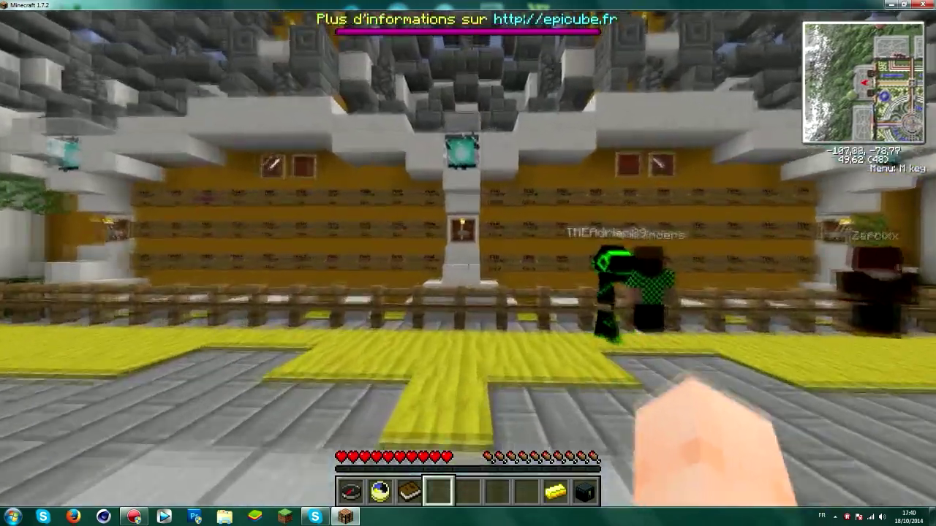
- Walk from the sign wall toward the gate and along the yellow-walled path to the arena fence
key(s)
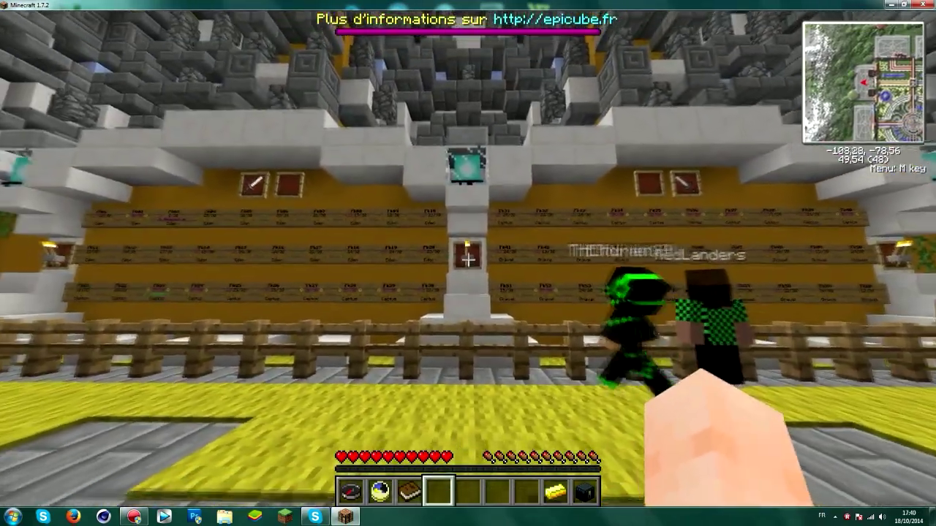
key(w)
key(w)
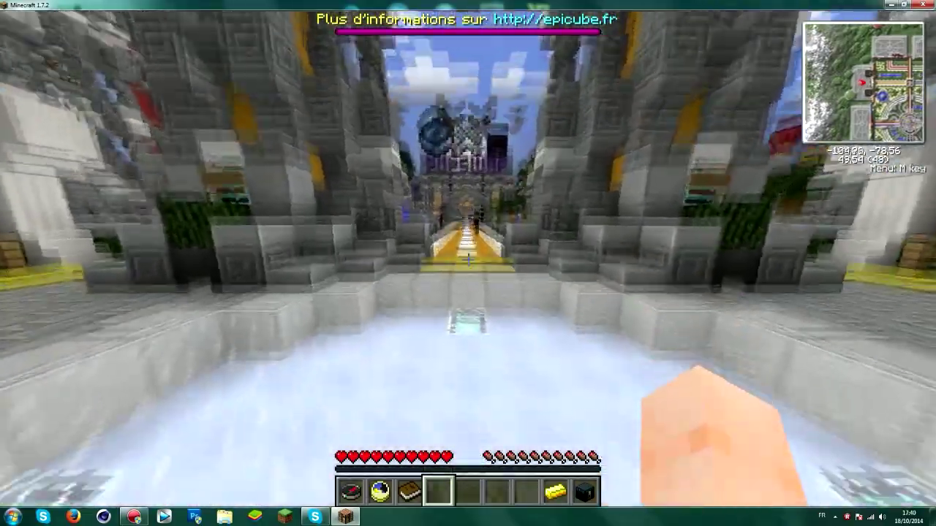
key(w)
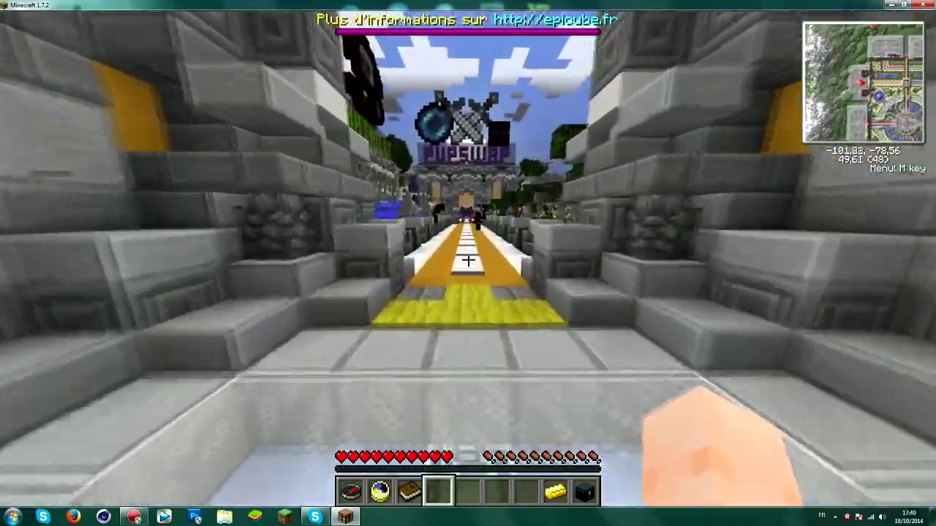
key(w)
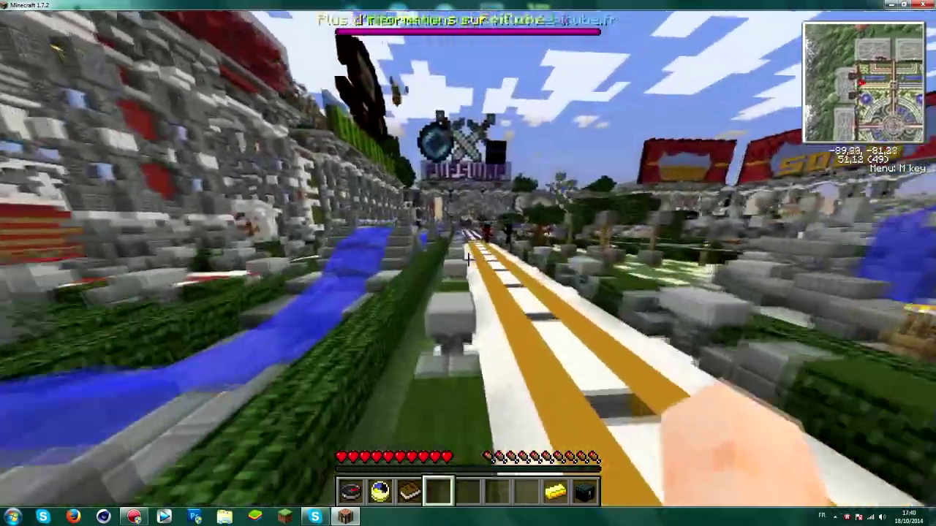
key(w)
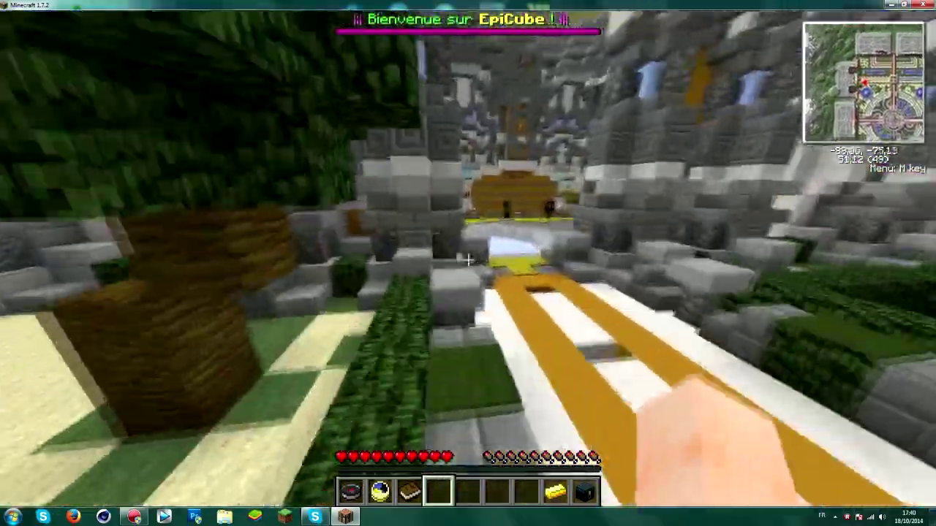
key(w)
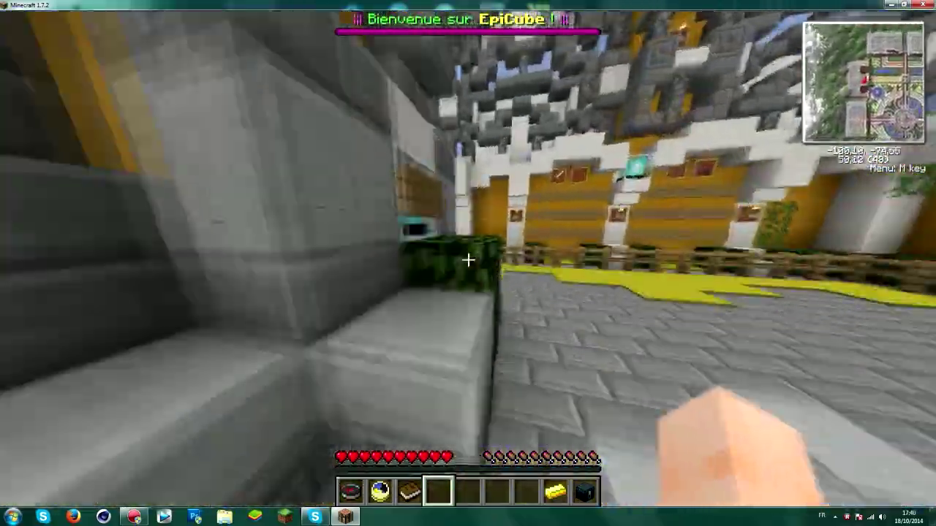
key(w)
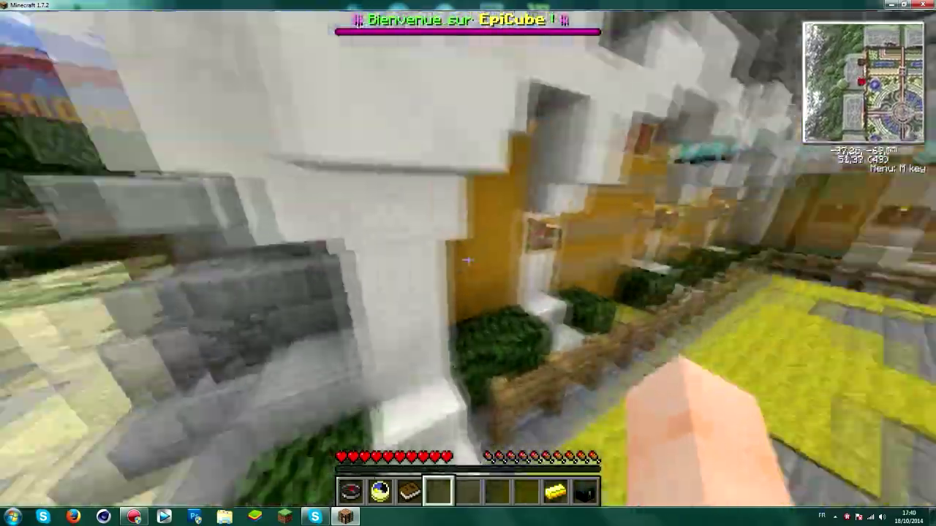
key(w)
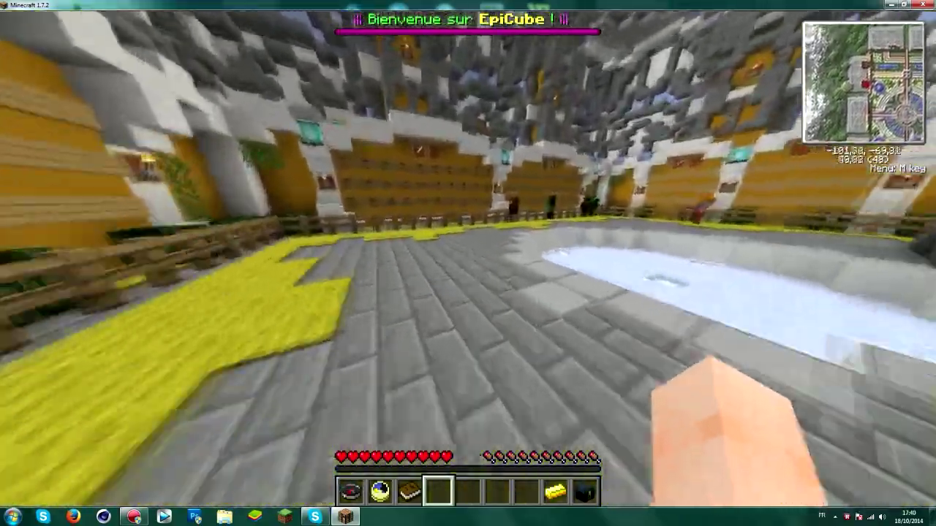
key(w)
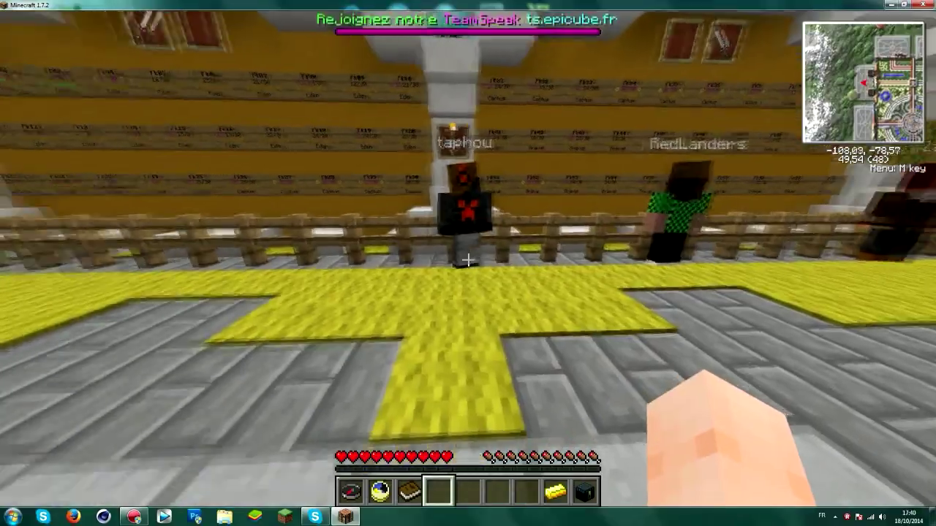
key(w)
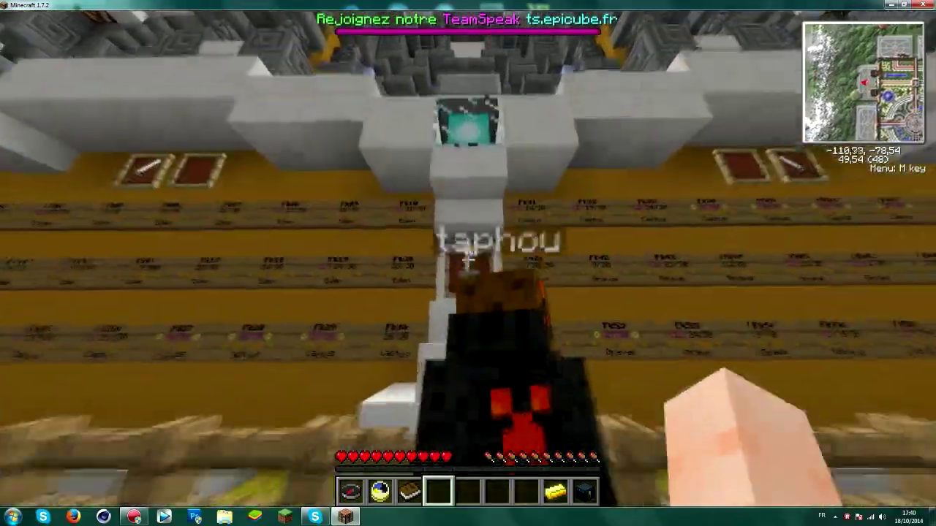
- Walk down the corridor and up the stairs to the beacon, look down, and hide the HUD
key(w)
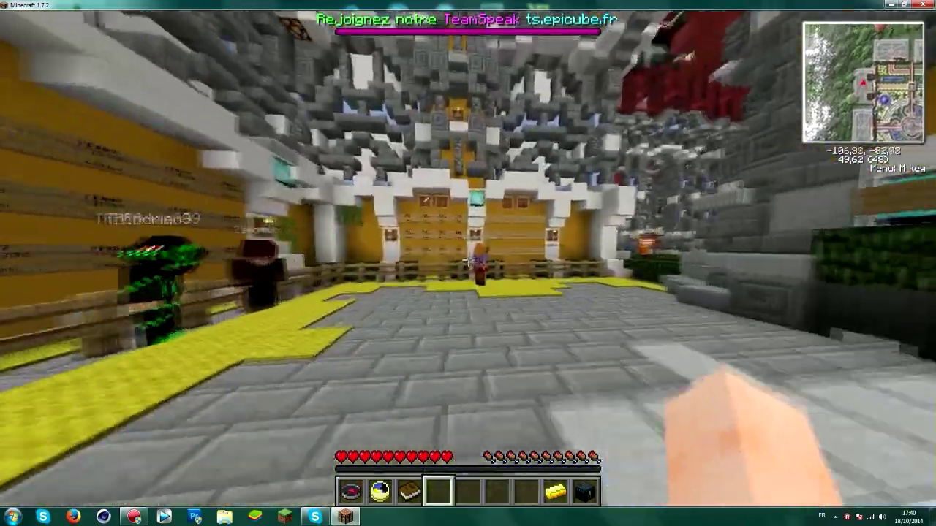
key(w)
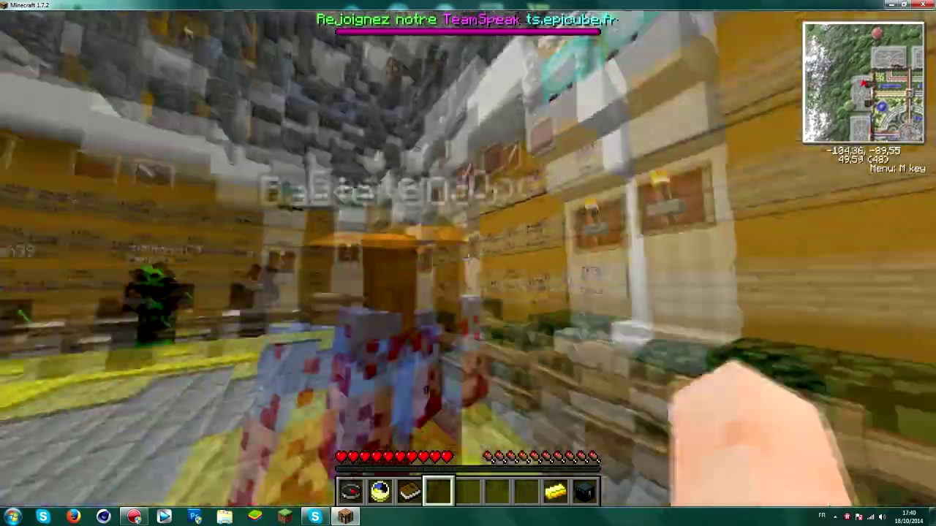
key(w)
key(w)
key(w)
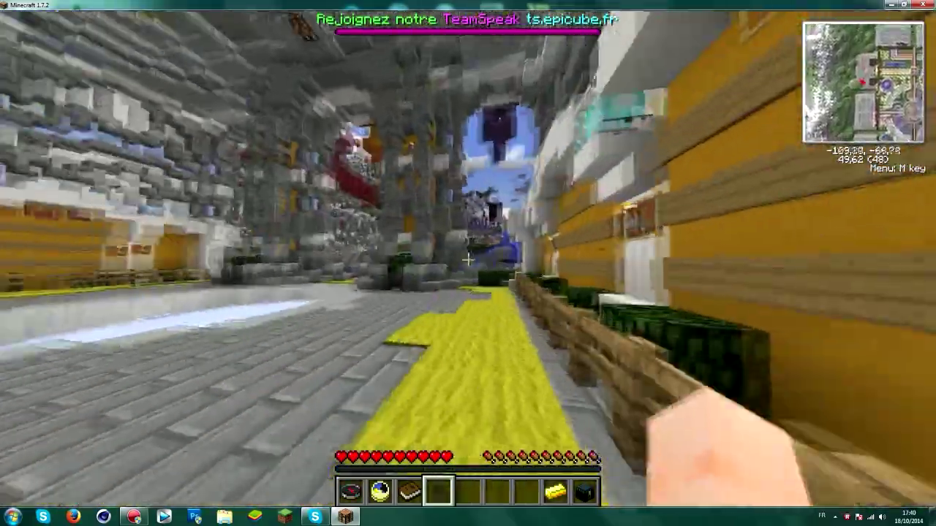
key(w)
key(w)
key(w)
key(w)
key(w)
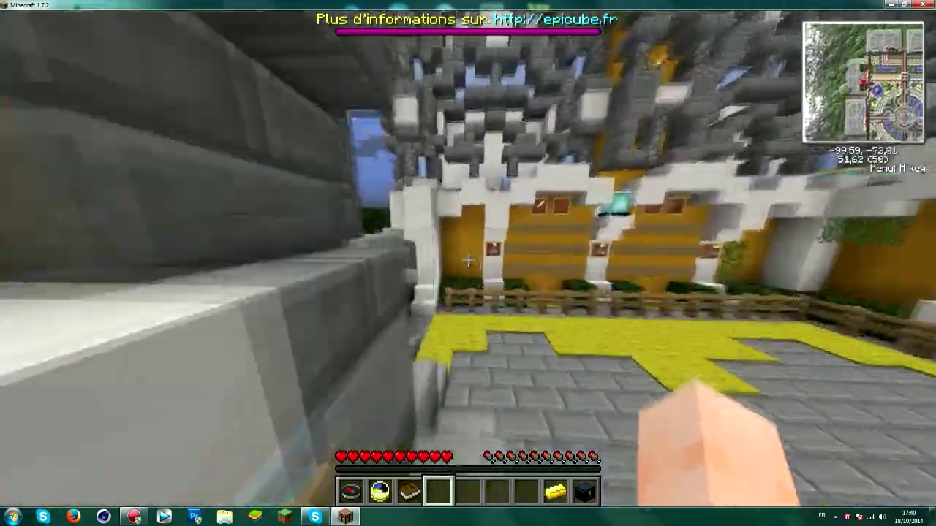
key(w)
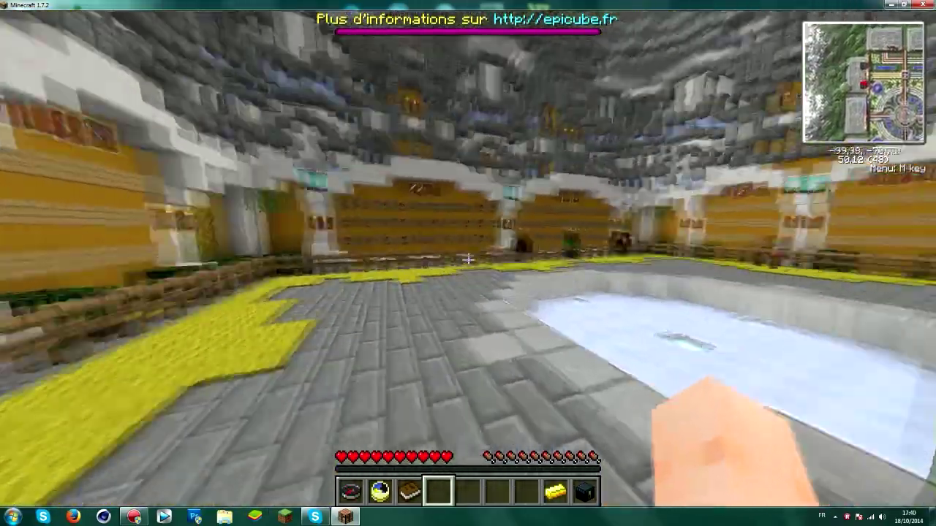
key(w)
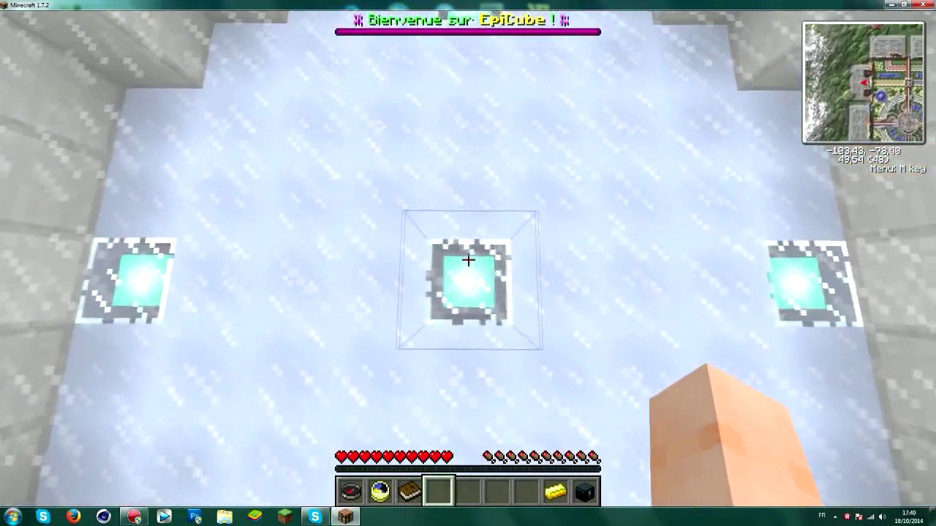
key(w)
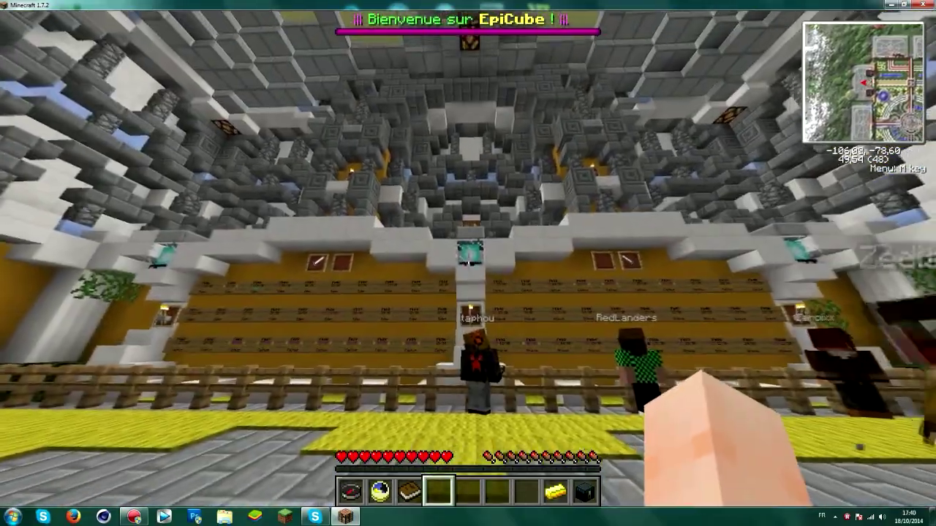
key(w)
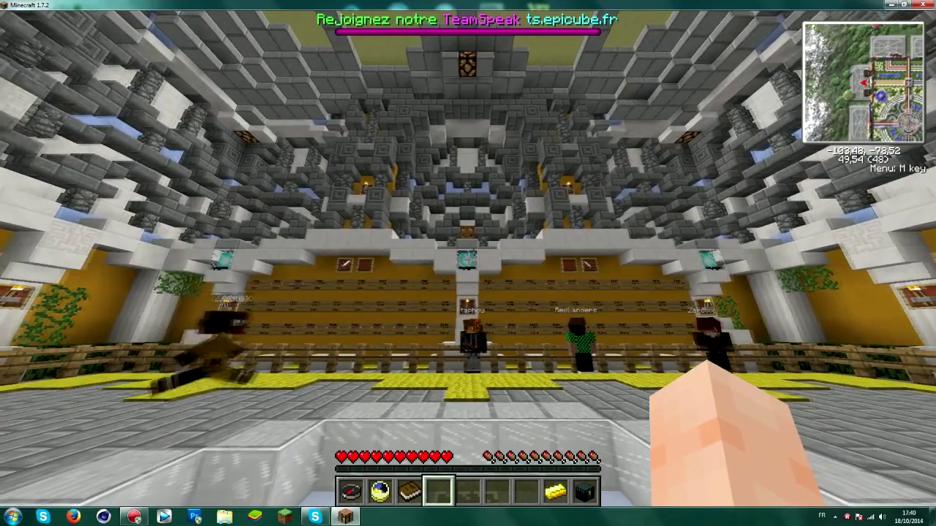
key(F1)
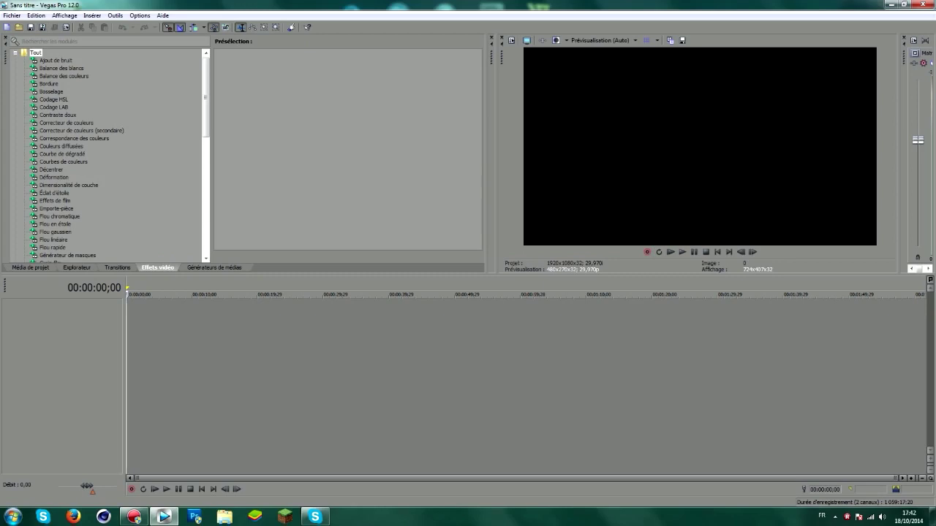
- Add the Intro For Bare2Faire video from Mes vidéos and lower its audio gain to -9,2 dB
key(alt+f)
key(Return)
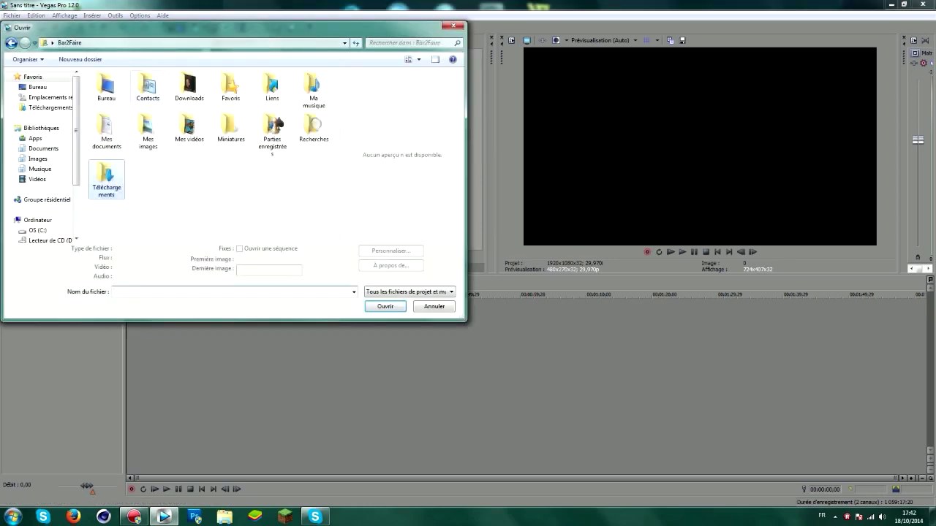
double_click(189, 128)
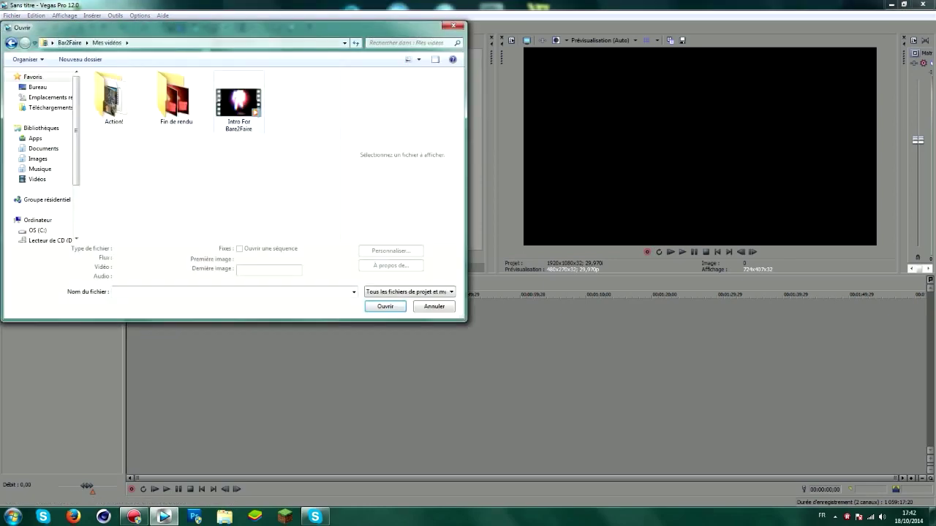
click(238, 102)
click(386, 306)
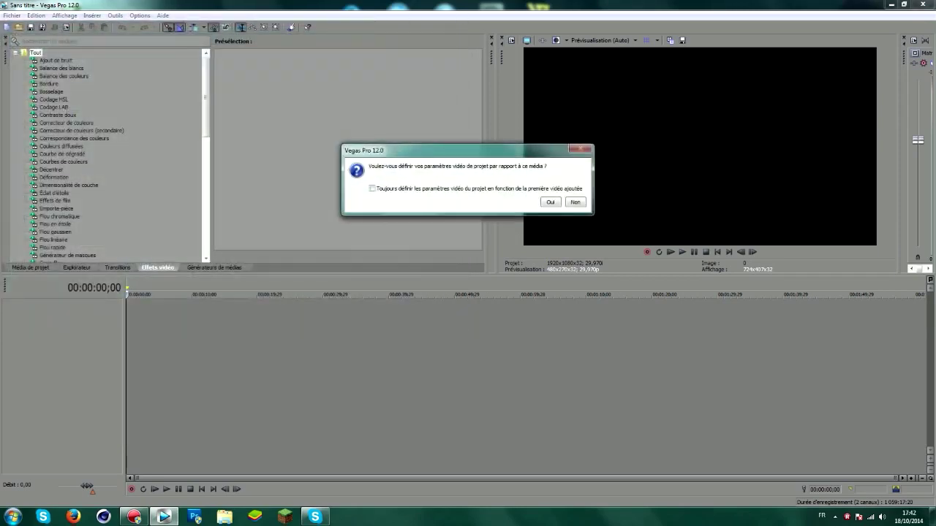
key(Return)
click(162, 314)
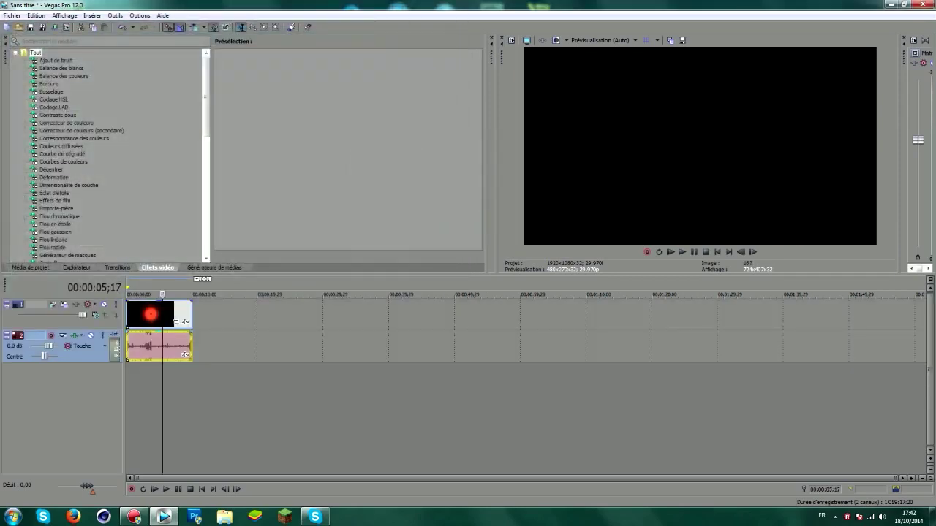
drag(158, 341, 158, 352)
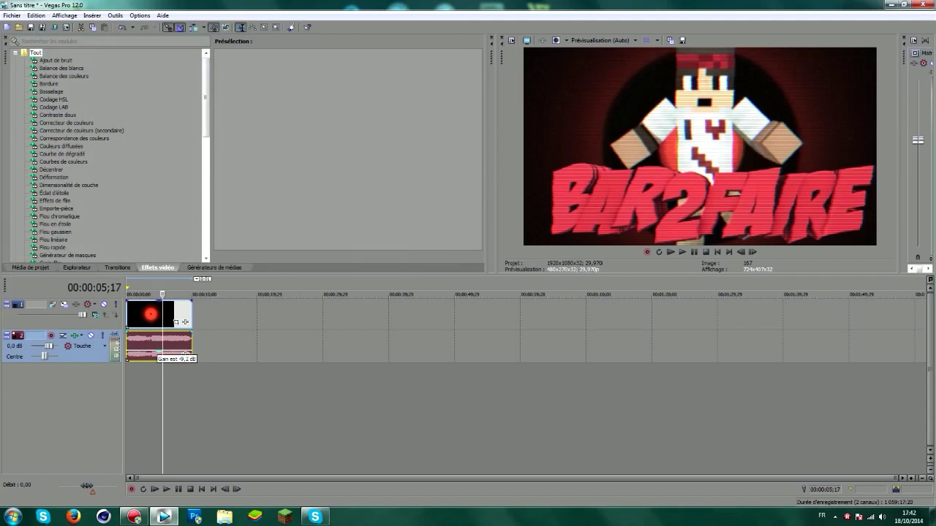
- Select the intro clip, jump to its end, and bring up the Open dialog again
click(138, 294)
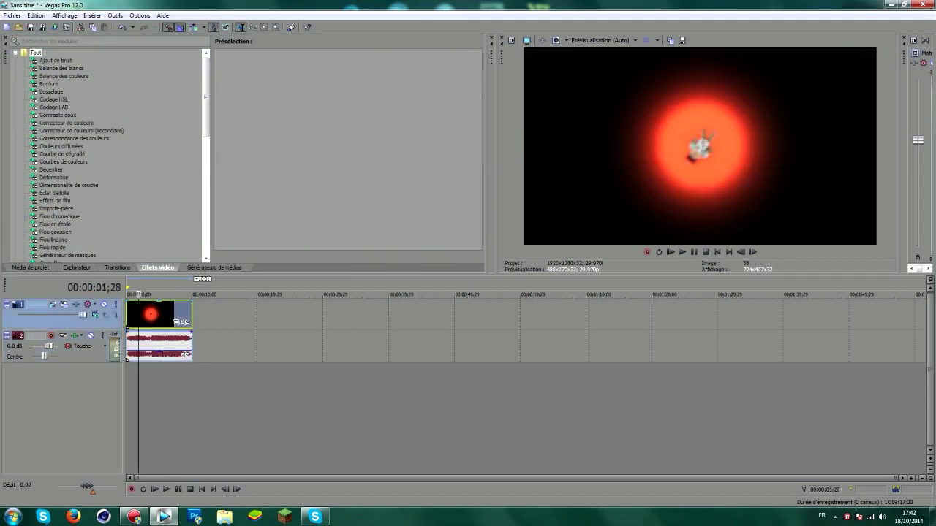
key(End)
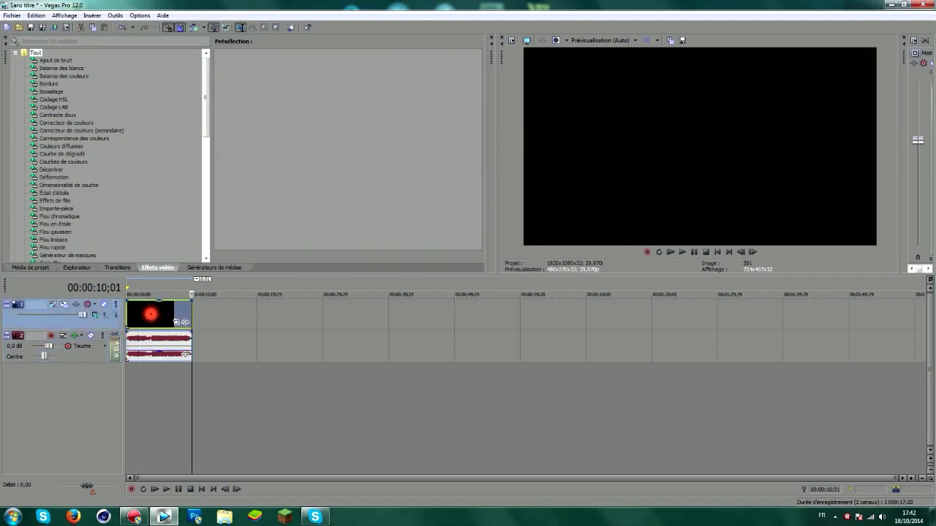
key(alt+f)
key(Down)
key(Return)
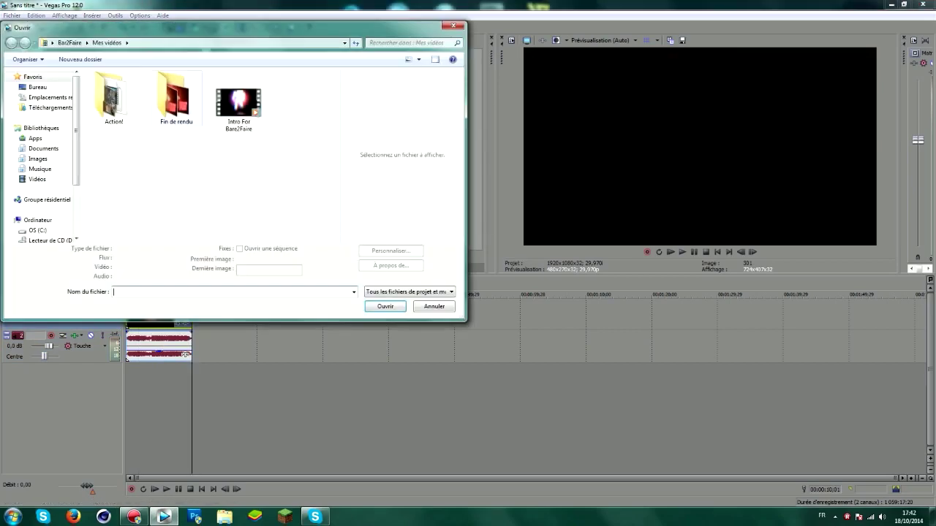
key(Return)
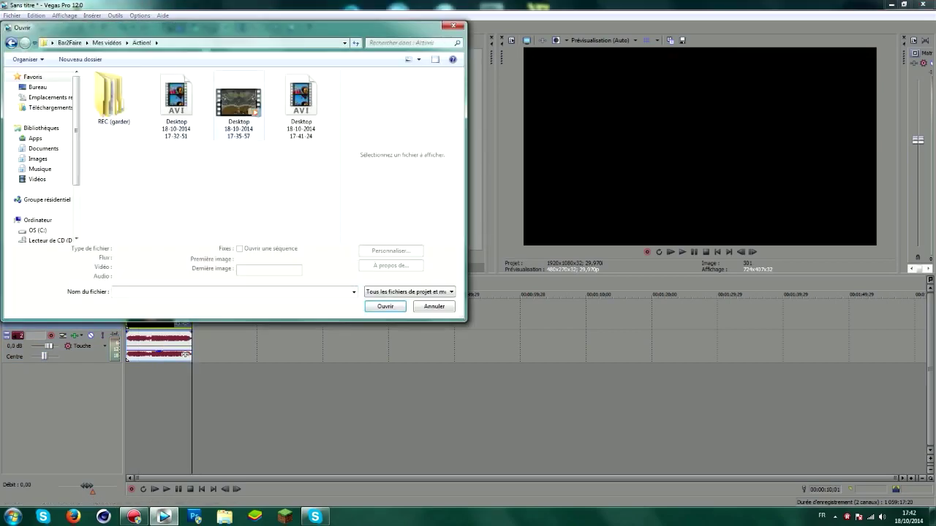
click(238, 102)
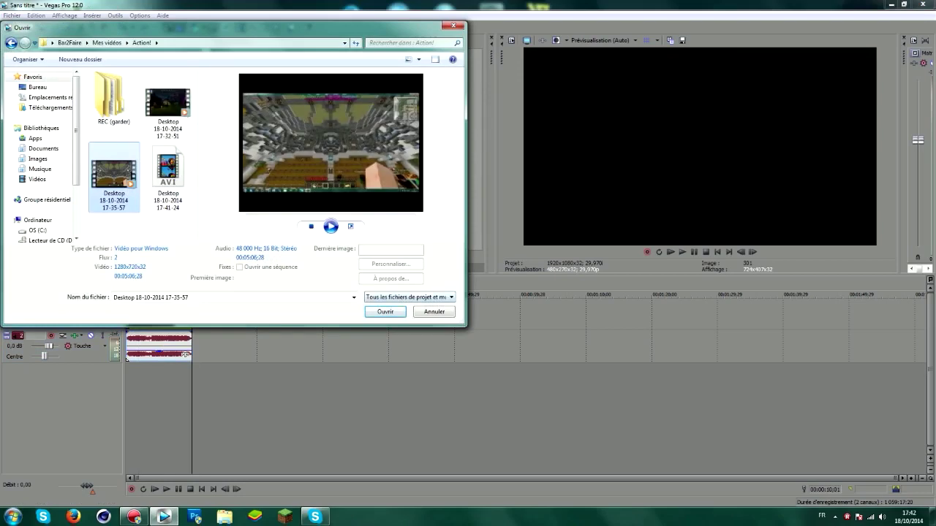
key(Return)
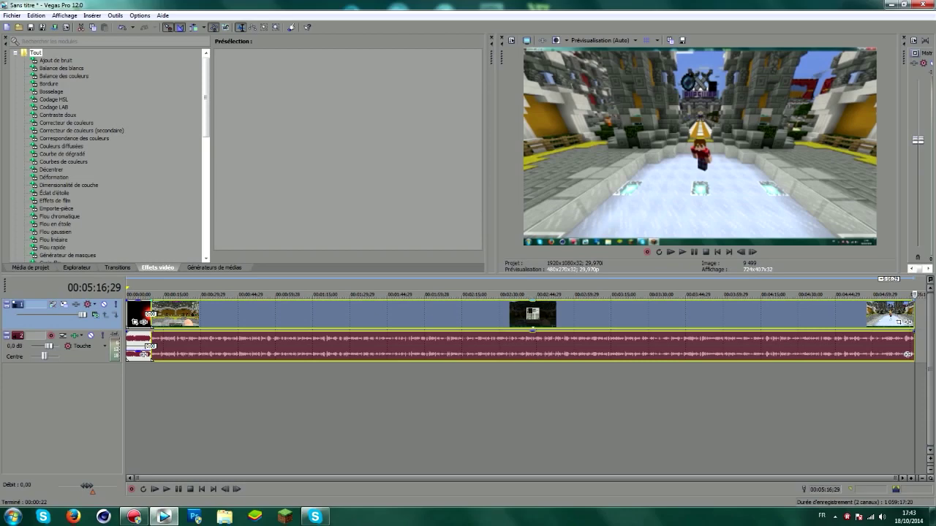
- Pull the game clip's audio gain down to silence, checking it by playing from 1:16
click(344, 402)
click(283, 403)
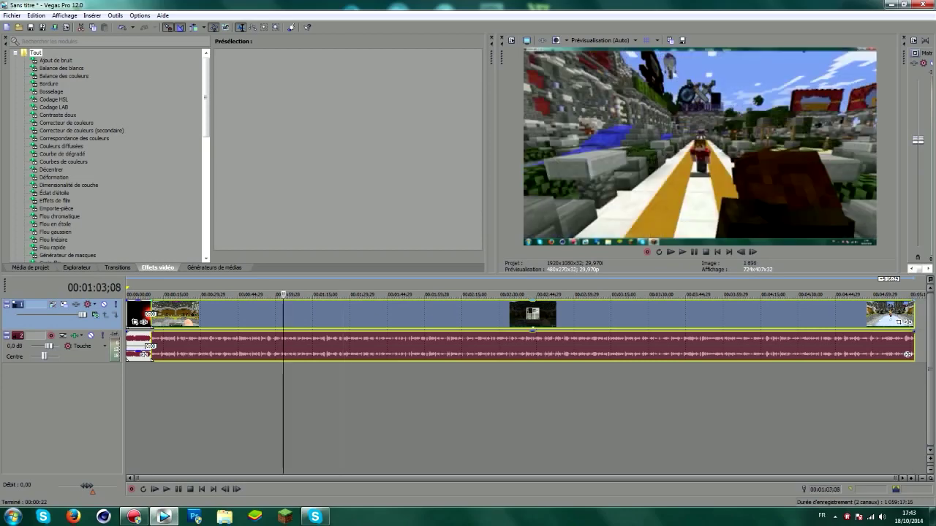
click(514, 402)
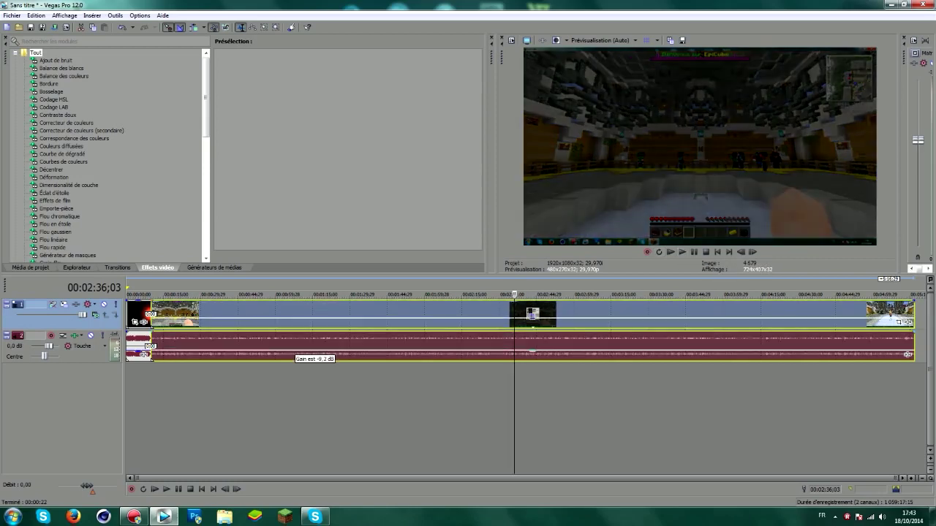
drag(316, 338, 316, 357)
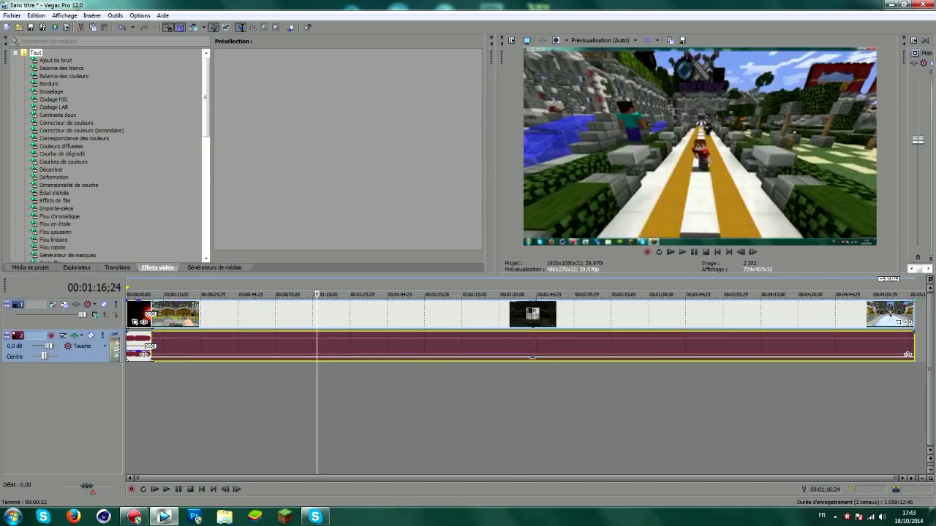
click(683, 251)
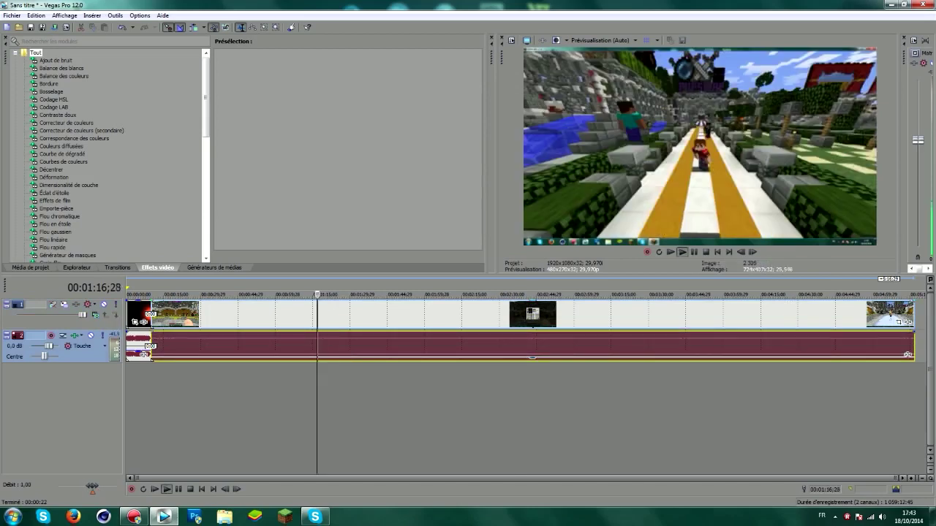
drag(532, 358, 533, 359)
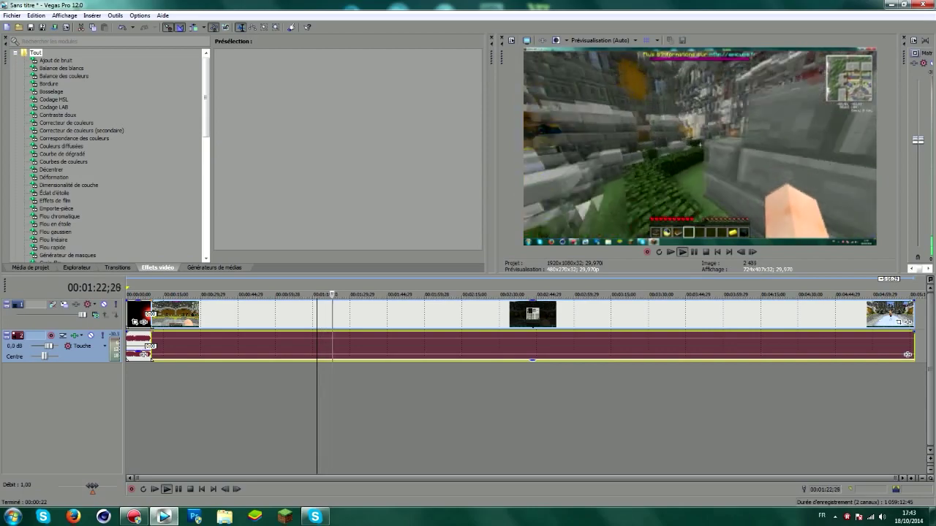
key(Return)
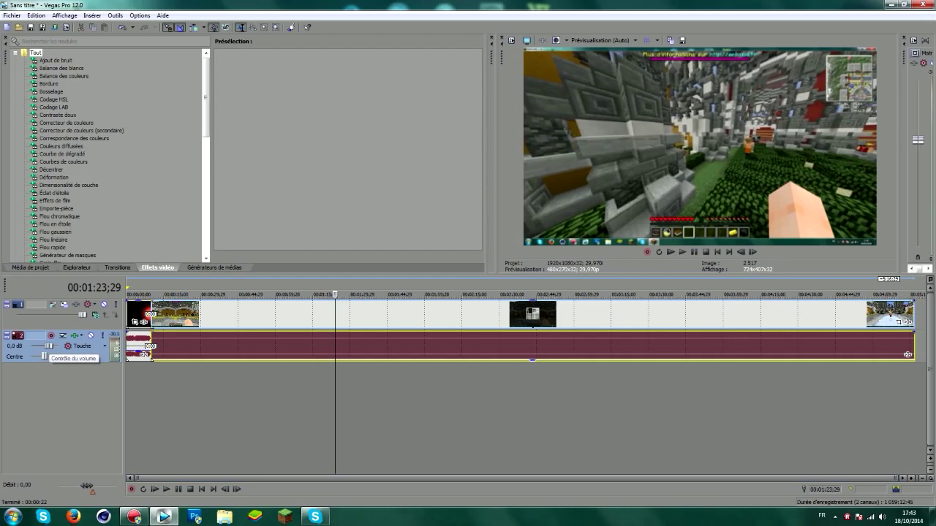
- Set the audio track volume to 4,9 dB, play to check, and move the playhead back near the start
drag(49, 346, 50, 346)
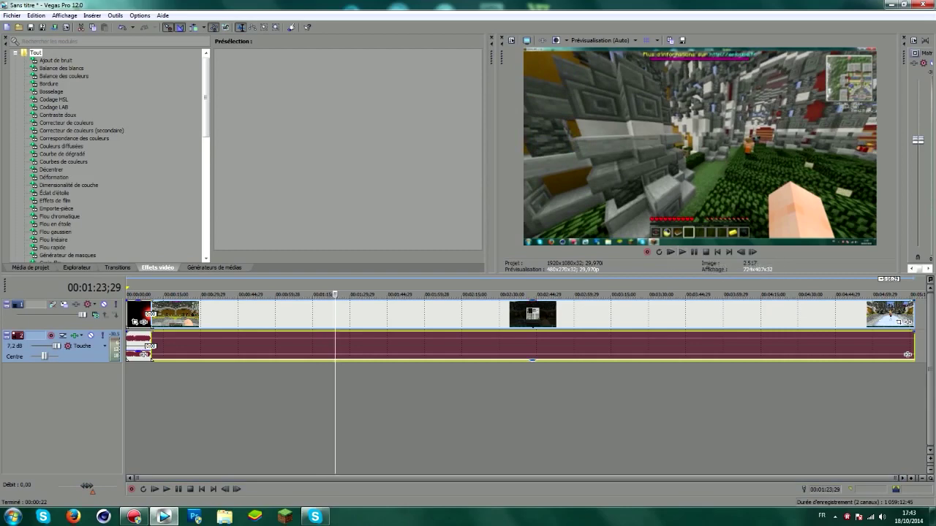
drag(56, 346, 58, 346)
drag(57, 346, 56, 346)
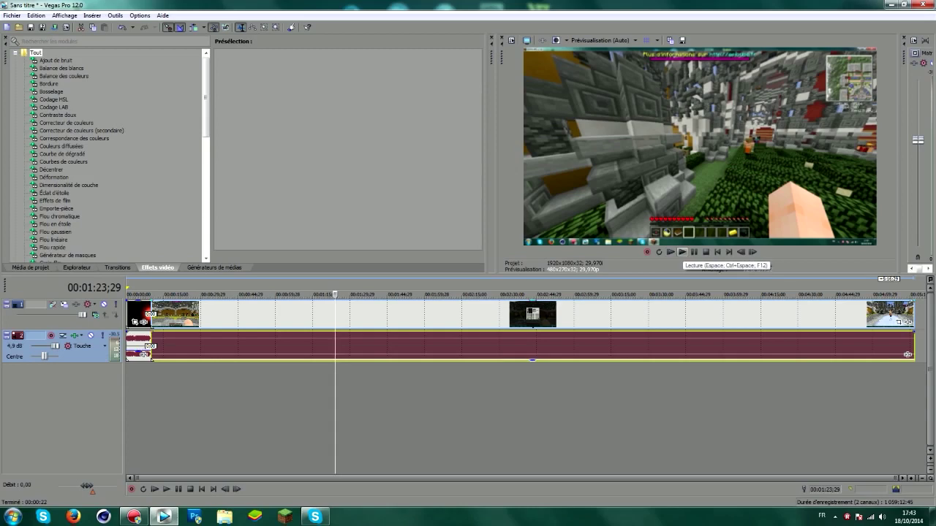
click(682, 253)
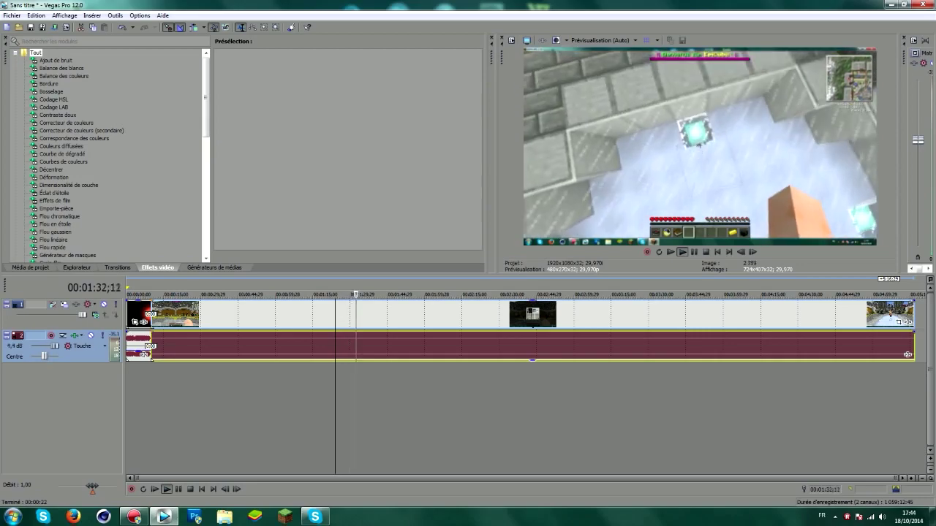
key(space)
key(space)
key(Return)
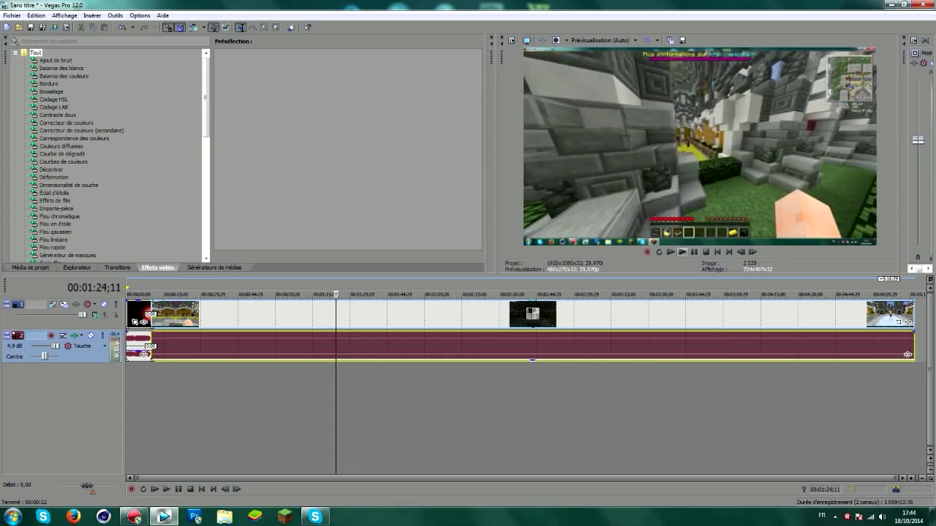
mouse_move(336, 294)
mouse_down()
mouse_move(138, 294)
mouse_move(151, 294)
mouse_up()
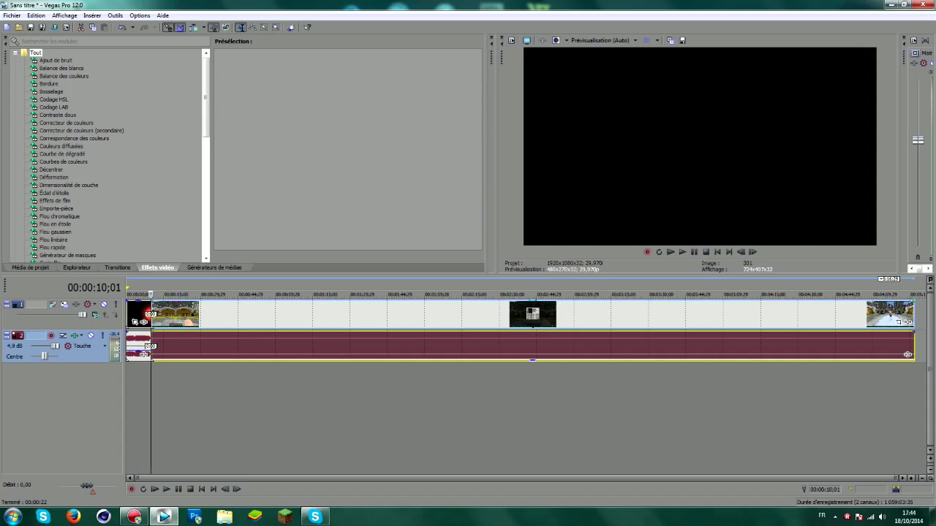
- Select the video track and lower the audio track volume to 0,1 dB
click(192, 315)
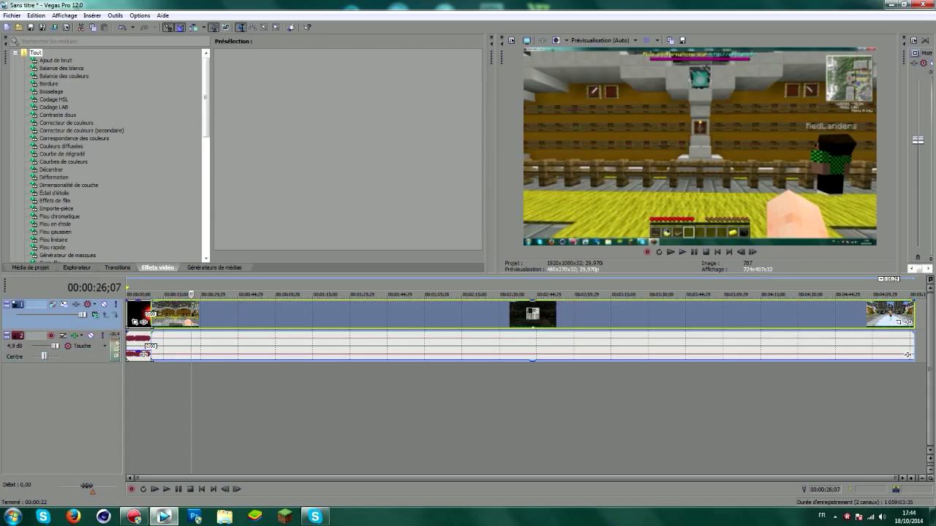
drag(54, 346, 49, 346)
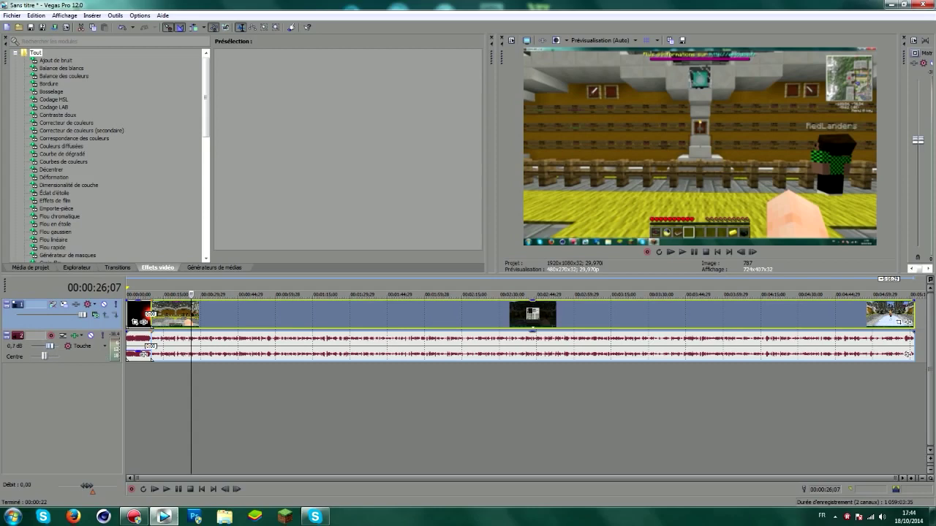
drag(50, 346, 49, 346)
- Widen the video effects list and show the Contraste doux presets
drag(211, 153, 216, 153)
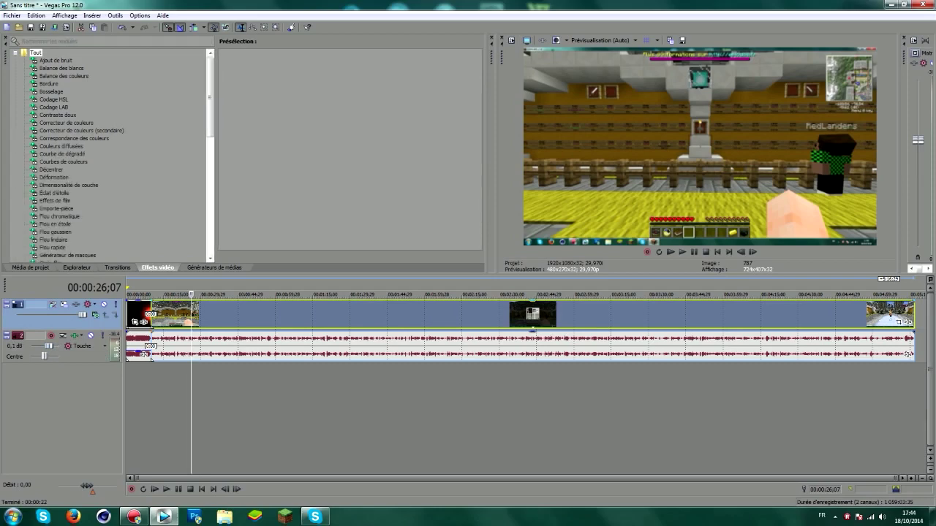
mouse_move(210, 97)
mouse_down()
mouse_move(209, 175)
mouse_move(210, 92)
mouse_up()
click(57, 115)
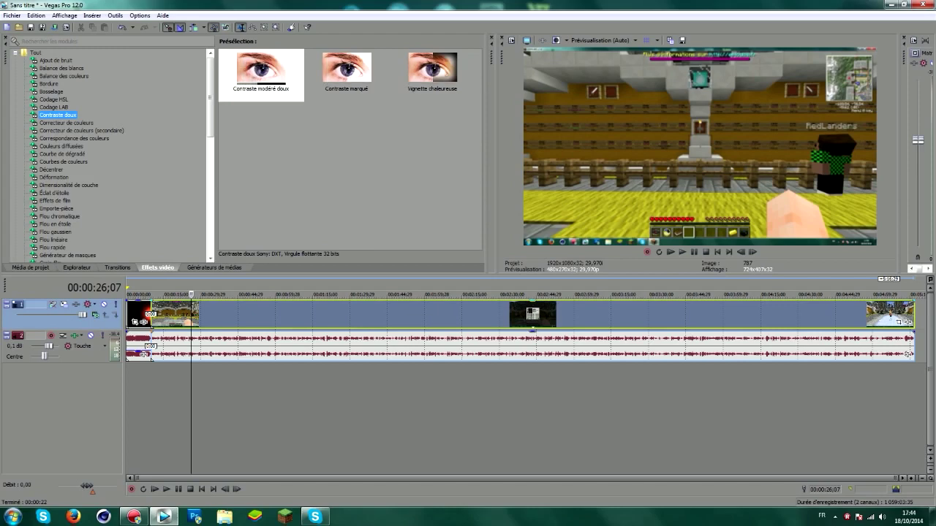
- Apply the Contraste modéré doux preset with adjusted contrast, stretch range 64.90 and diffusion 38.83
click(261, 73)
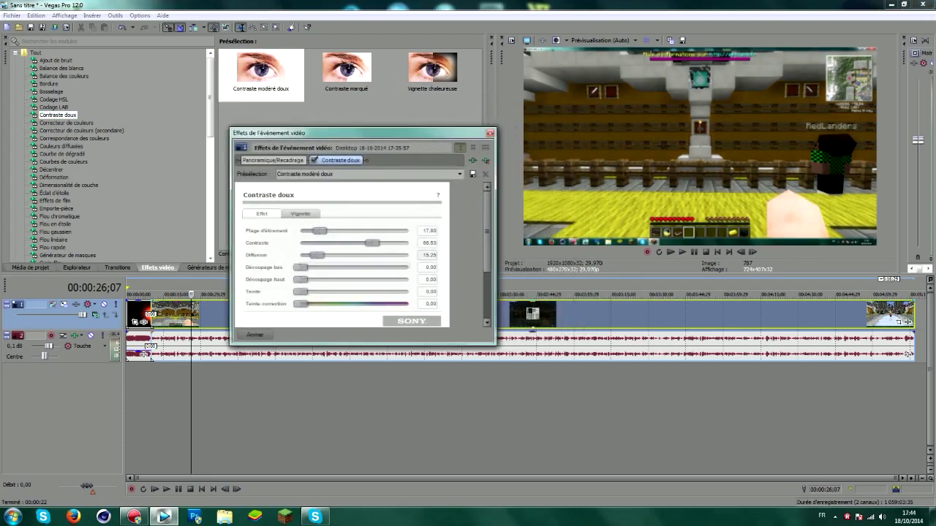
mouse_move(372, 243)
mouse_down()
mouse_move(301, 242)
mouse_move(376, 243)
mouse_up()
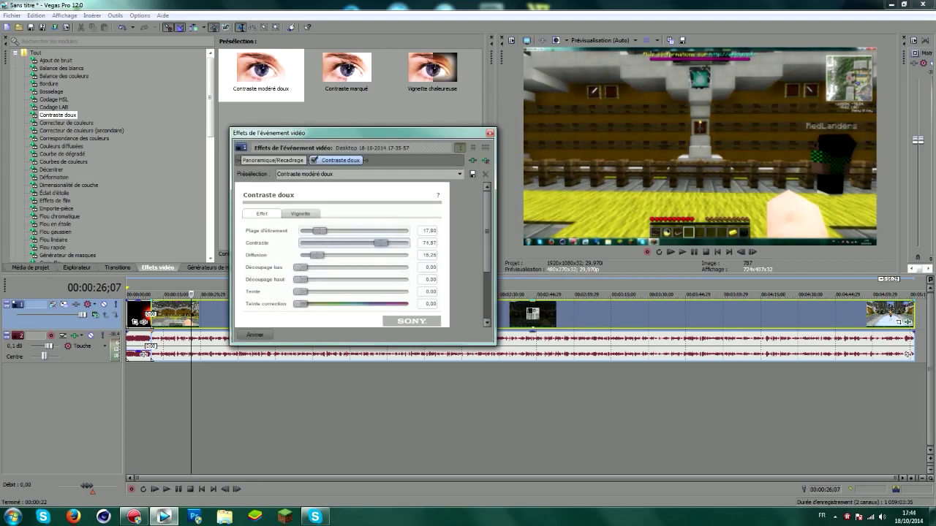
drag(319, 231, 359, 230)
drag(317, 255, 344, 255)
- Set the vignette's outer area to Noir with reduced strength, close the effect, and return to the intro's end
click(301, 213)
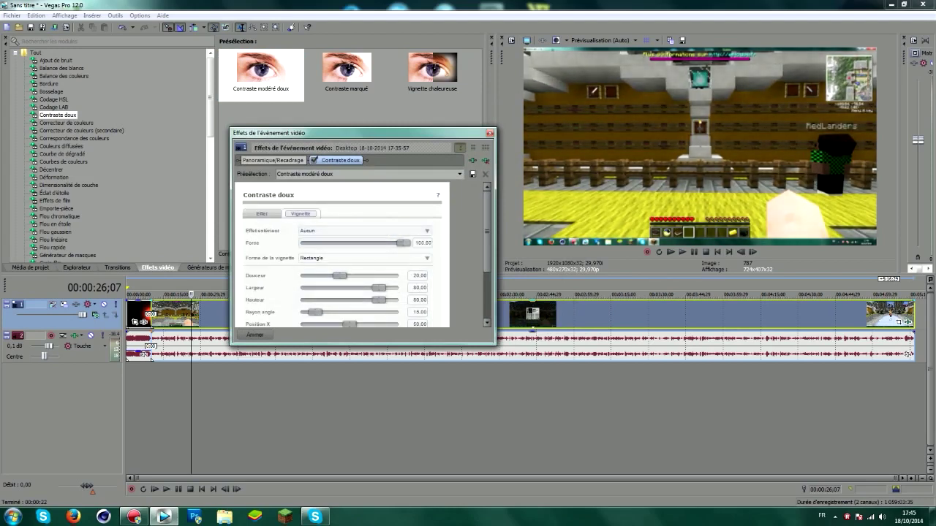
click(366, 230)
click(305, 247)
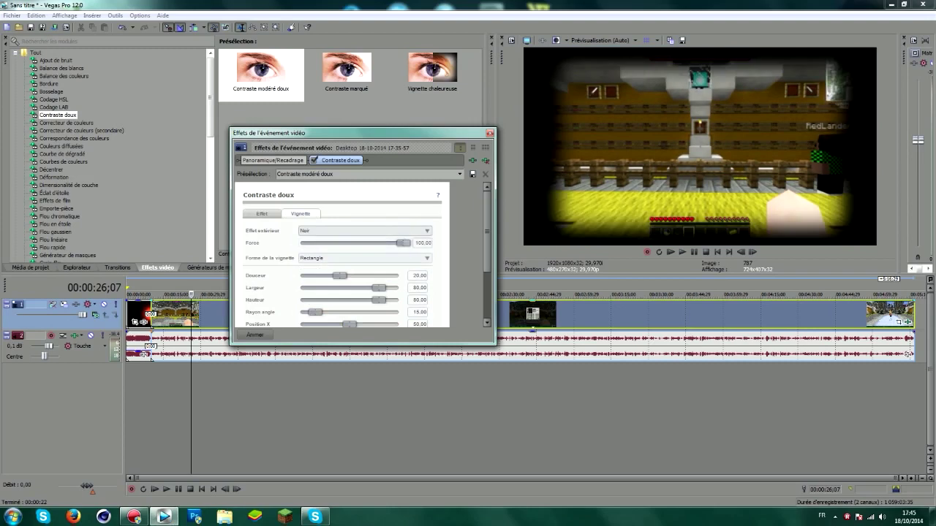
drag(388, 243, 345, 243)
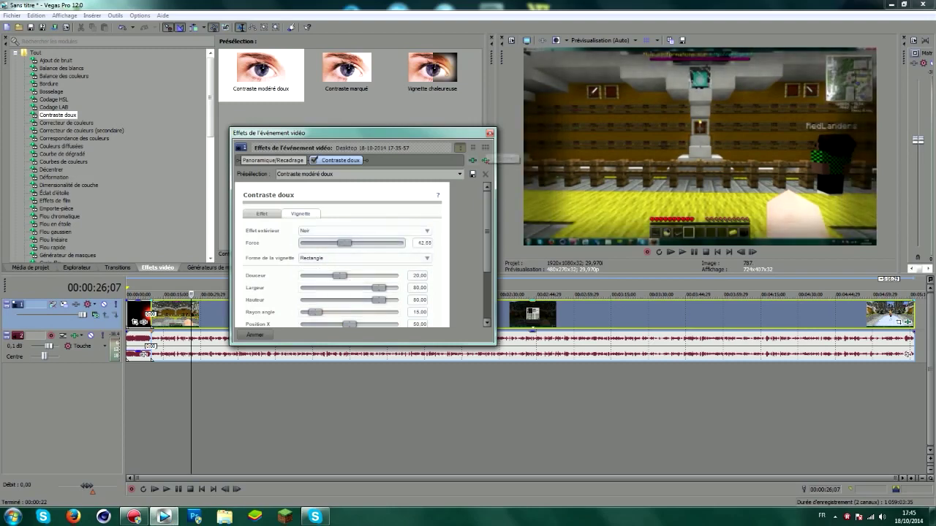
click(489, 133)
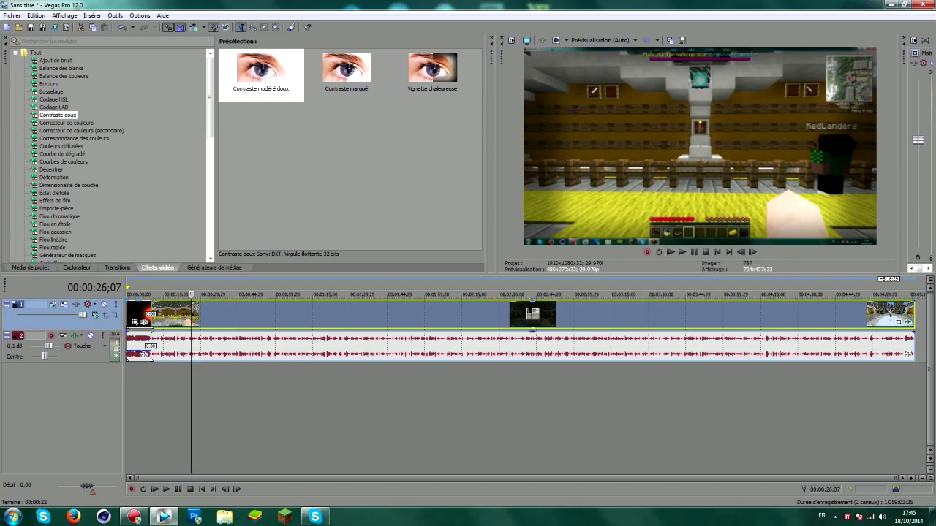
click(153, 315)
scroll(212, 322, up, 5)
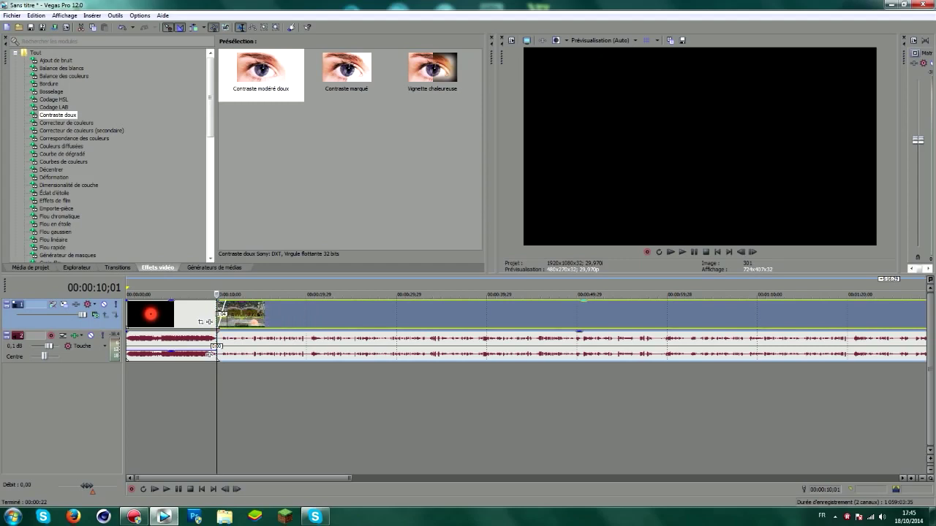
- Mute the audio track and start previewing the project without sound
scroll(211, 321, down, 3)
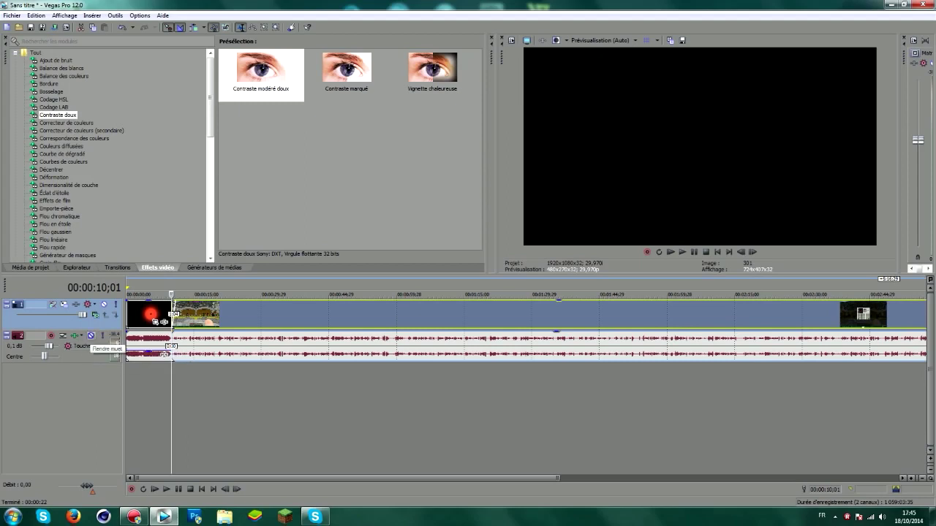
click(91, 335)
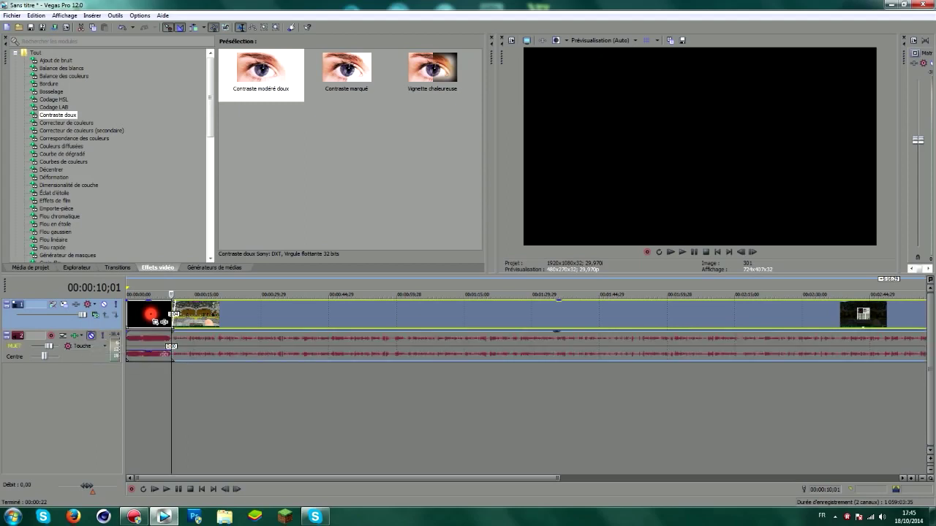
scroll(439, 314, down, 2)
click(681, 252)
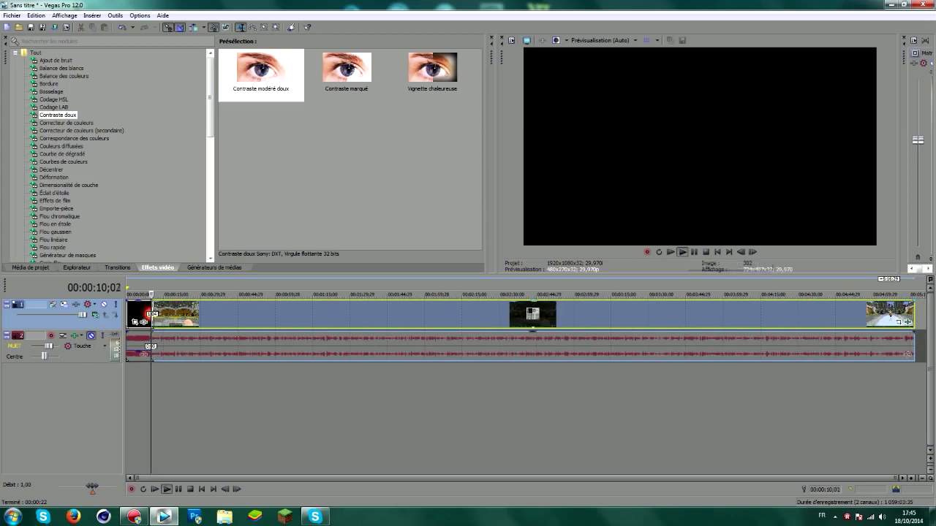
click(694, 252)
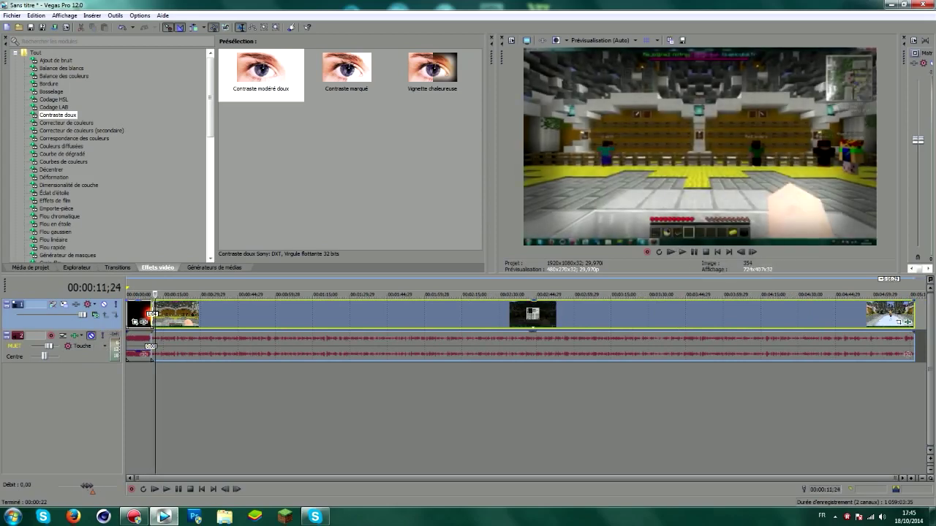
key(ctrl+Home)
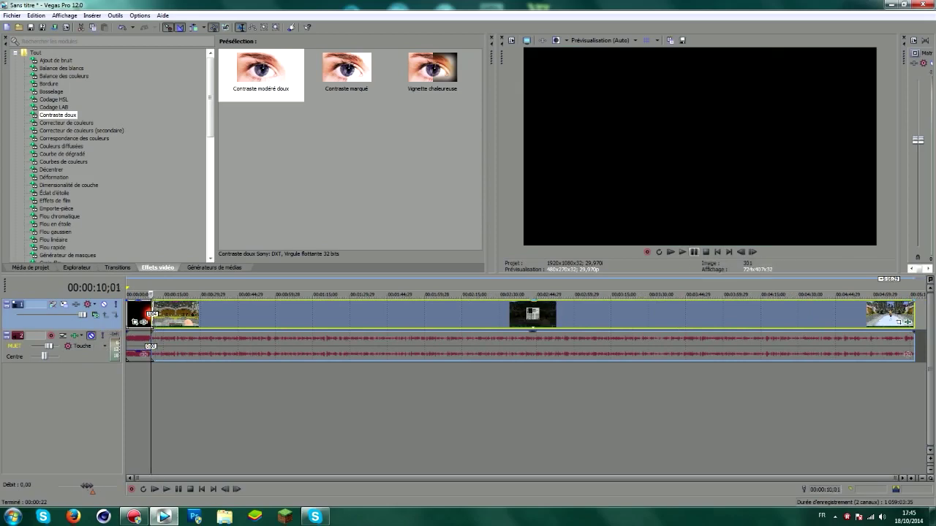
click(681, 252)
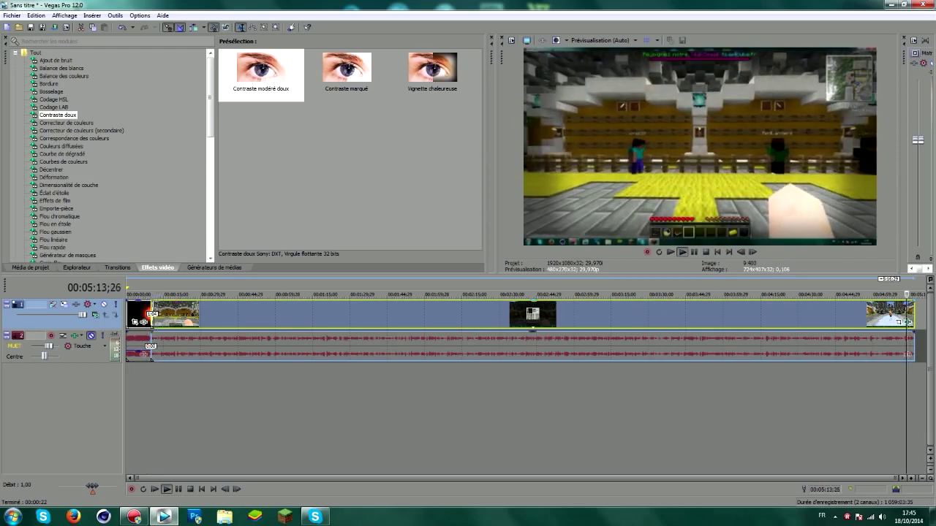
click(909, 301)
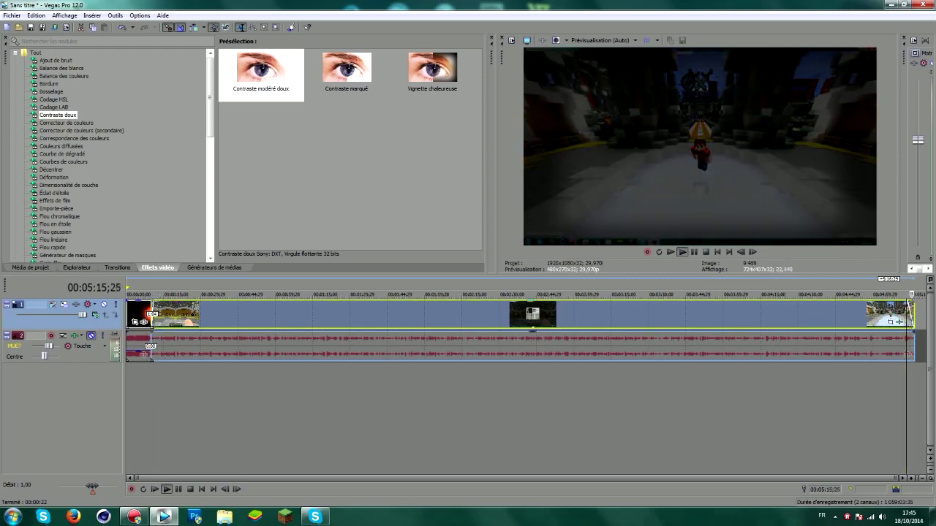
click(902, 295)
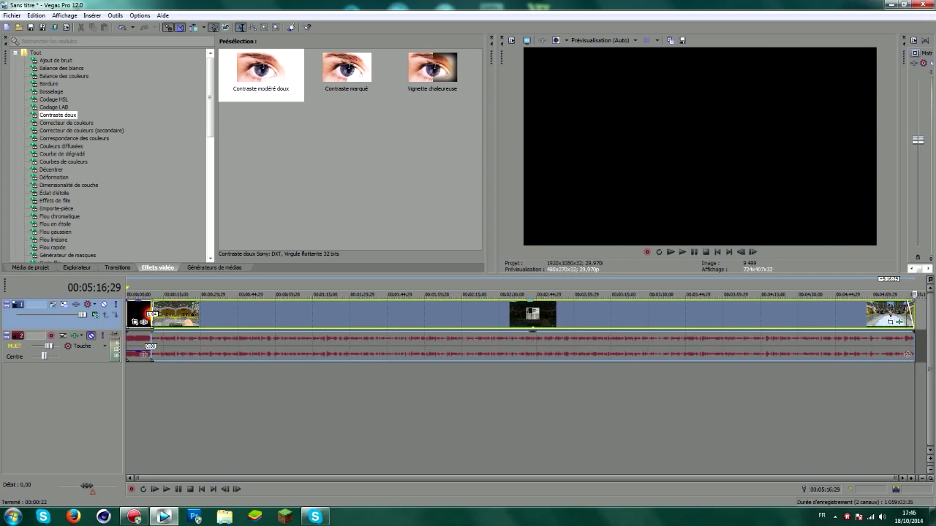
click(367, 294)
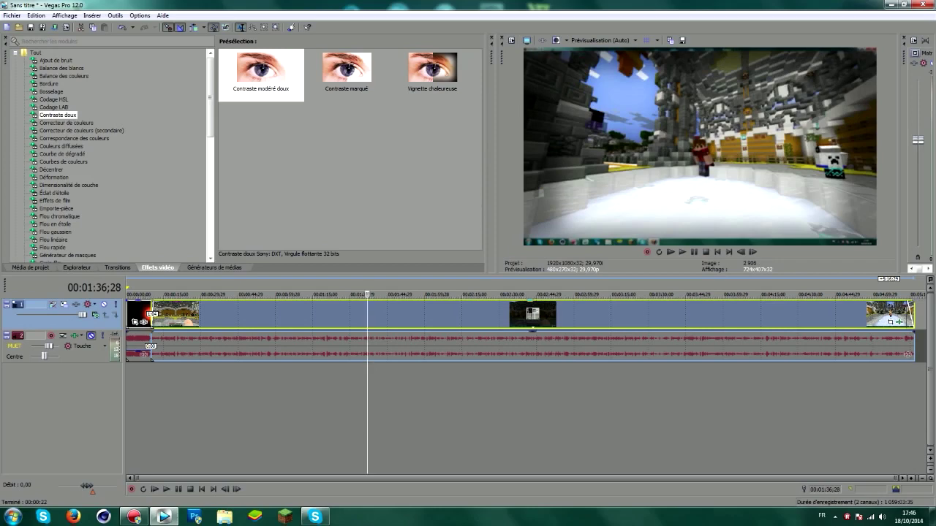
- Split the footage at 1:35;20 and again at 1:37;20
key(Up)
key(Up)
key(Up)
key(Up)
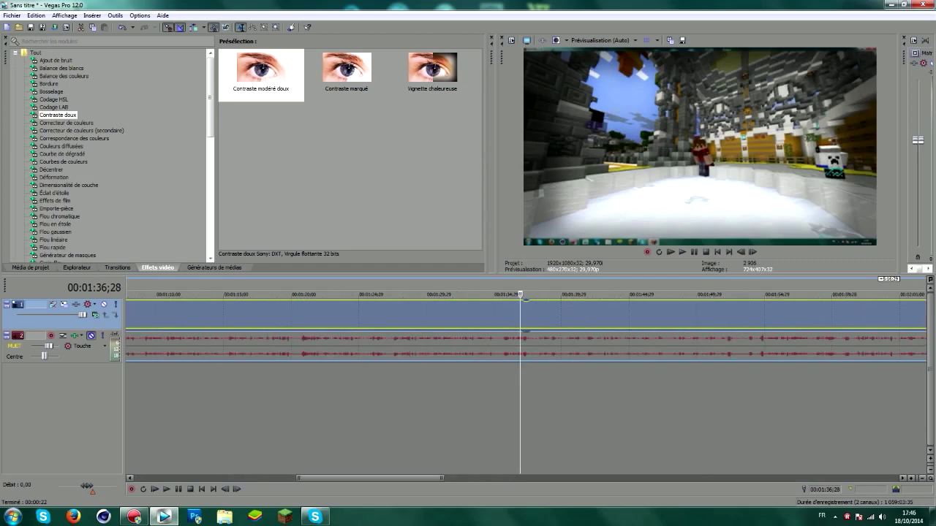
scroll(526, 329, right, 3)
click(367, 315)
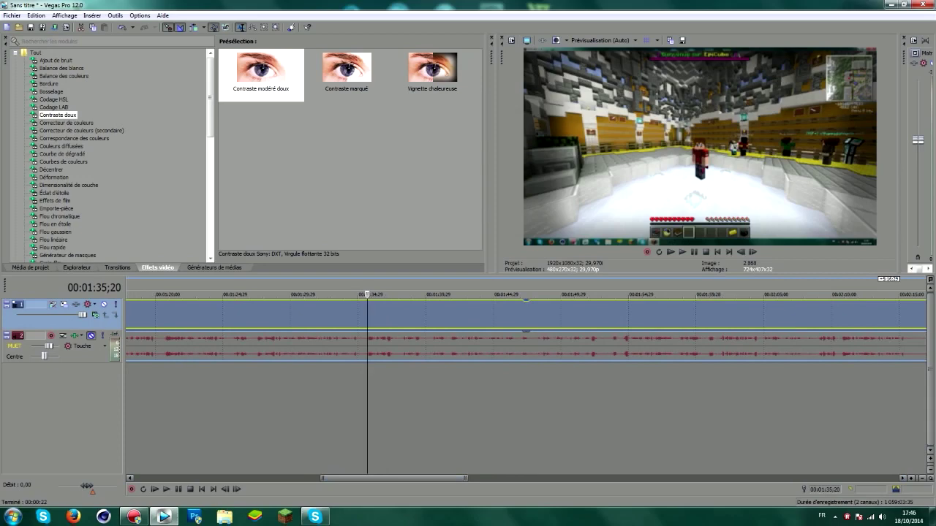
key(s)
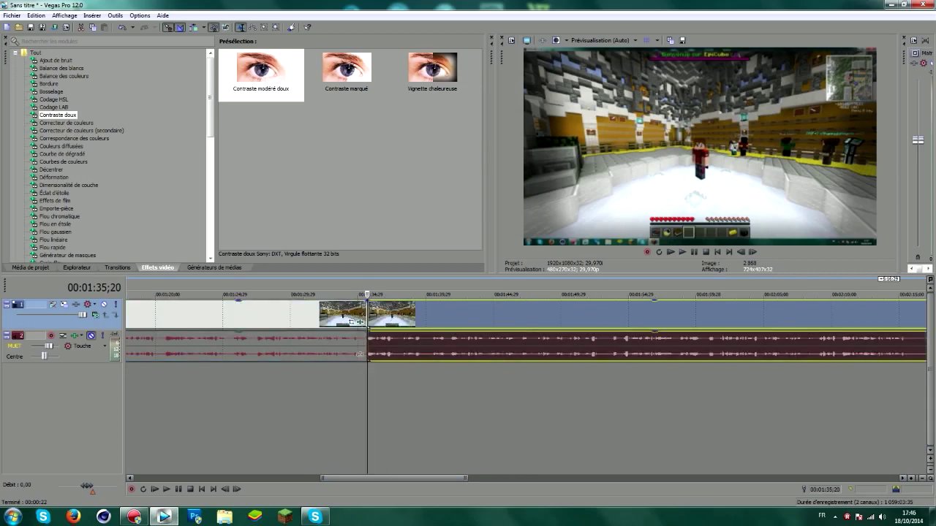
click(394, 410)
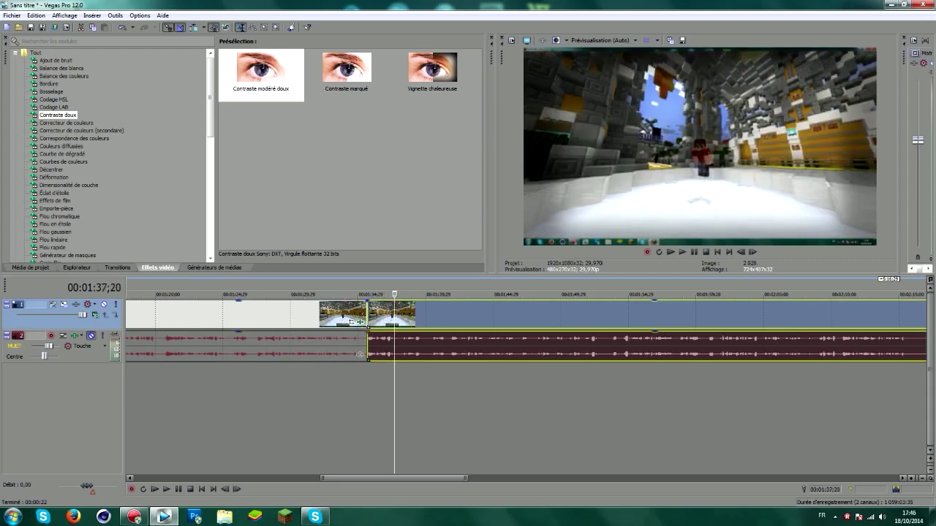
key(s)
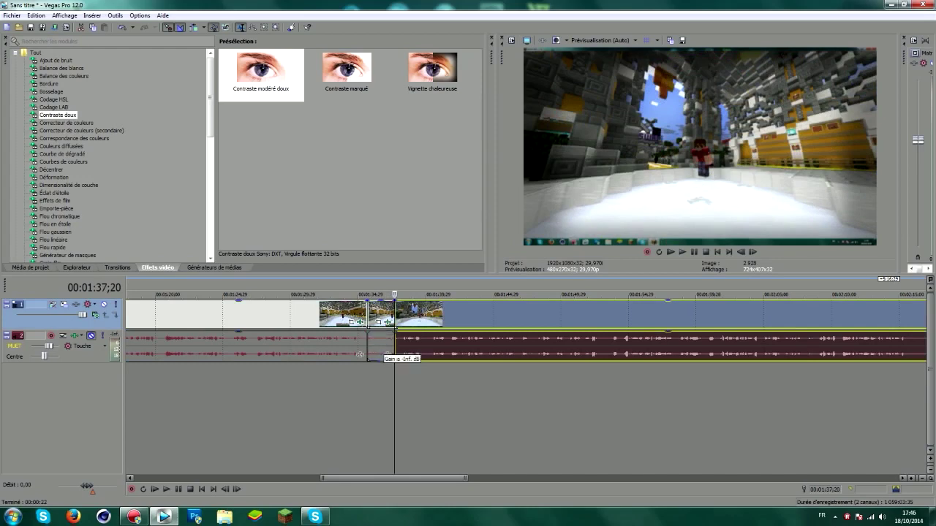
key(Down)
key(Down)
key(Down)
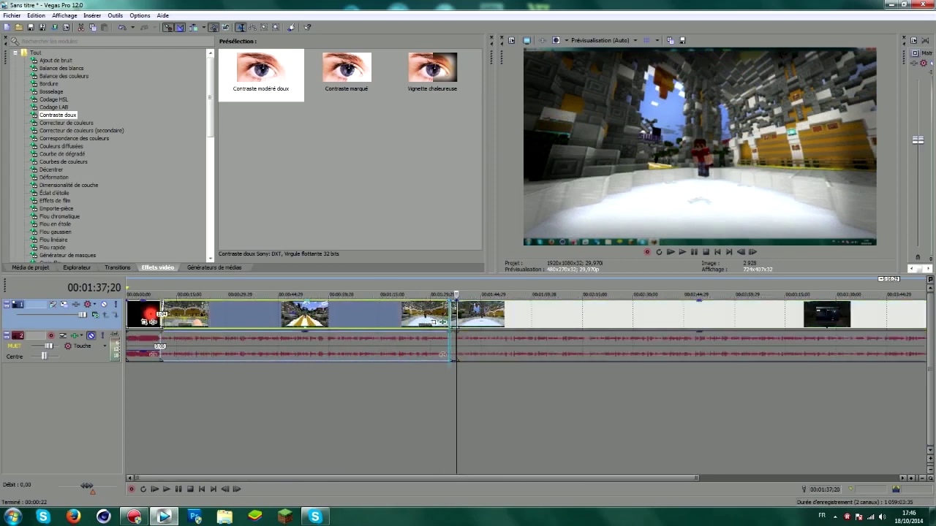
- Review the frames around the 1:35;20 cut and play back the short piece
key(ctrl+z)
key(Up)
key(Up)
key(Up)
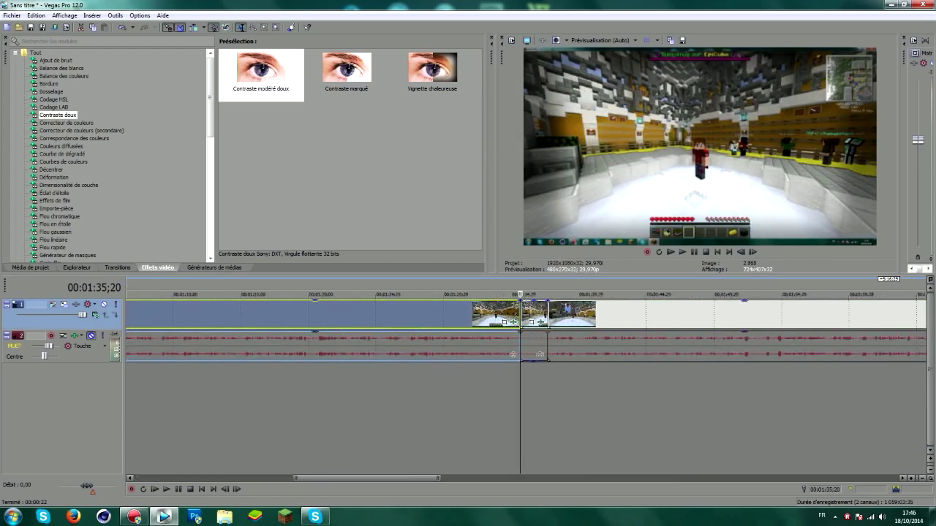
click(537, 294)
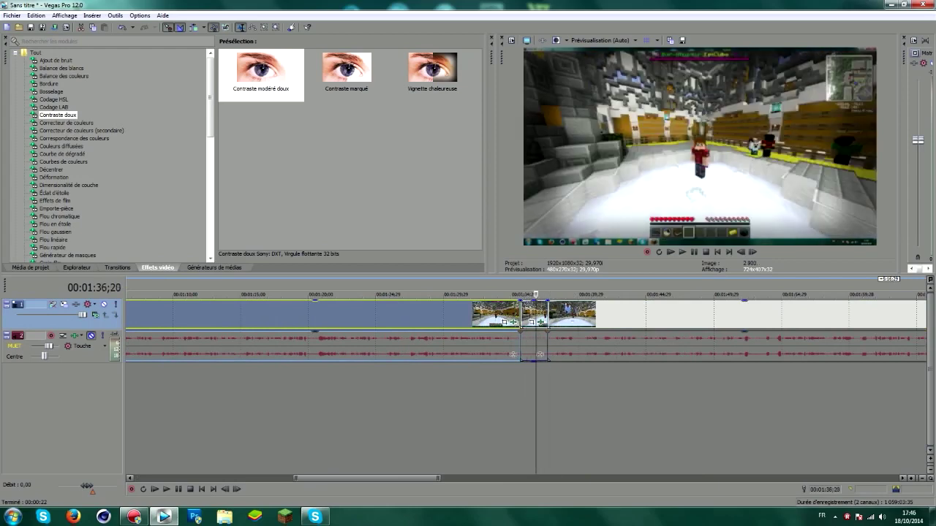
key(space)
key(Down)
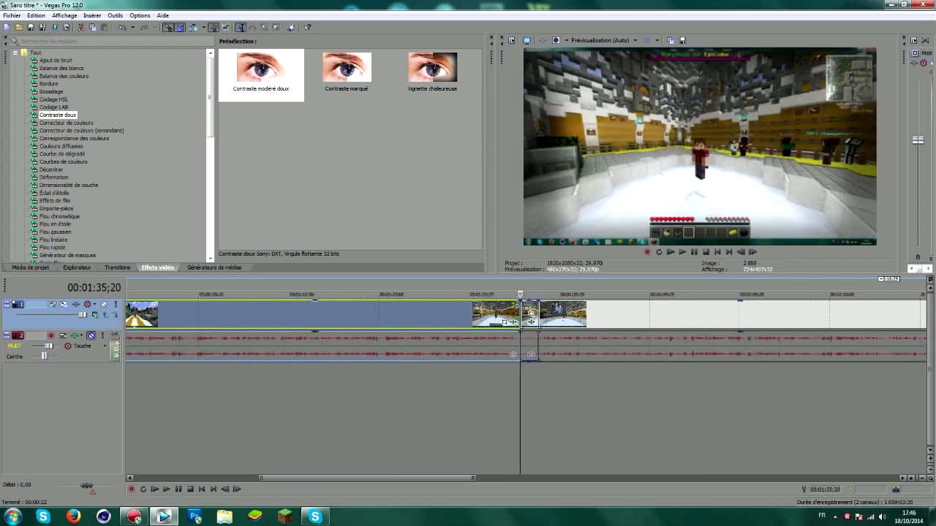
click(513, 355)
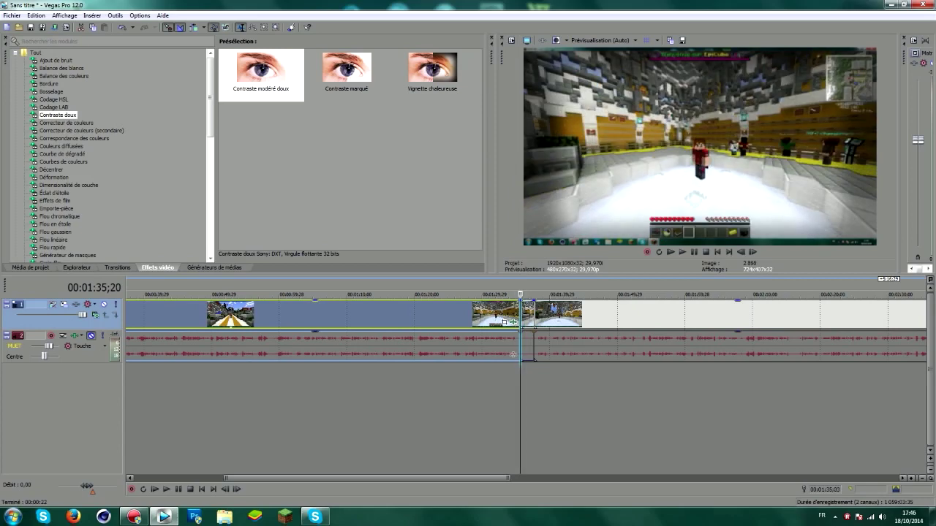
key(space)
key(Down)
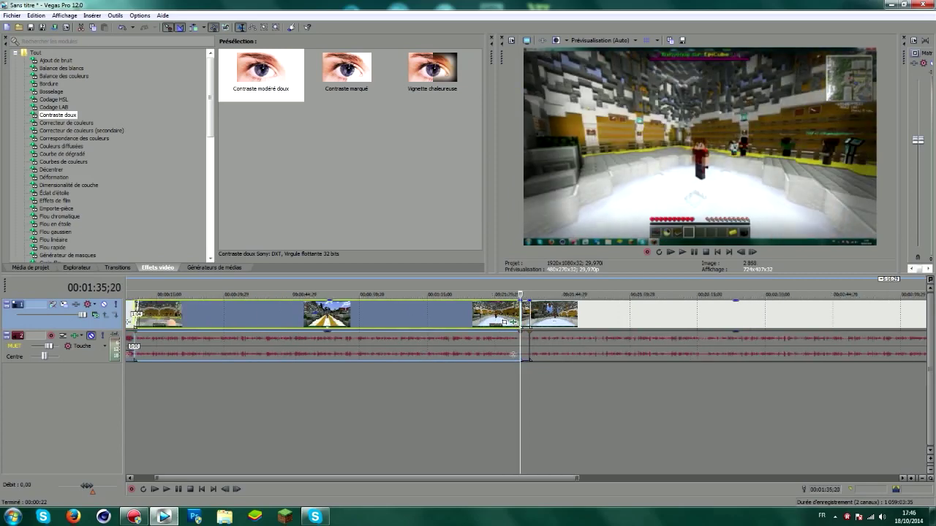
key(space)
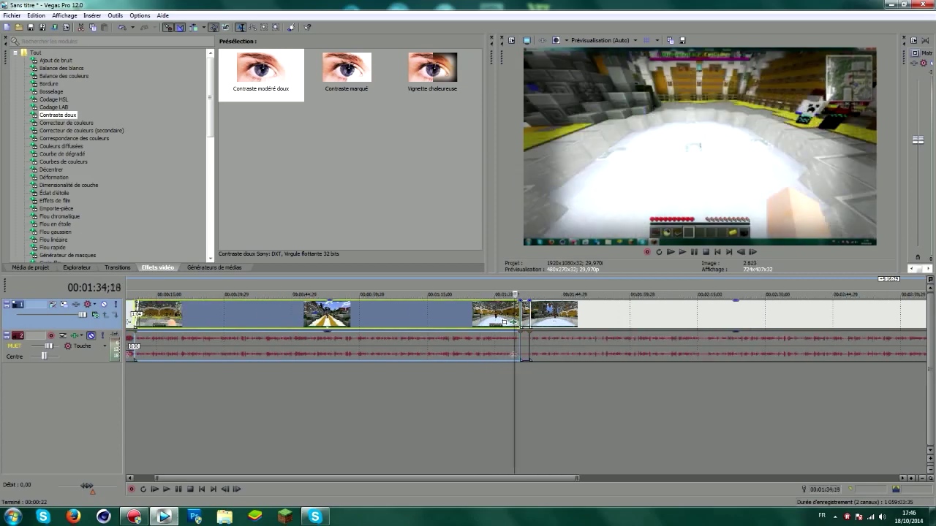
key(space)
key(space)
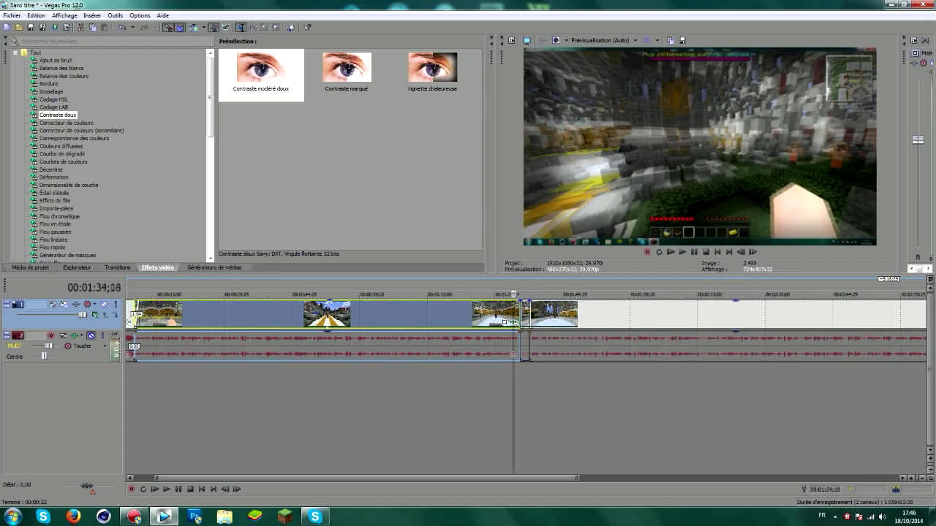
key(space)
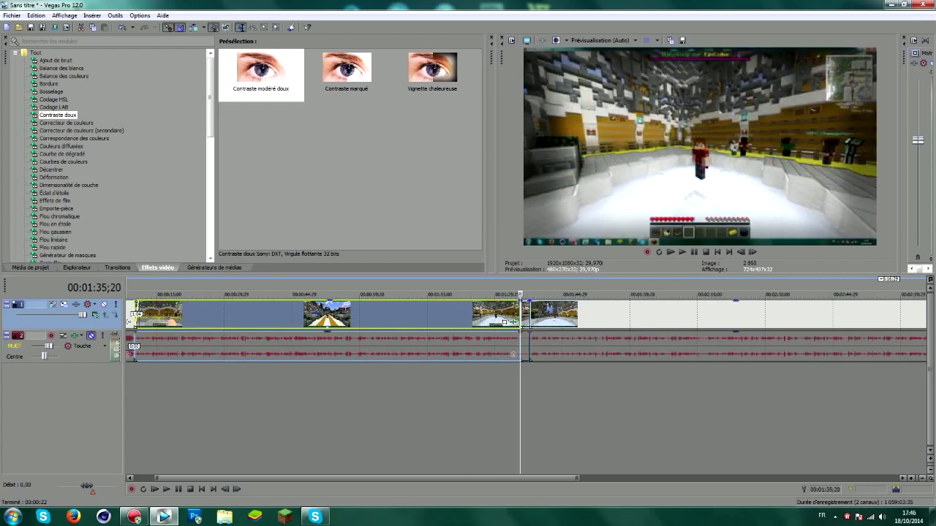
key(Down)
key(Down)
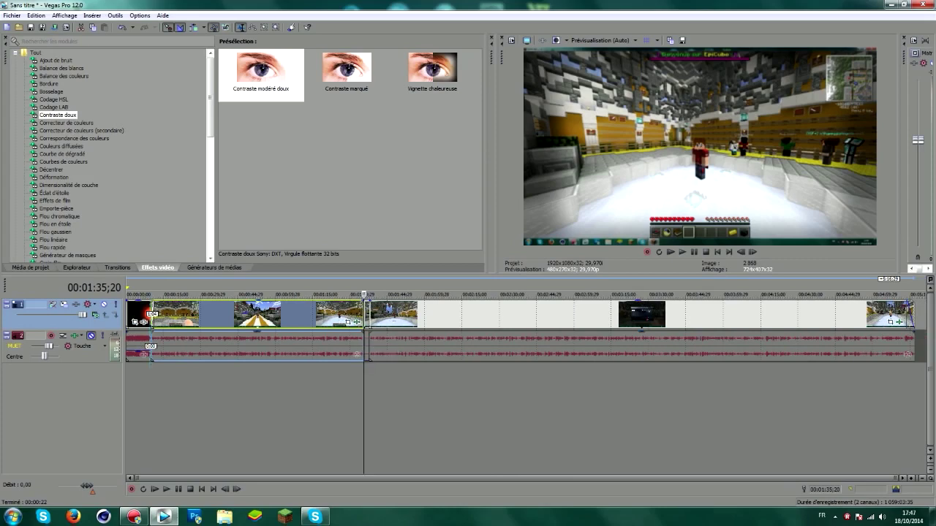
- Delete the short clip at 1:35;20 and close the gap so later footage shifts left
click(151, 321)
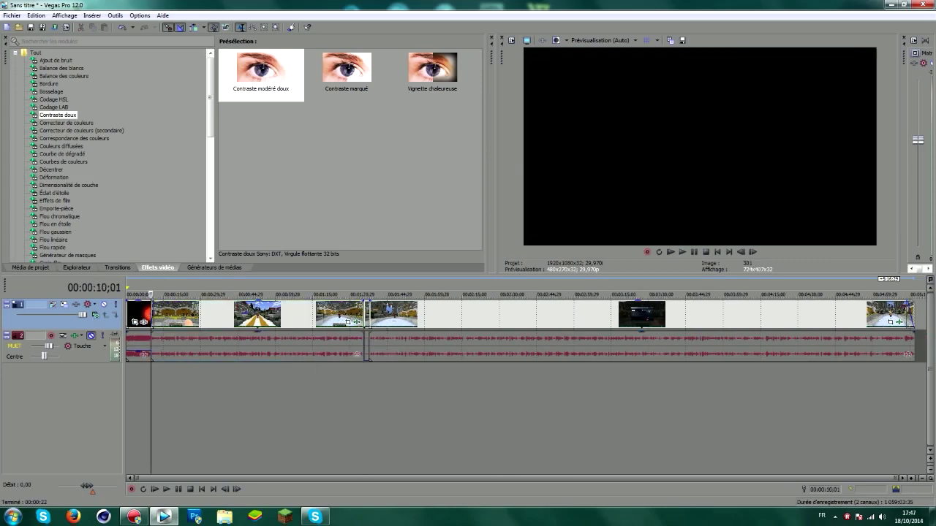
click(366, 314)
key(Up)
key(Up)
key(Up)
key(Up)
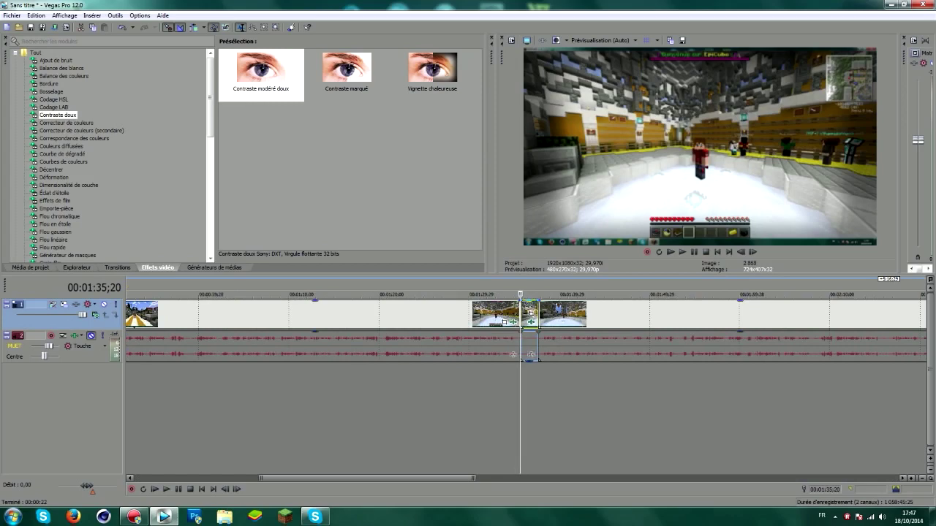
key(Delete)
key(f)
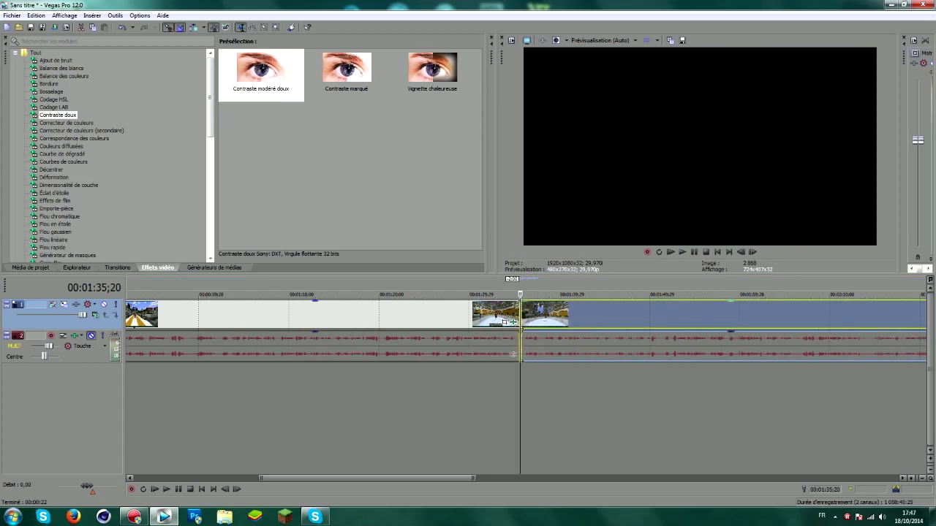
key(Down)
key(Down)
key(Down)
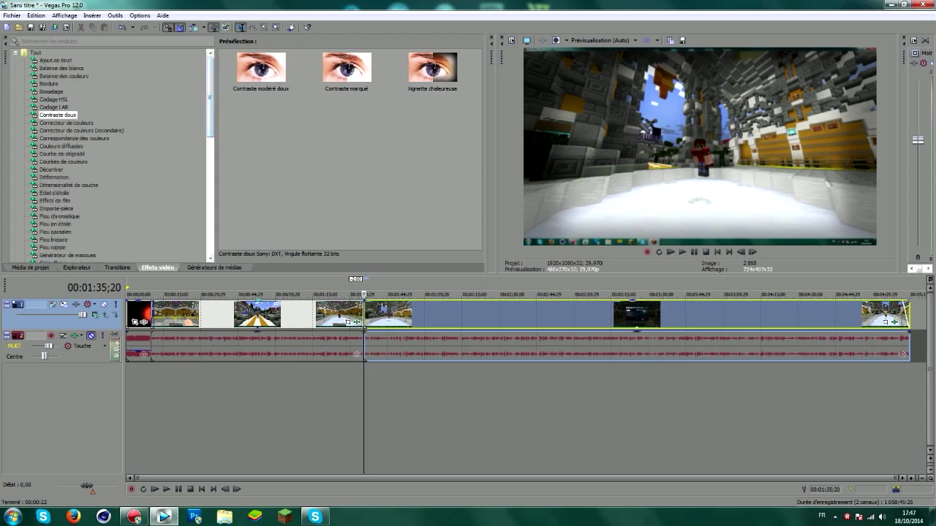
- Preview the Codage HSL effect presets and pick the Halo video effect
click(54, 99)
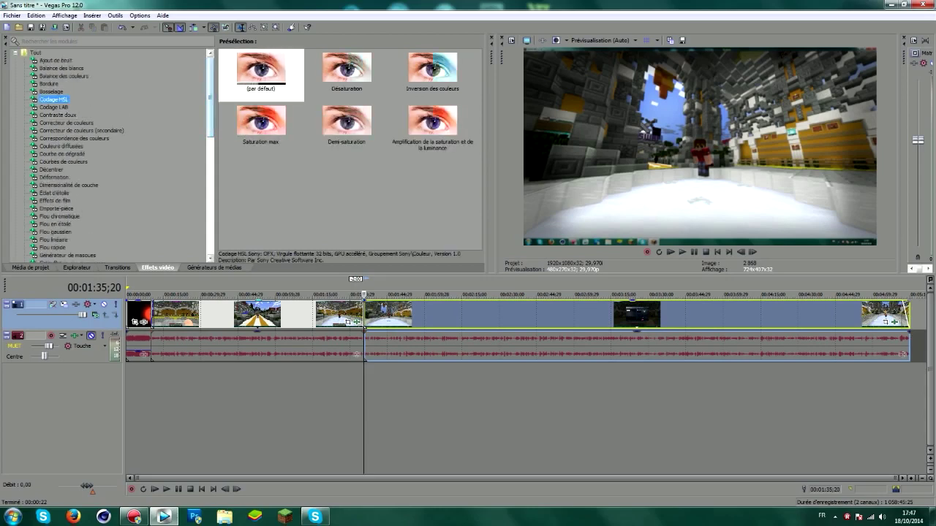
scroll(110, 154, down, 4)
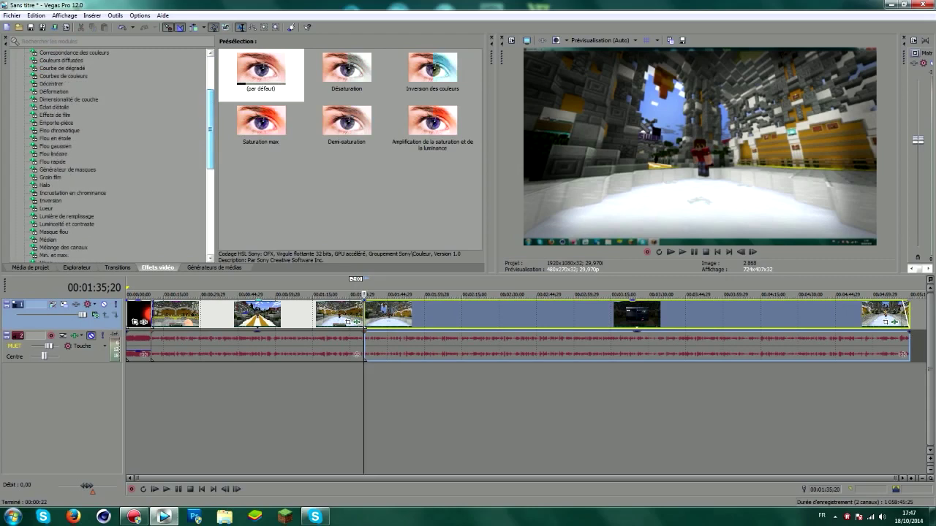
click(44, 185)
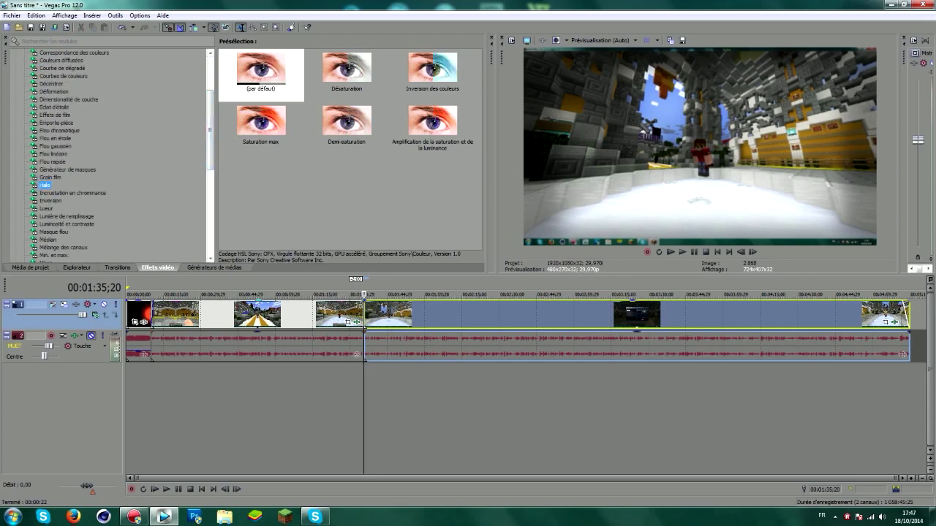
scroll(110, 153, up, 4)
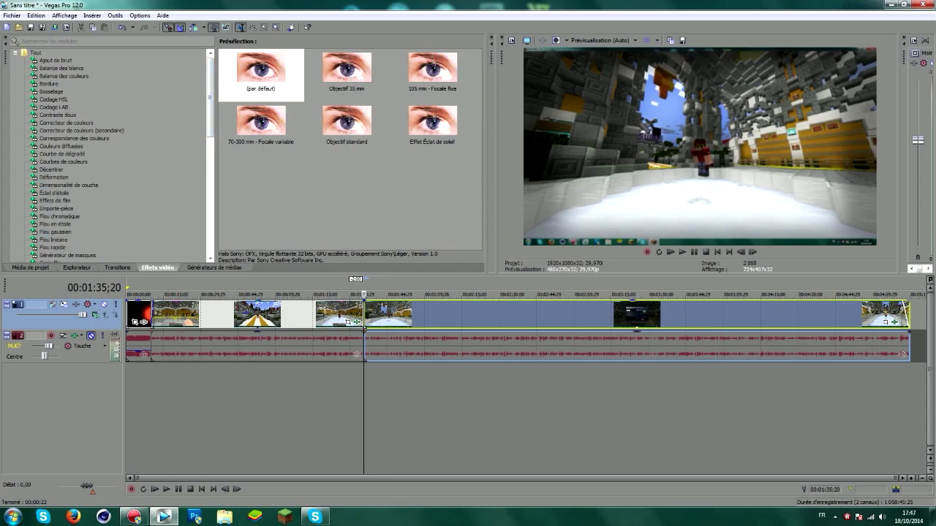
- Play the video back from about ten seconds in
click(448, 410)
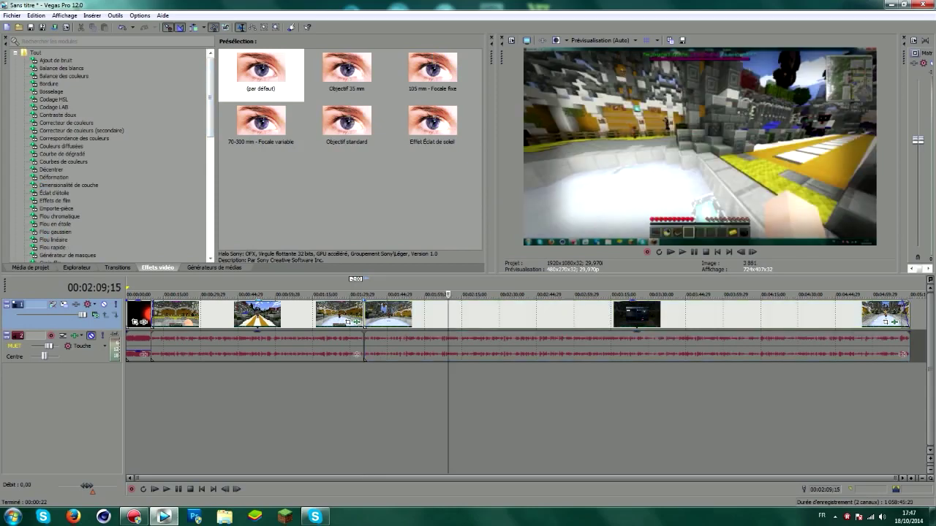
click(151, 409)
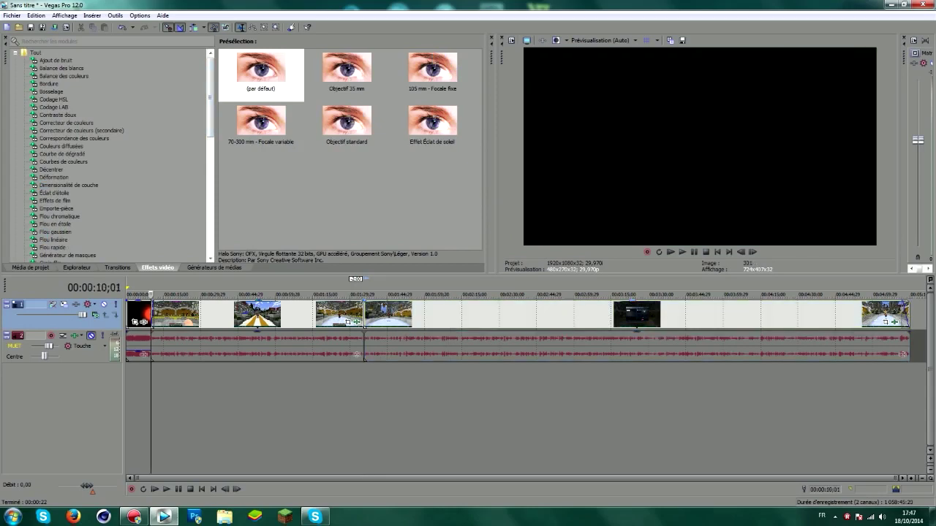
key(space)
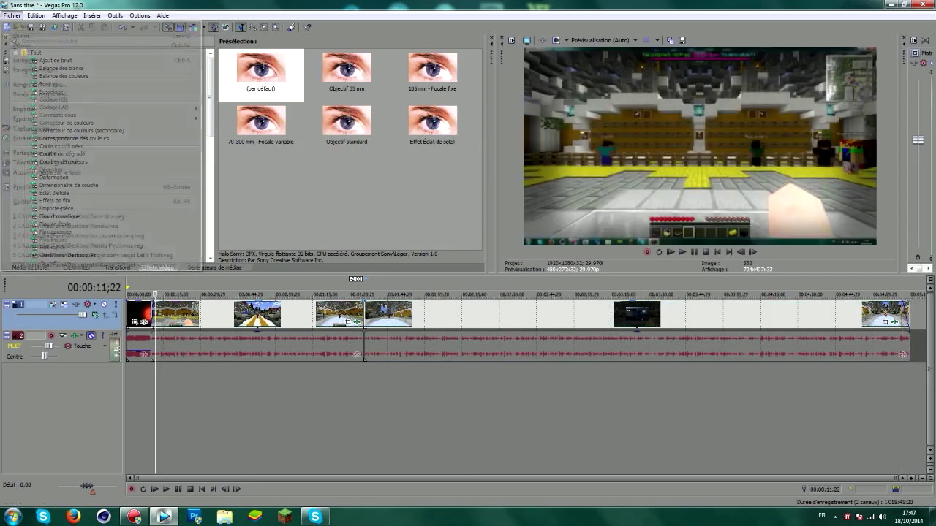
- Import Tobu - Life from Ma musique > Music cool pour vidéo onto the timeline
click(6, 27)
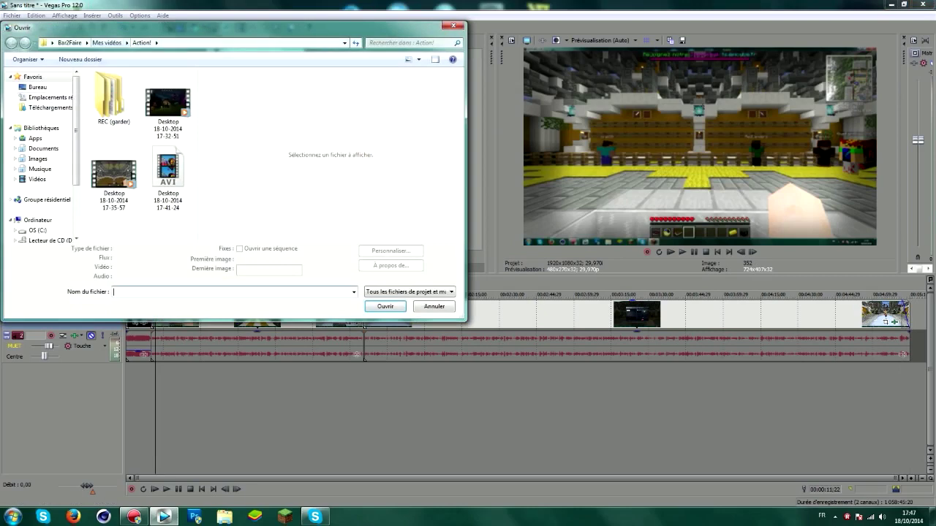
click(87, 42)
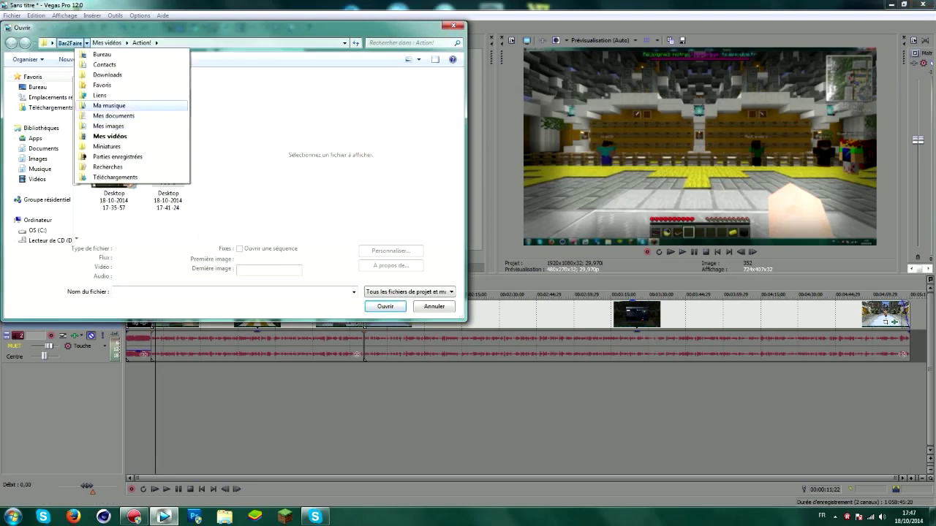
click(110, 106)
double_click(128, 118)
scroll(128, 118, down, 2)
scroll(128, 117, down, 3)
scroll(128, 117, down, 1)
scroll(128, 118, down, 1)
scroll(128, 118, down, 1)
scroll(128, 118, down, 2)
scroll(128, 103, down, 2)
scroll(128, 102, down, 1)
scroll(128, 102, down, 1)
scroll(128, 102, down, 2)
click(146, 177)
click(385, 306)
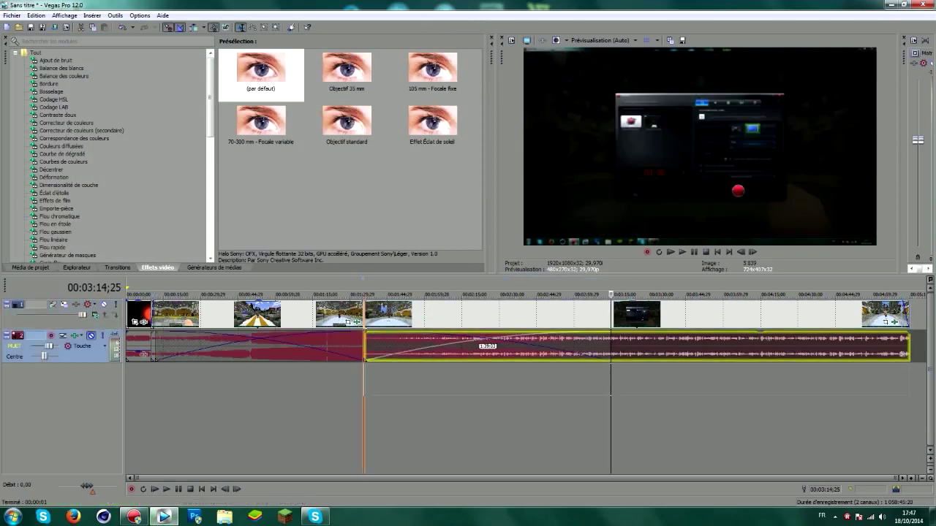
- Move the Tobu - Life music clip onto its own audio track
click(155, 425)
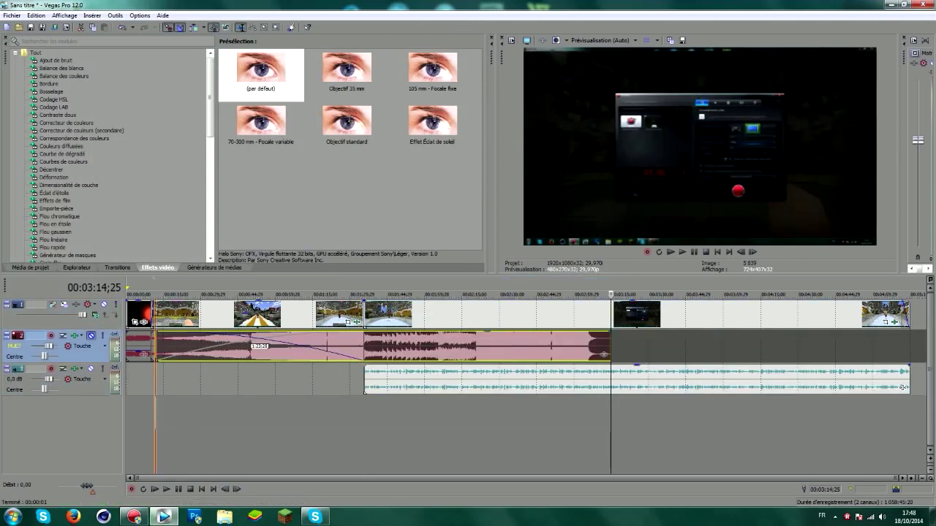
mouse_move(604, 355)
mouse_down()
mouse_move(603, 421)
mouse_move(603, 388)
mouse_up()
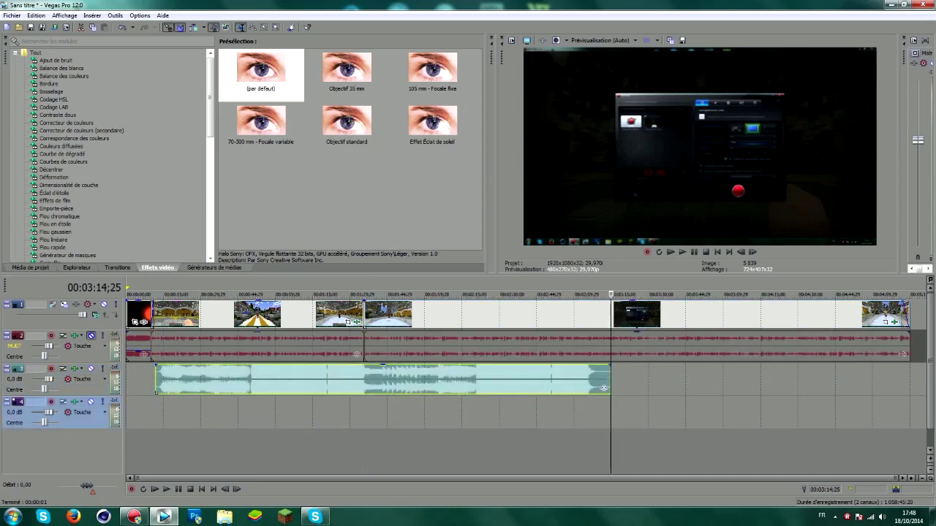
drag(603, 388, 604, 356)
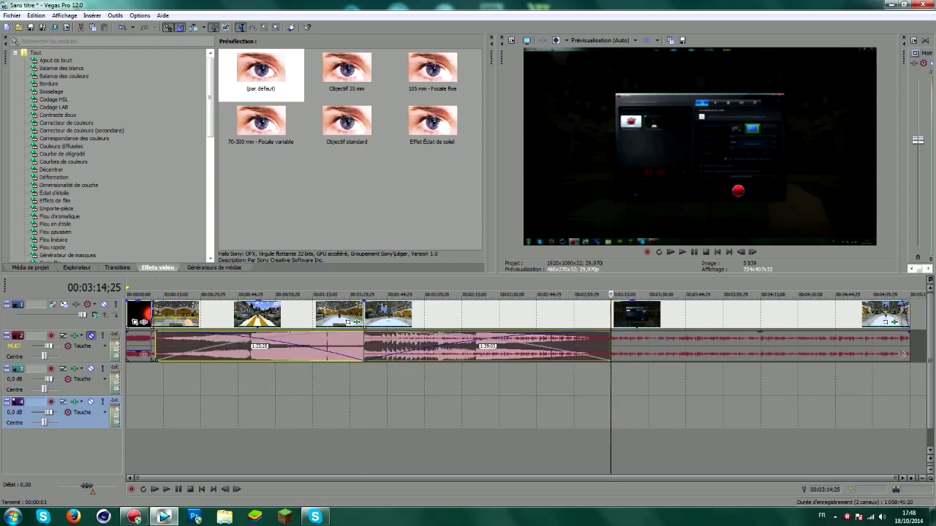
drag(604, 355, 600, 388)
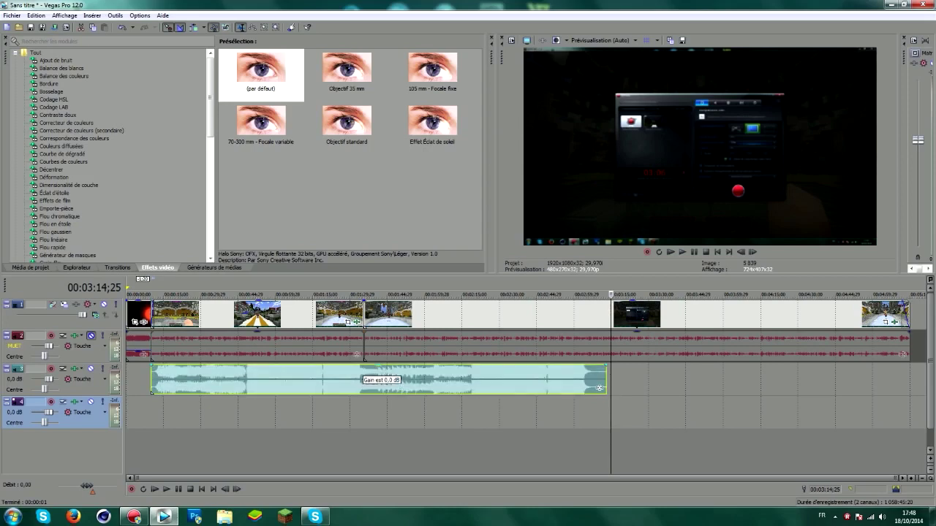
- Turn the music clip's gain sharply down
click(356, 380)
click(331, 381)
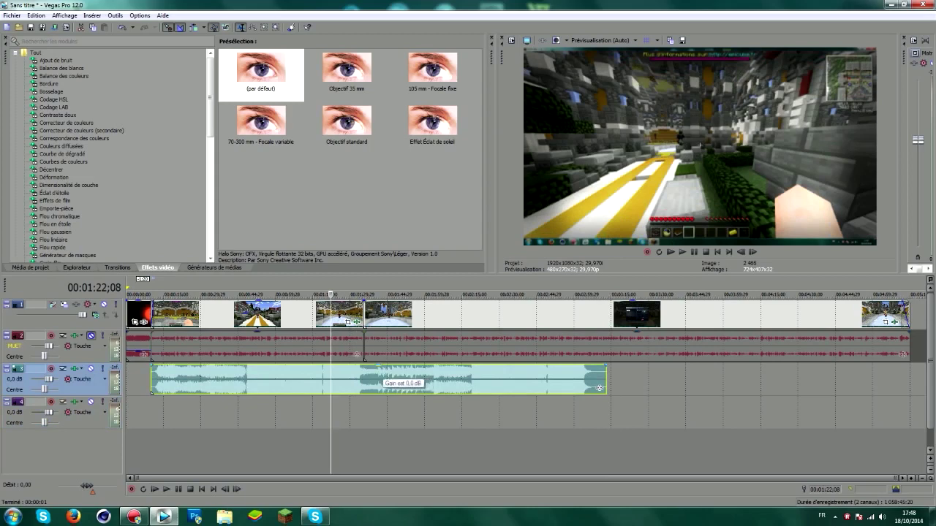
drag(394, 365, 395, 373)
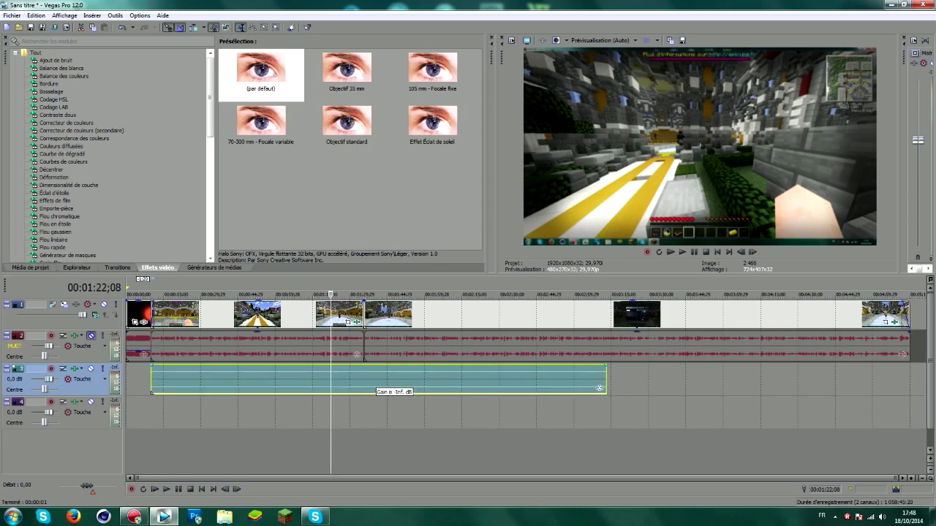
drag(378, 394, 439, 396)
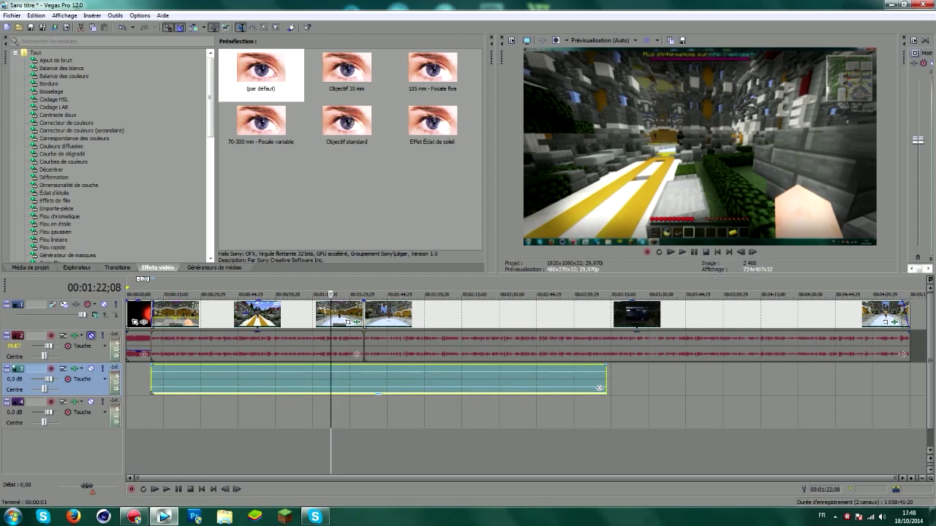
- Open the music clip's audio event effects and choose Adoucir/Amplifier
mouse_move(378, 394)
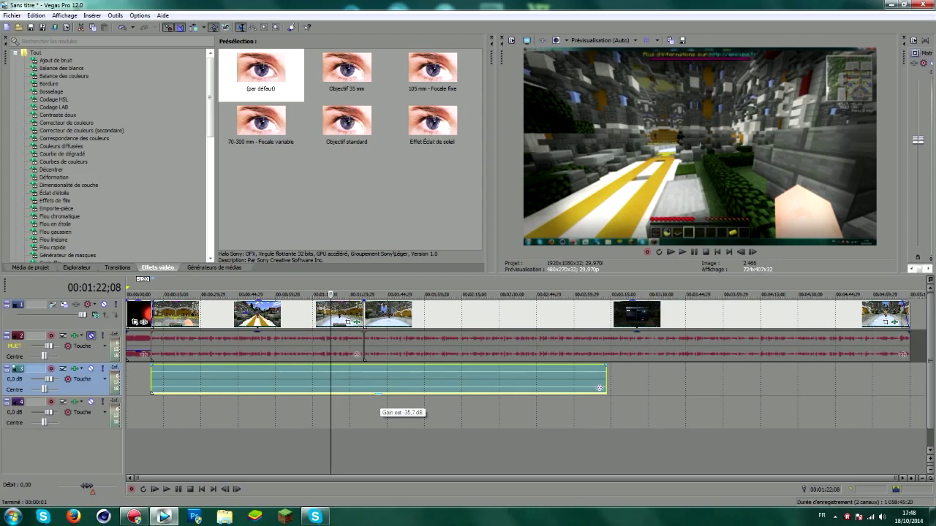
right_click(398, 379)
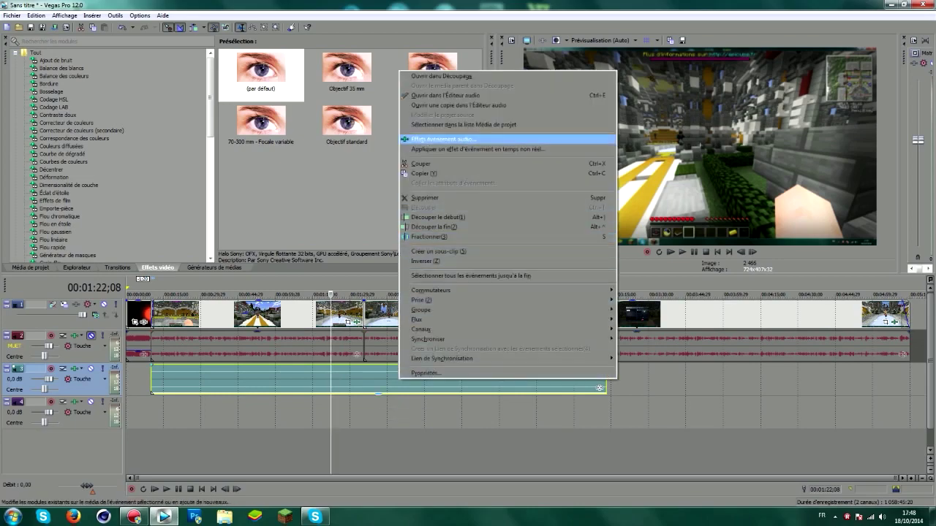
click(439, 139)
click(268, 161)
mouse_move(695, 111)
mouse_down()
mouse_move(616, 124)
mouse_move(672, 116)
mouse_up()
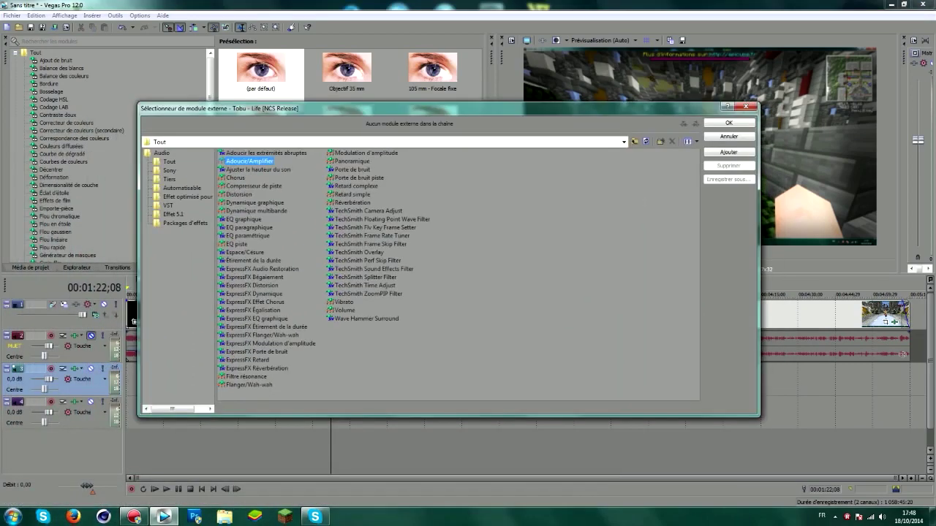
- Add Adoucir/Amplifier to the music clip with its softening set to -3
click(746, 107)
right_click(325, 381)
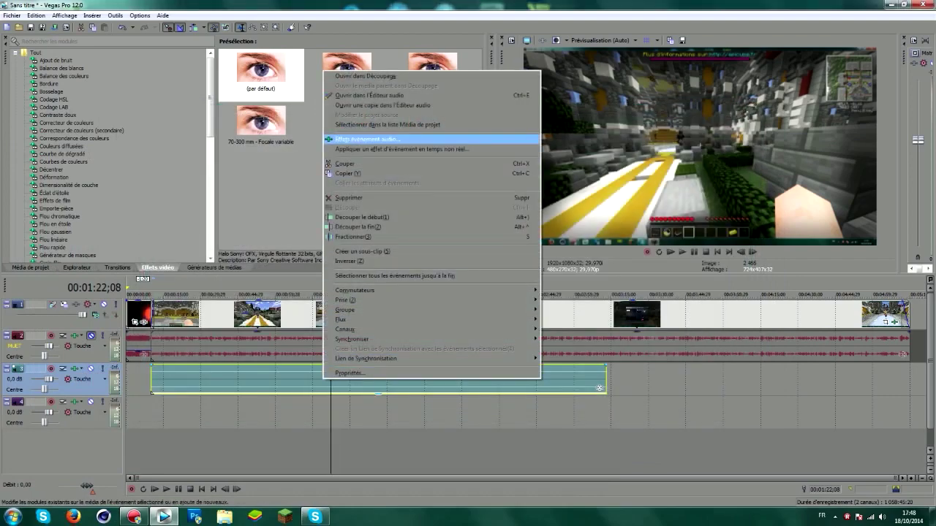
click(365, 139)
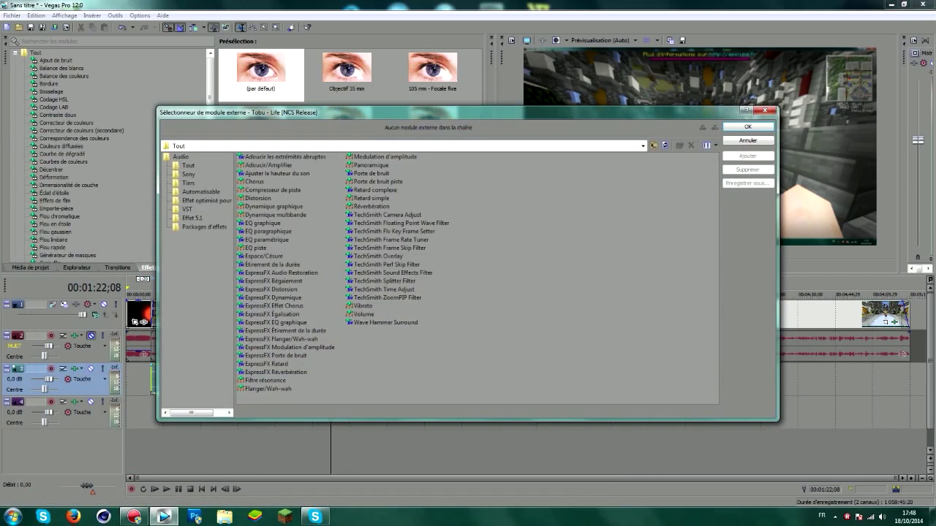
click(748, 155)
click(748, 126)
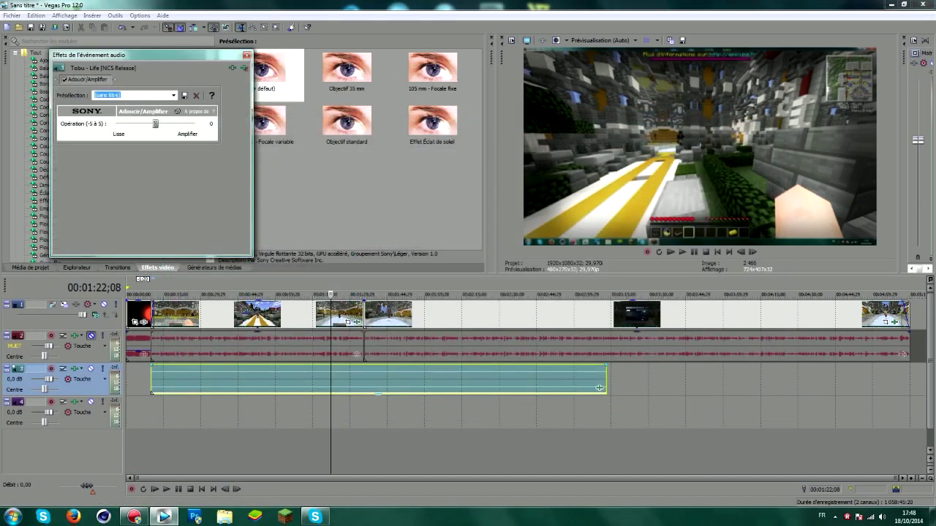
drag(155, 123, 116, 124)
drag(116, 124, 132, 123)
click(247, 55)
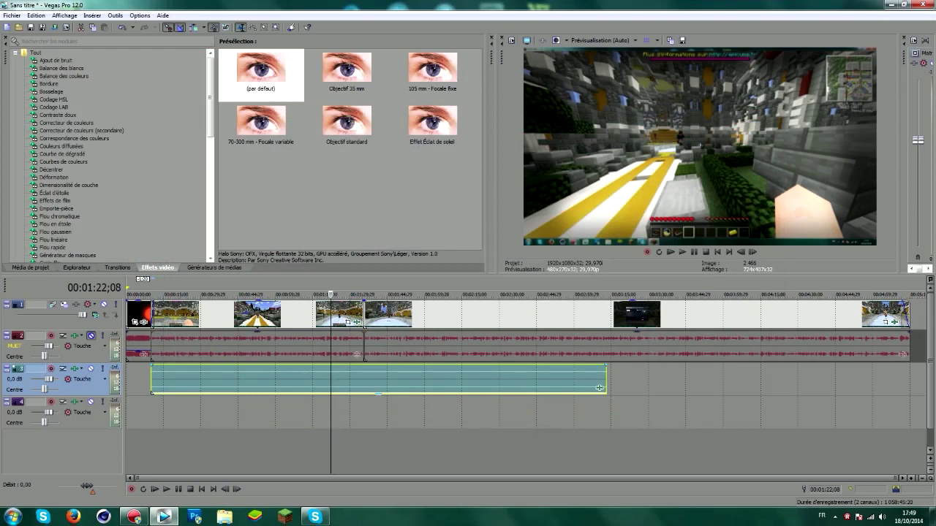
- Set the music clip's time-stretch method to Classique in its Properties
right_click(403, 375)
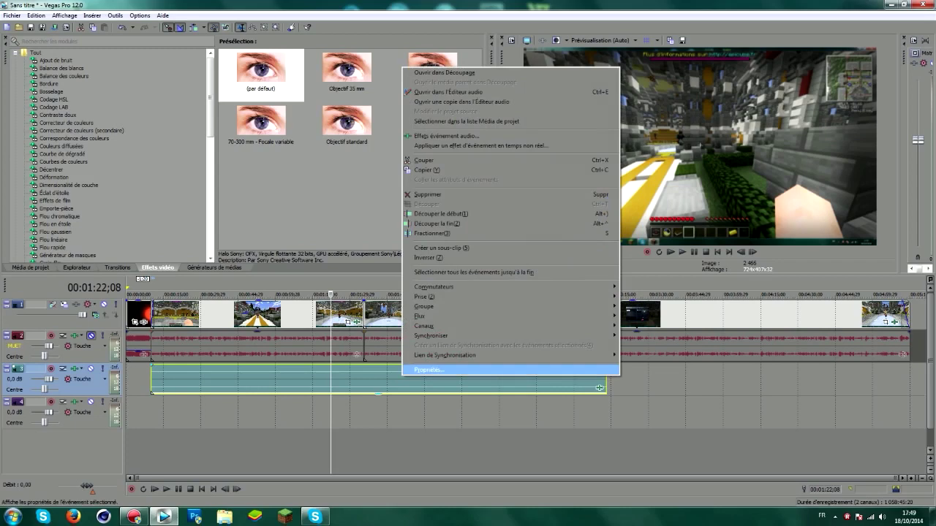
click(428, 370)
click(505, 204)
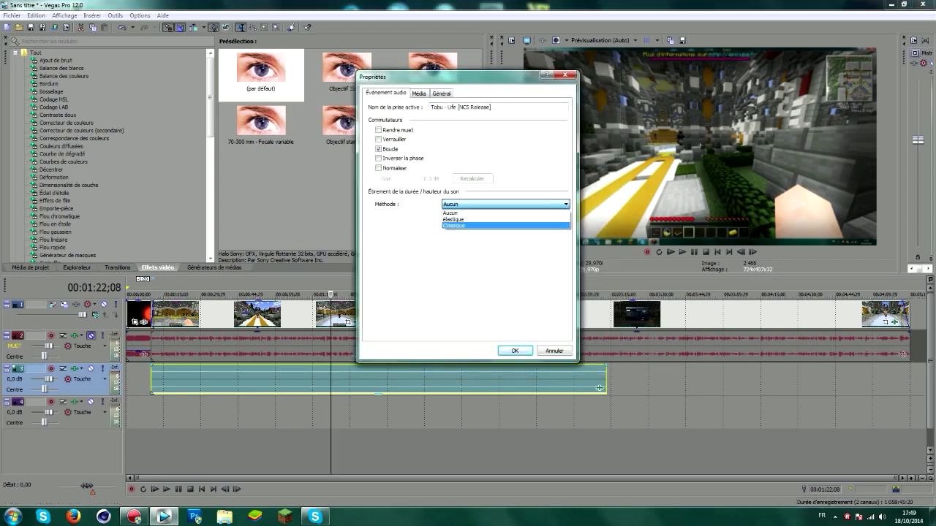
key(Return)
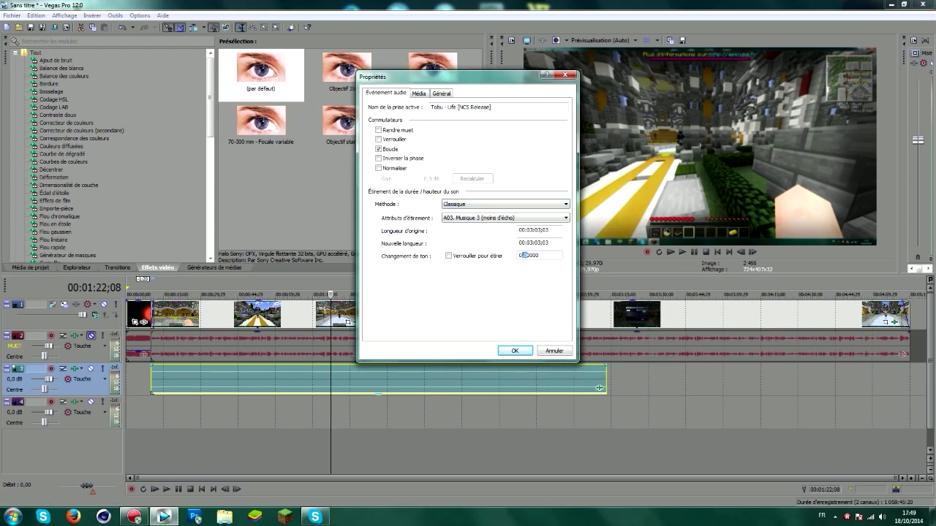
double_click(521, 255)
click(519, 255)
click(567, 76)
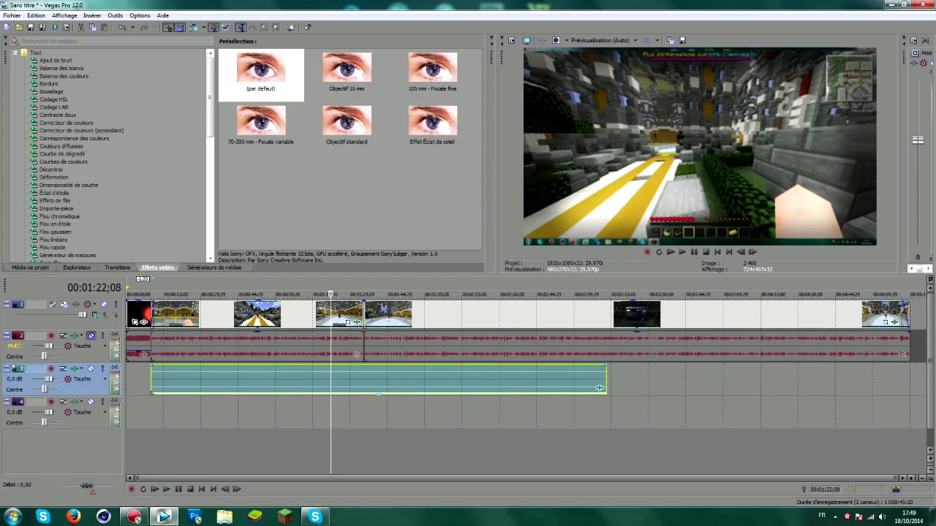
click(589, 409)
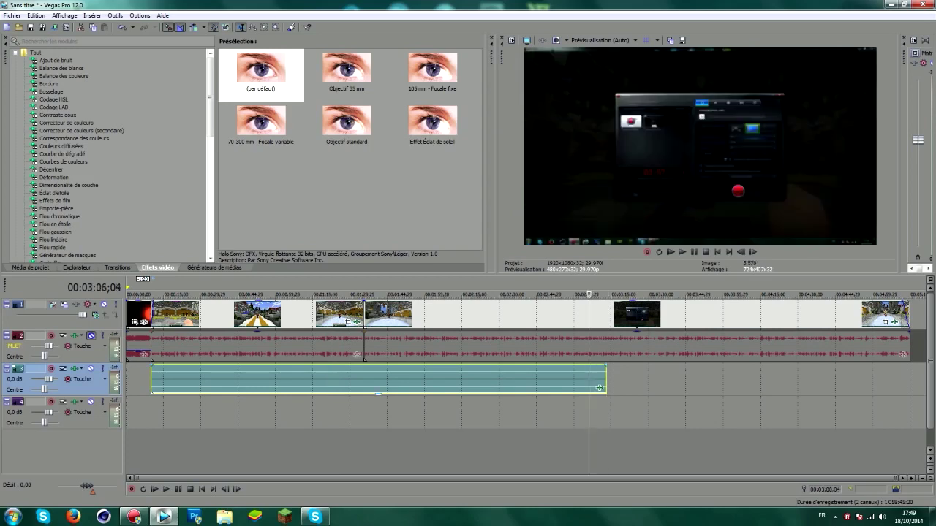
click(302, 439)
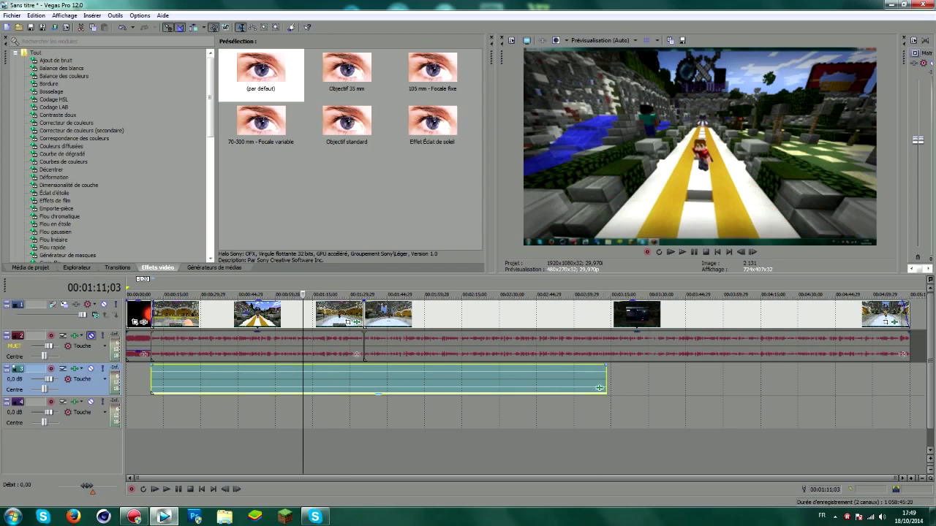
click(363, 438)
click(426, 439)
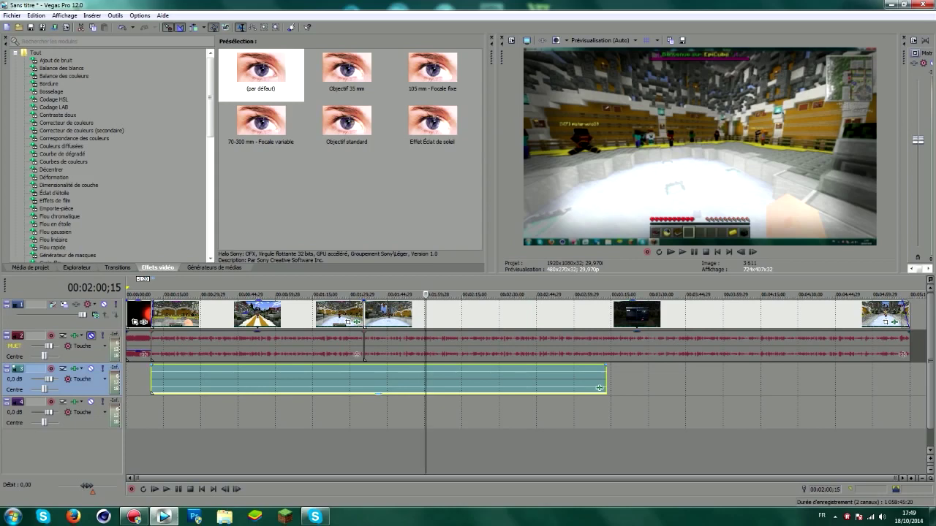
click(463, 295)
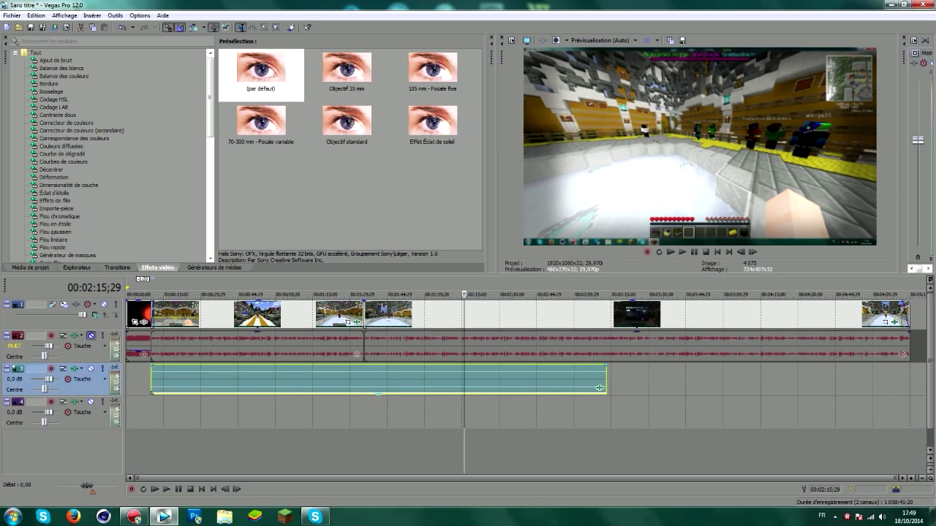
click(456, 295)
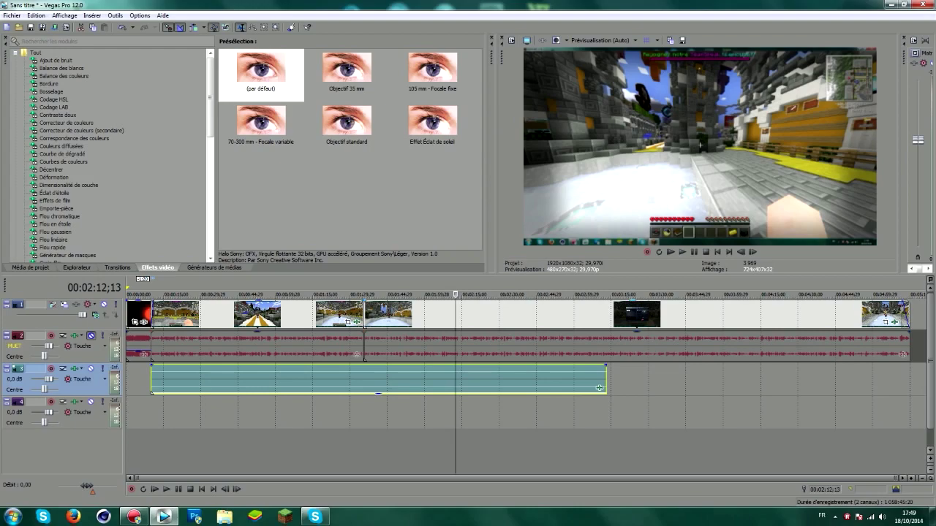
key(End)
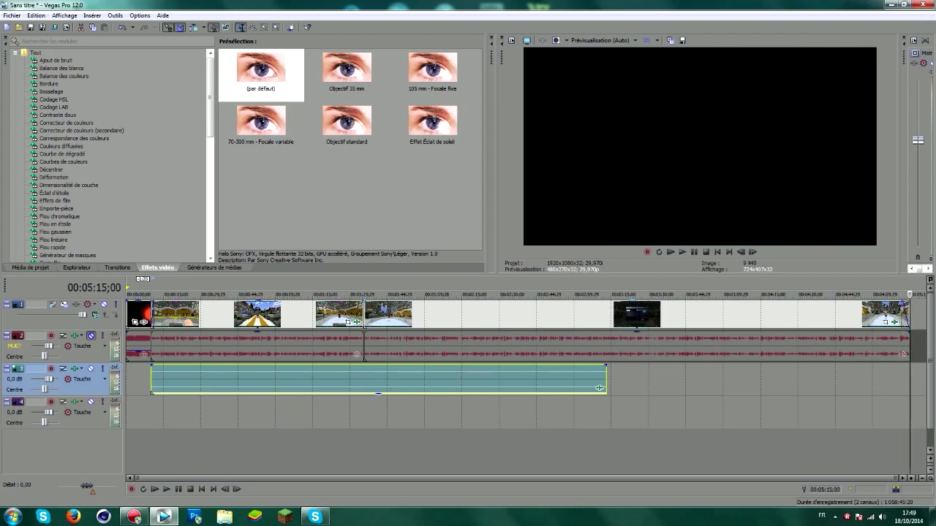
key(j)
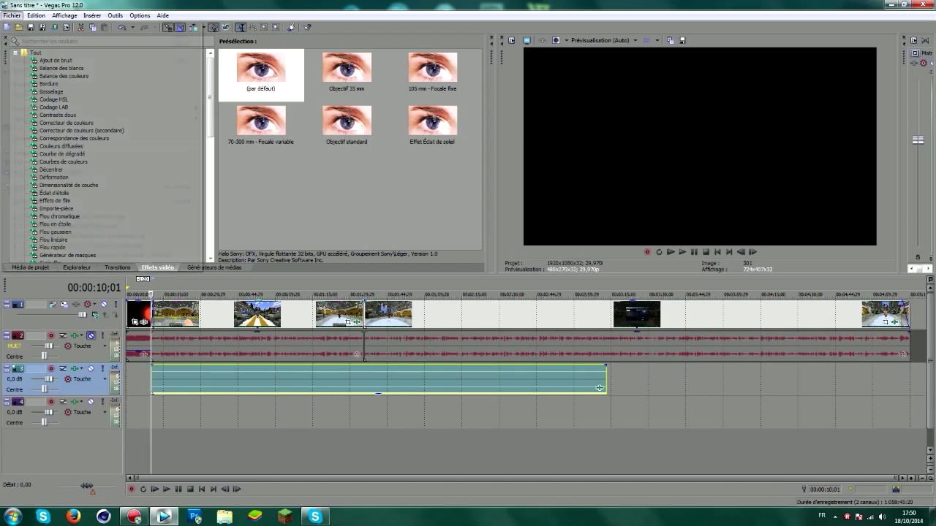
- Choose the MainConcept AVC/AAC Internet HD 720p render template
key(alt+f)
key(Return)
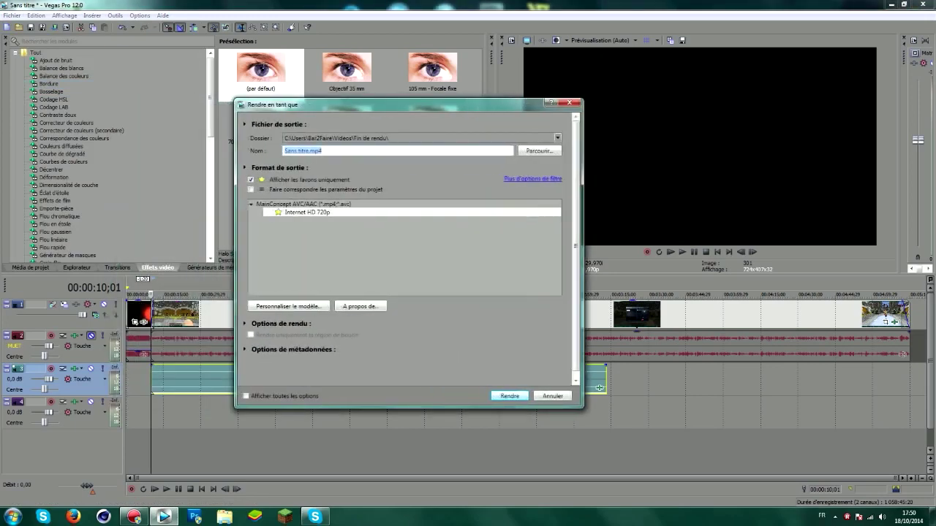
click(251, 204)
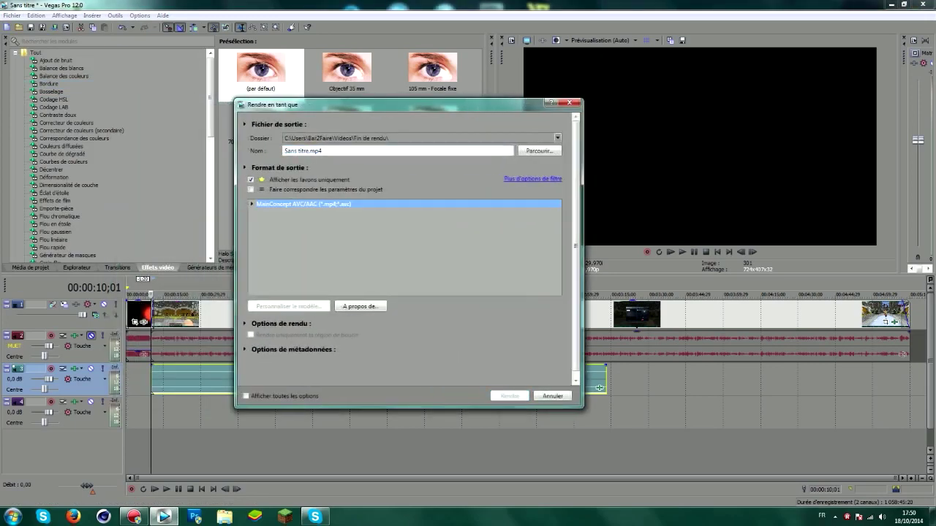
key(Right)
click(308, 212)
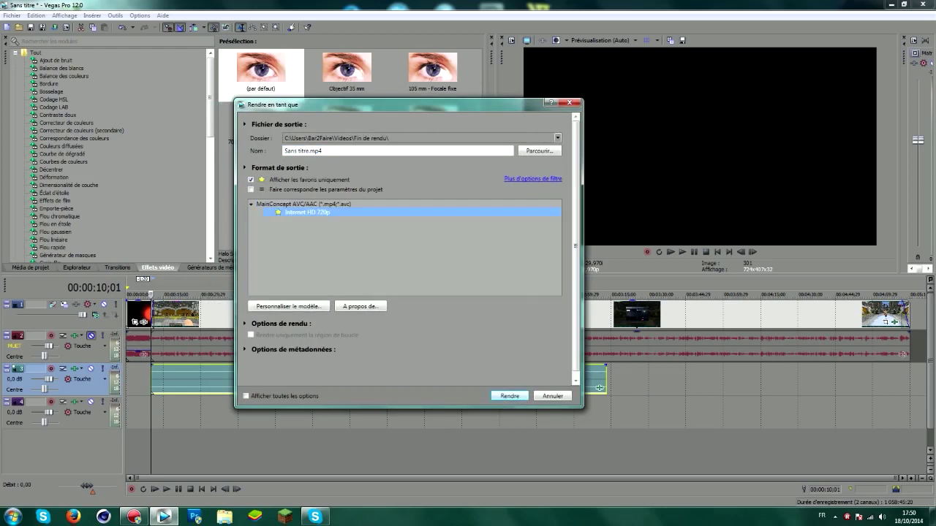
click(250, 179)
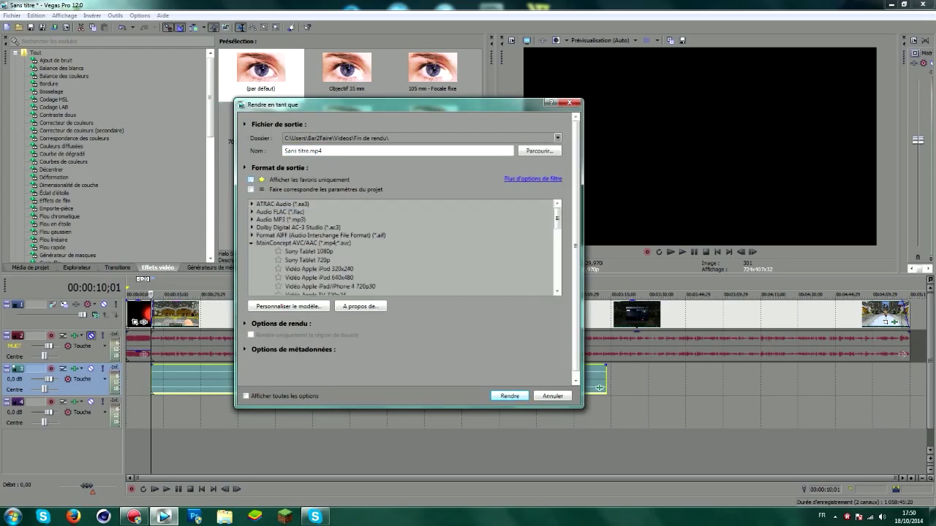
scroll(406, 248, down, 3)
scroll(406, 249, down, 3)
scroll(406, 249, up, 3)
scroll(405, 248, up, 3)
click(251, 180)
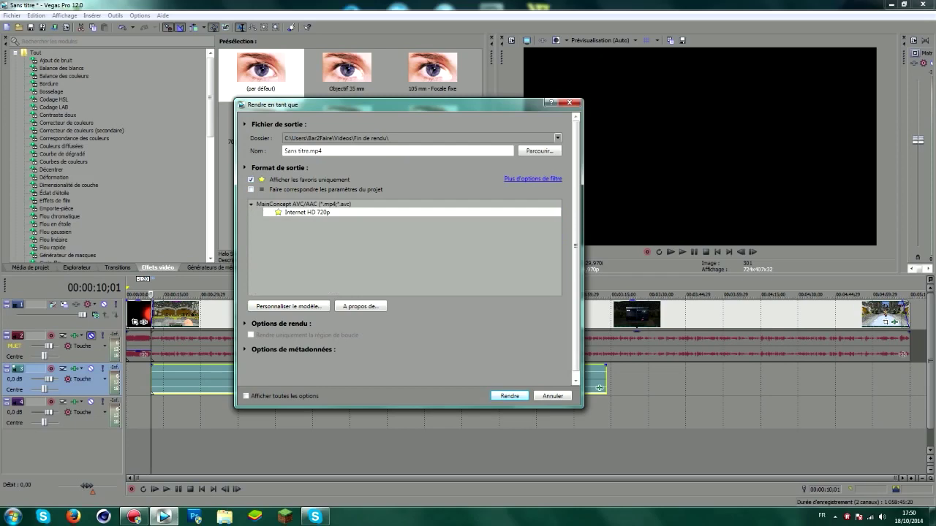
click(307, 212)
- Name the output file Test and start rendering to Test.mp4
click(303, 151)
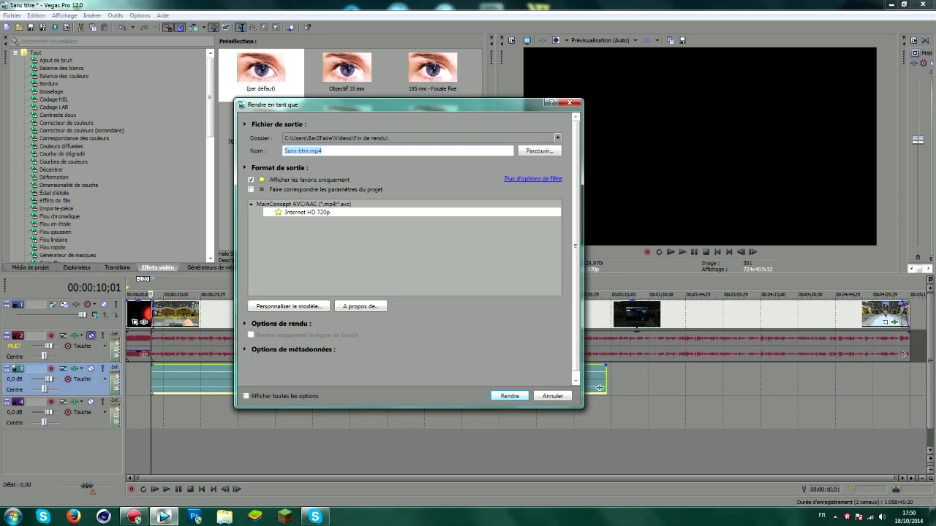
text(Test)
key(Return)
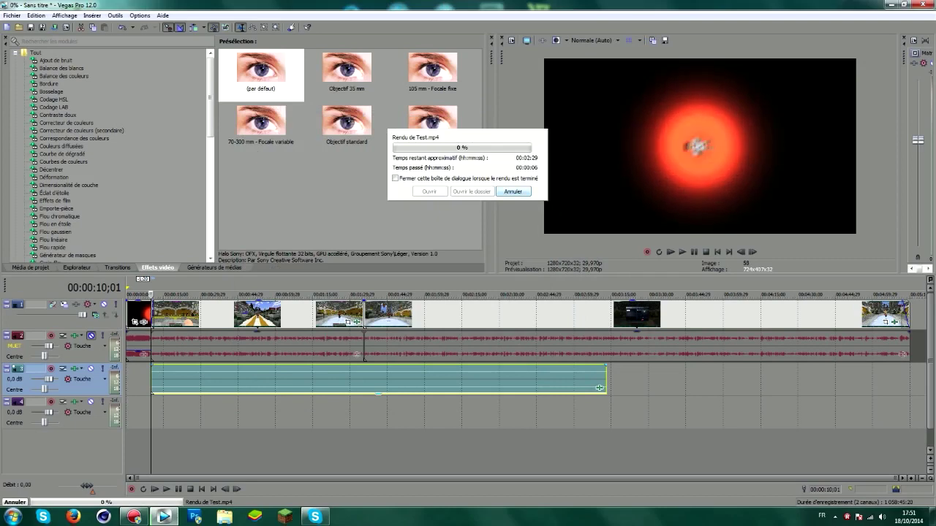
- Cancel the running Test.mp4 render
click(512, 191)
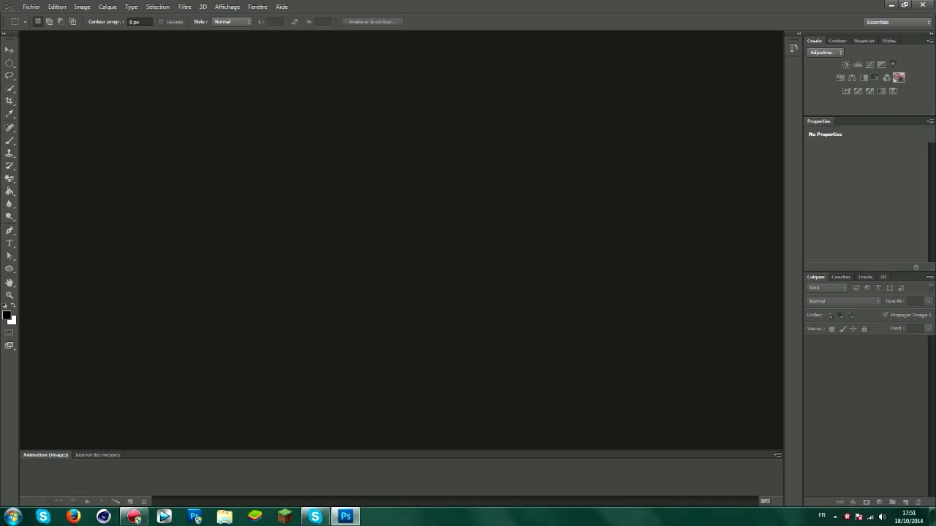
- Open the Descri coC description from the desktop in Notepad, read it, and close it
drag(519, 6, 482, 22)
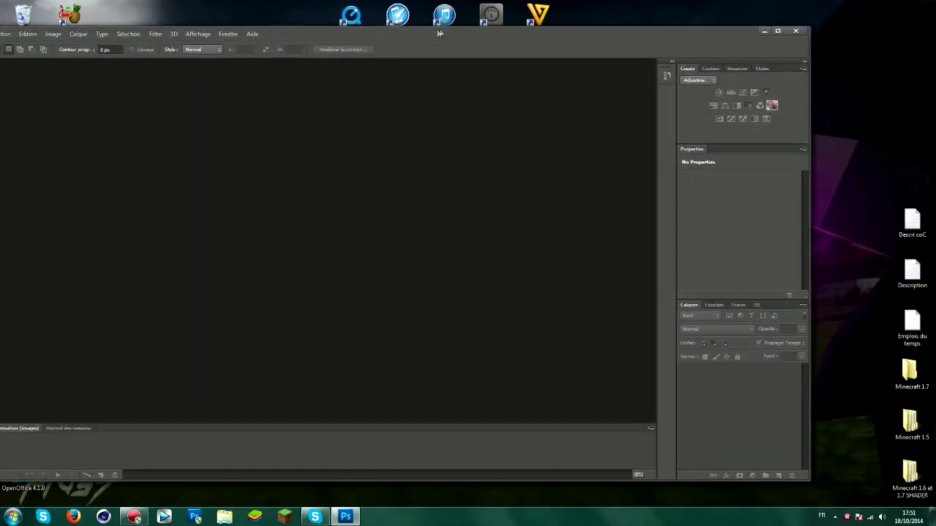
click(912, 220)
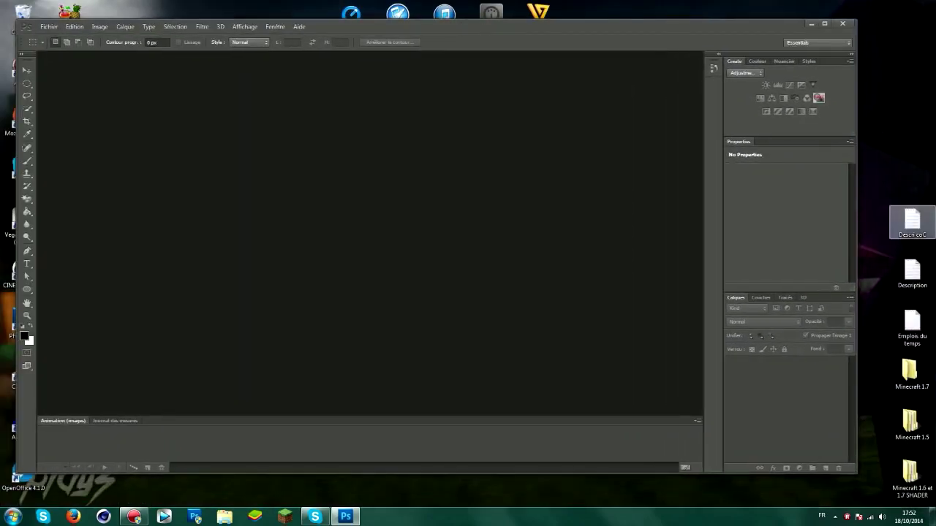
double_click(912, 221)
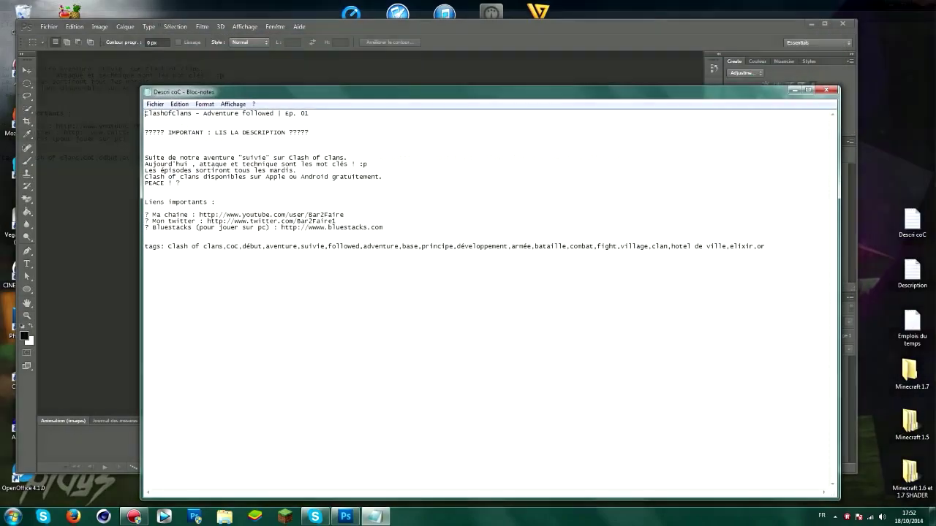
drag(468, 153, 468, 0)
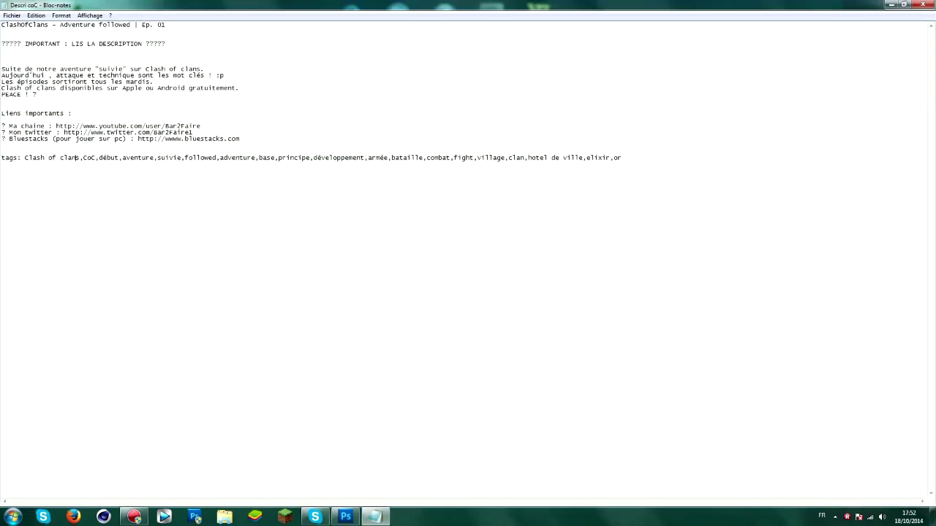
click(922, 5)
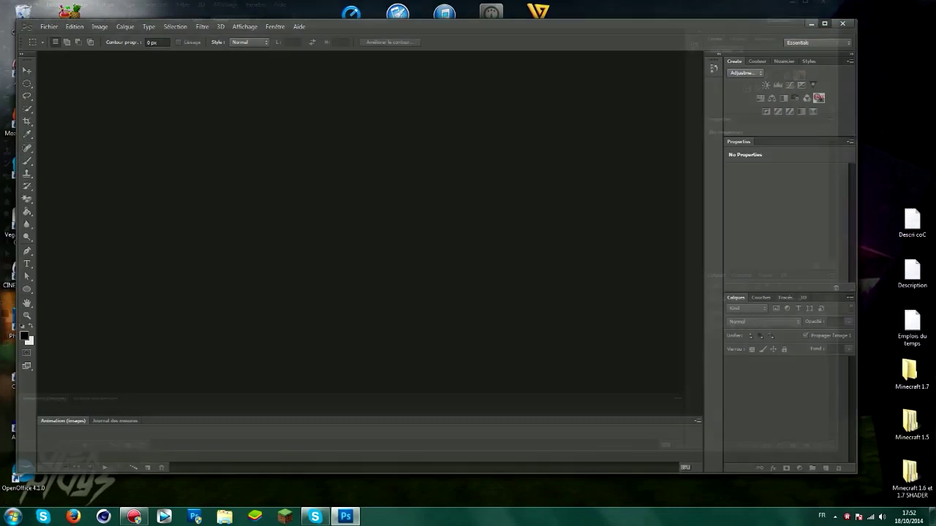
- Restore Photoshop to full screen and bring up the Fichier menu
click(825, 24)
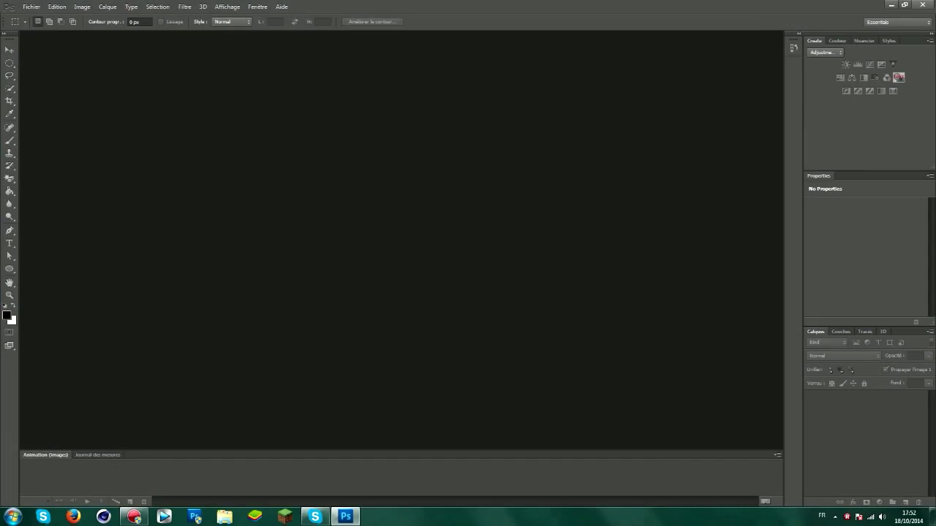
drag(830, 5, 732, 50)
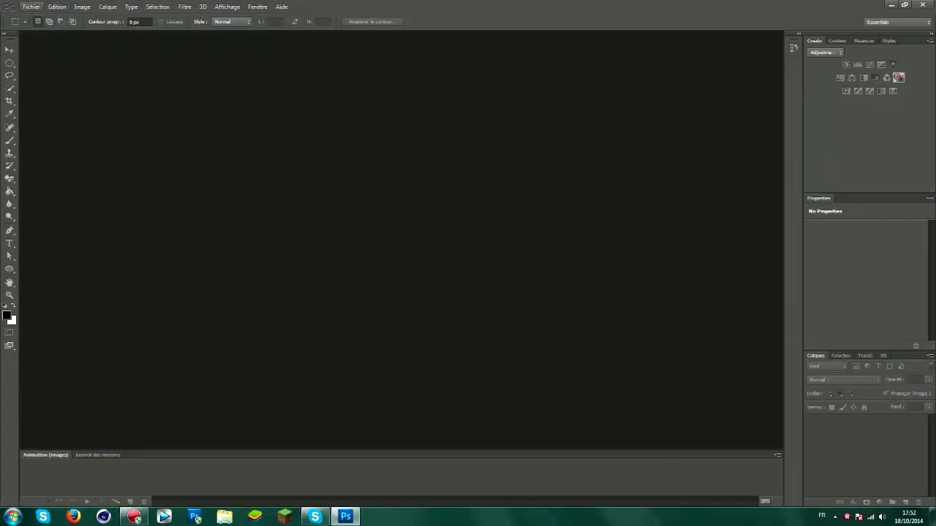
click(32, 7)
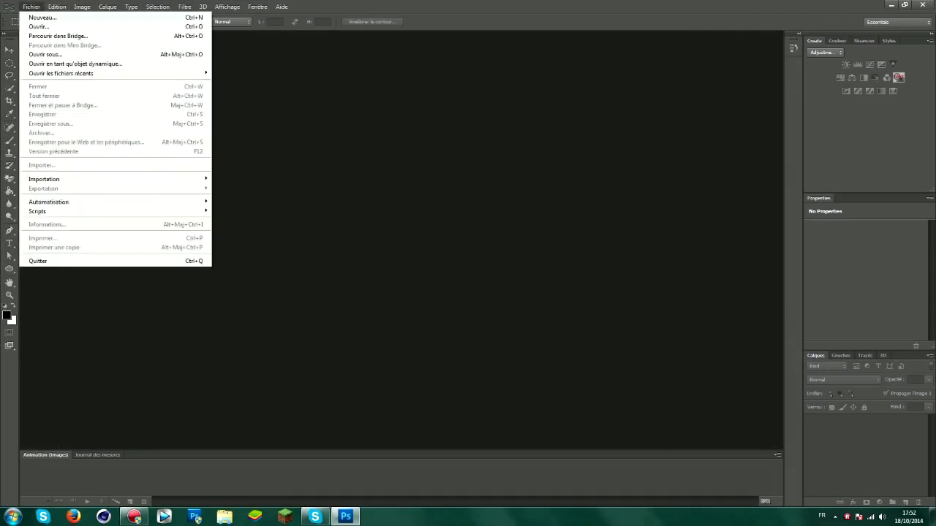
- Create a new 1600 × 900 px document with a transparent background, named 'Test tuto'
key(ctrl+n)
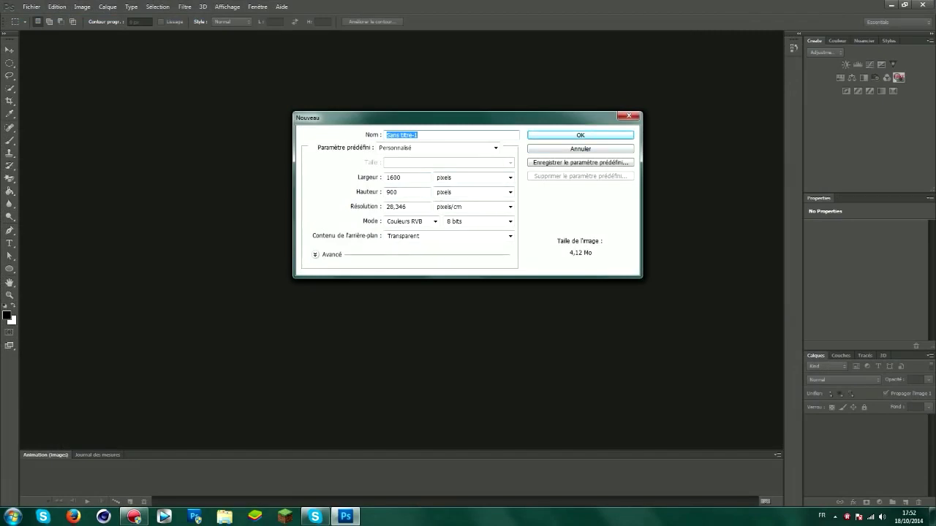
text(Test tuto)
key(Return)
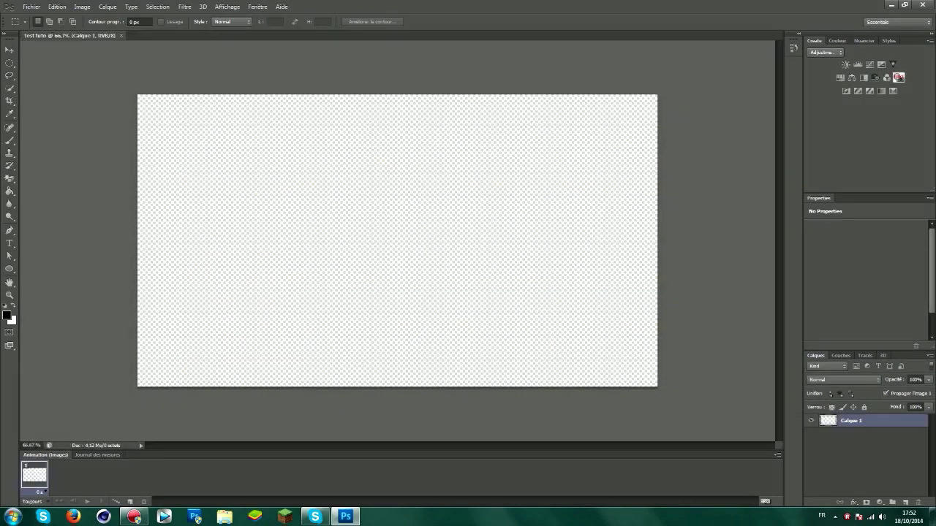
scroll(397, 240, up, 1)
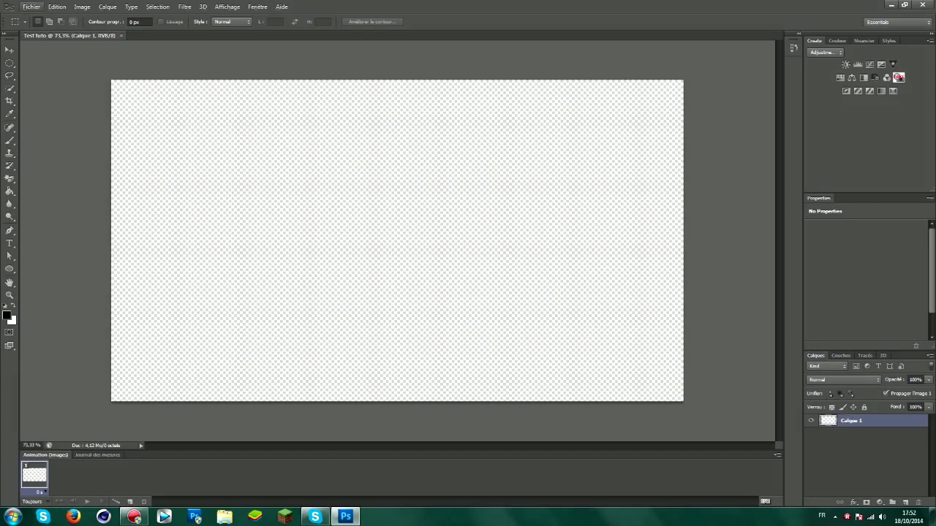
key(alt+f)
key(Escape)
key(Escape)
key(alt+f)
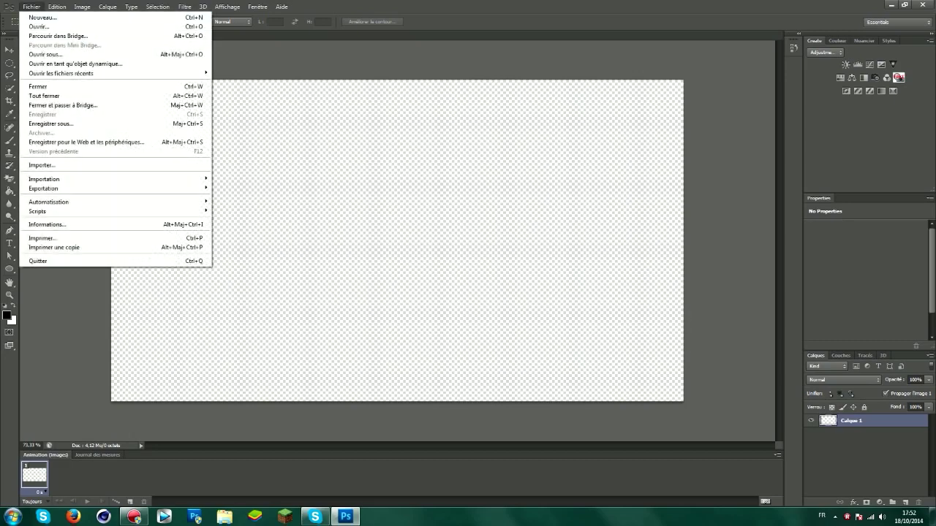
- Import the Minia Debut image from Mes documents > Tuto onto the canvas
click(42, 165)
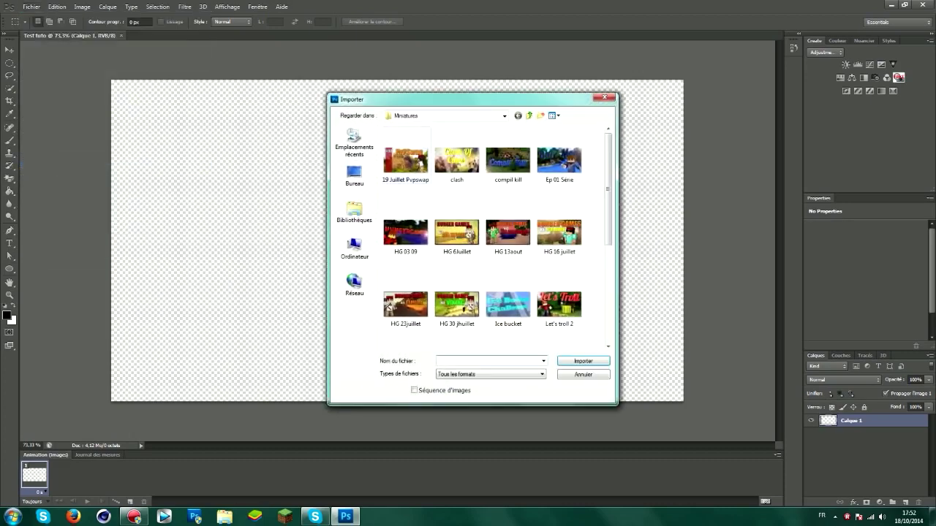
click(528, 115)
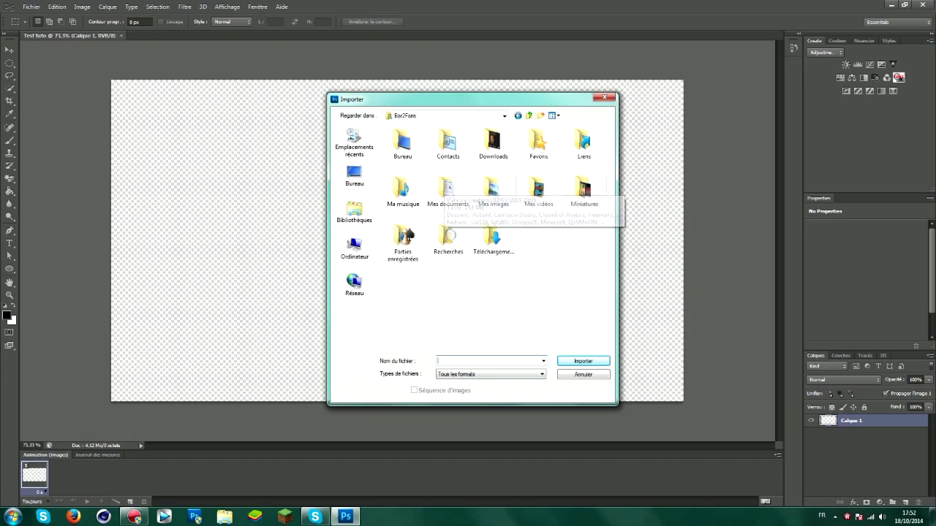
double_click(448, 187)
double_click(456, 300)
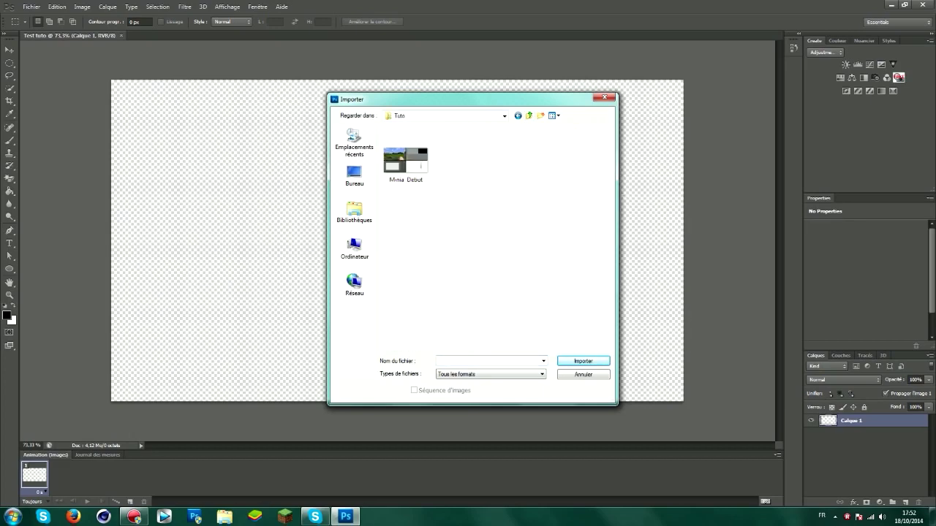
click(406, 155)
double_click(405, 155)
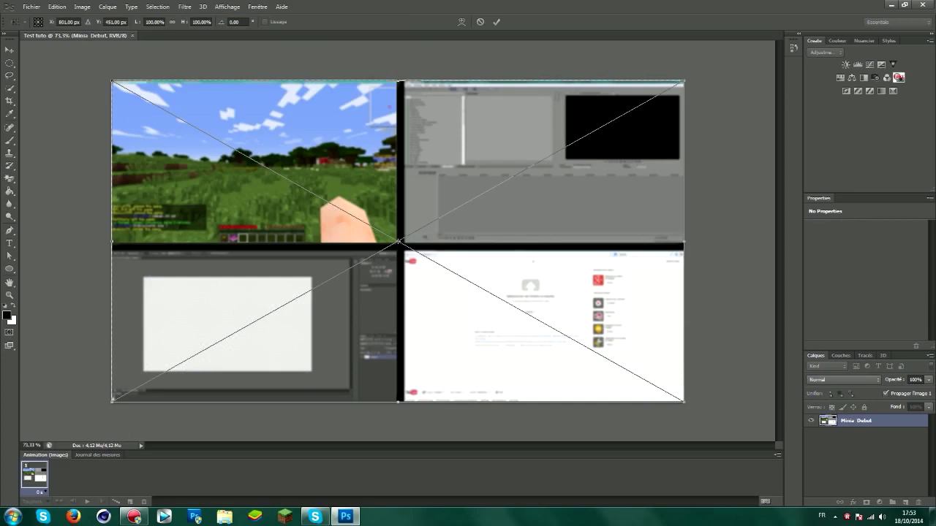
- Enlarge the placed Minia Debut image slightly to cover the canvas edges and commit it
drag(112, 81, 108, 78)
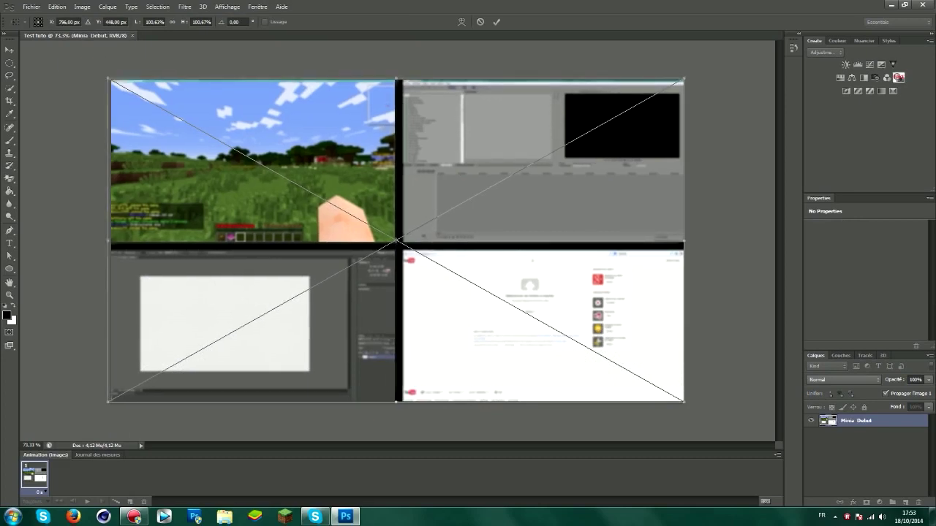
key(Return)
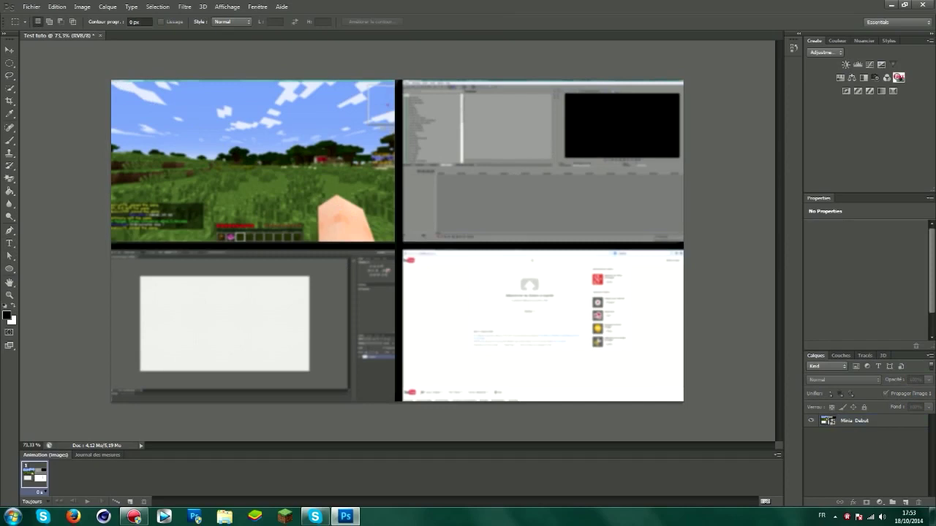
click(854, 421)
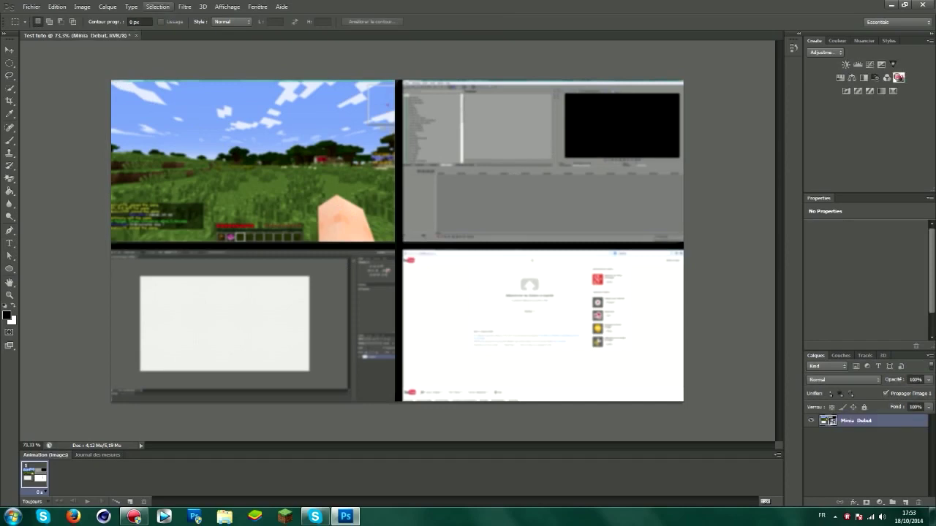
- Apply a Halo lens flare at 107% brightness, 50-300 mm lens, over the top-right screenshot
click(184, 7)
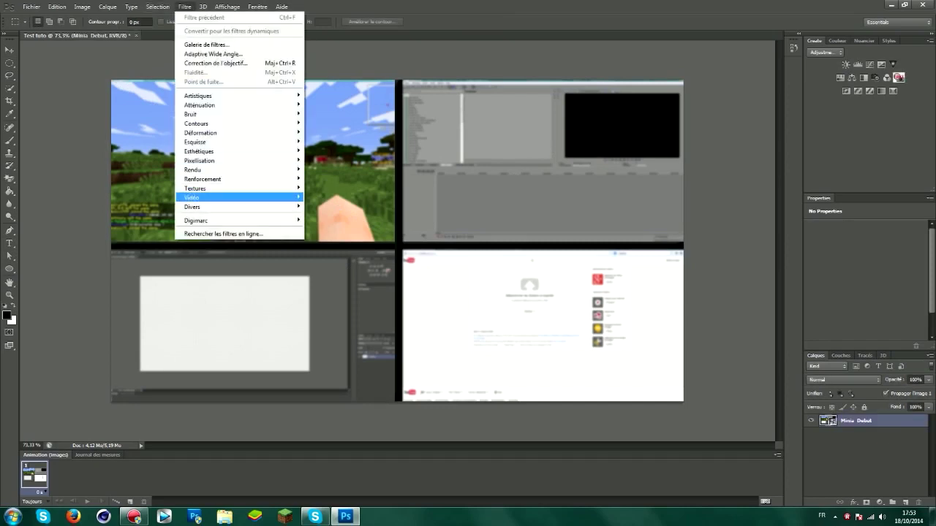
mouse_move(241, 169)
click(322, 188)
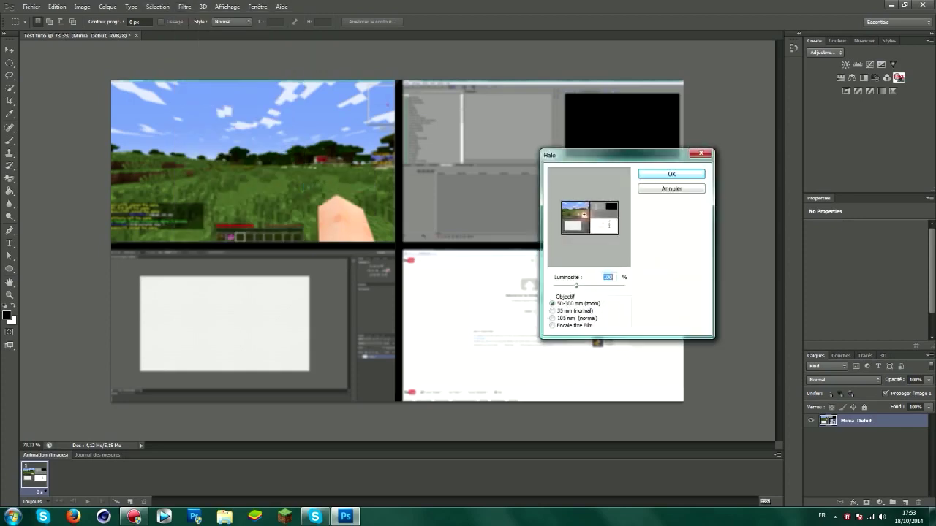
click(612, 207)
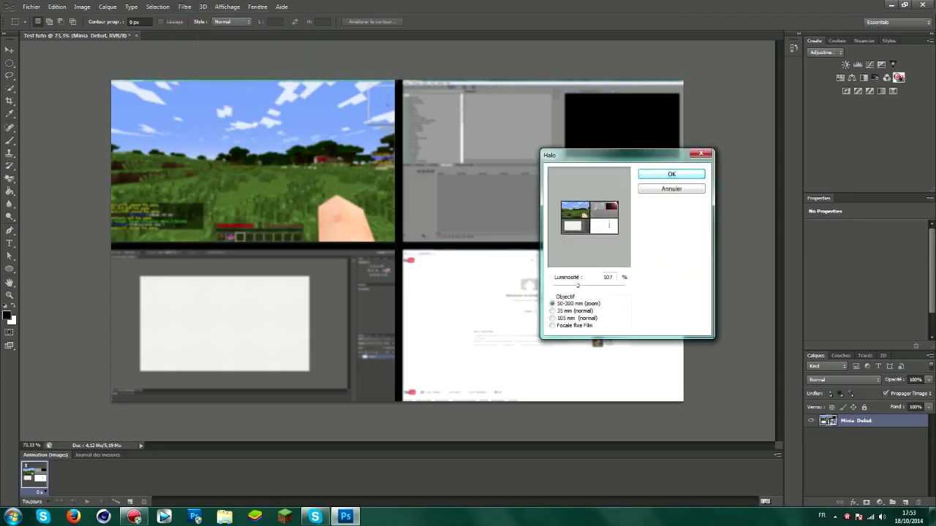
click(671, 174)
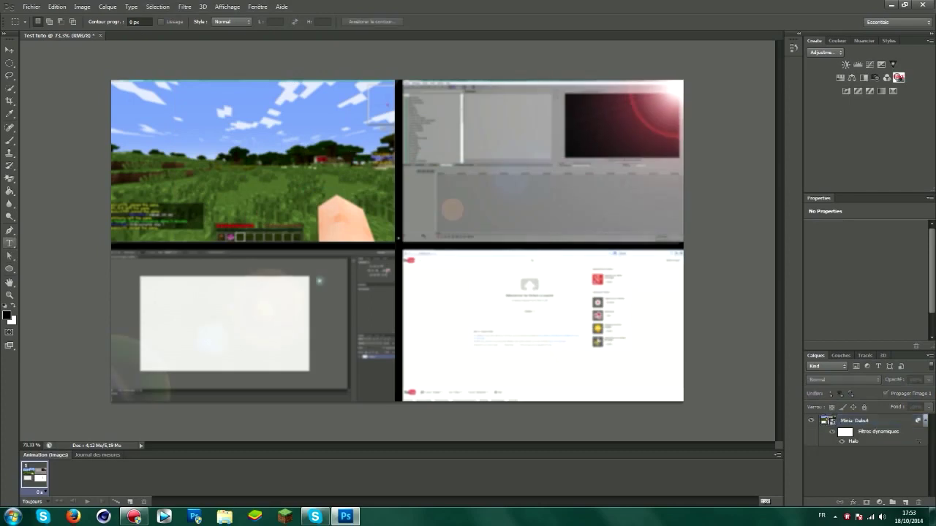
- Add the red Impact title 'Comment faire sa vidéo' and move it into the grid's lower half
key(t)
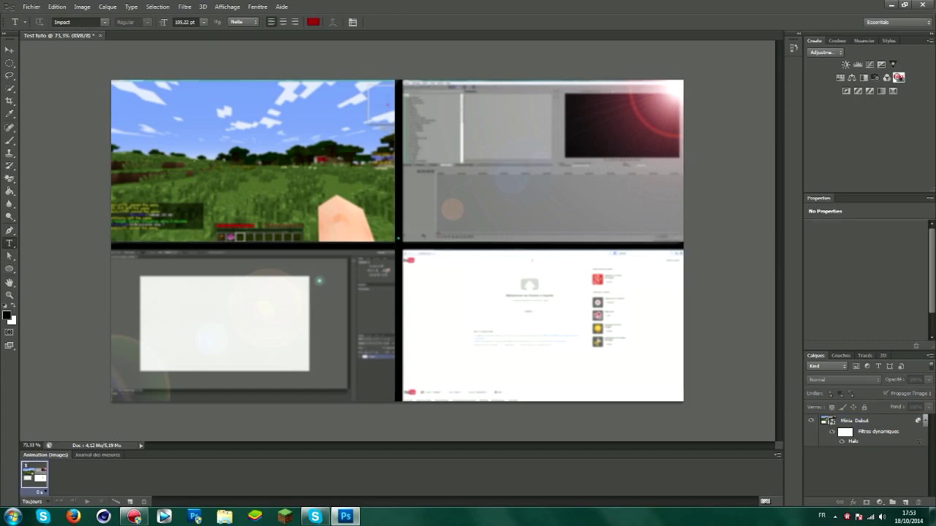
drag(194, 157, 626, 279)
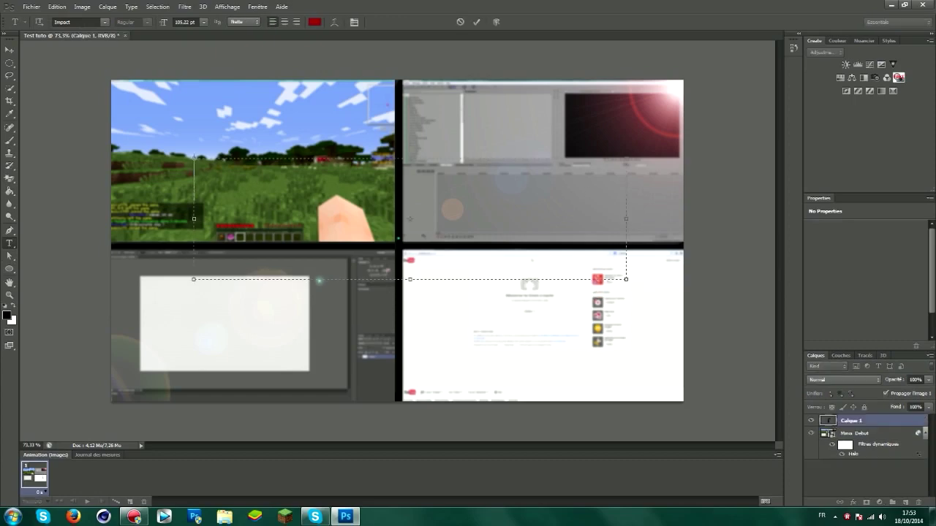
text(Comm)
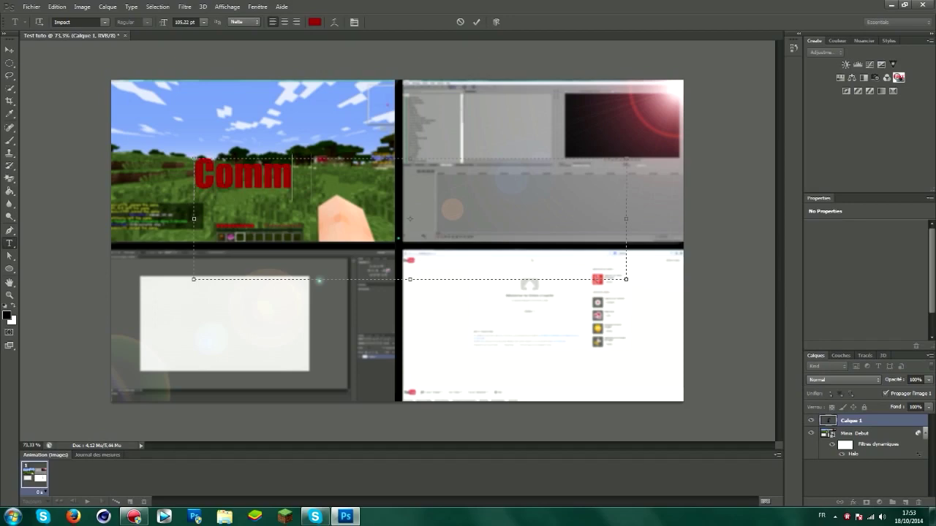
text(ent)
key(BackSpace)
key(BackSpace)
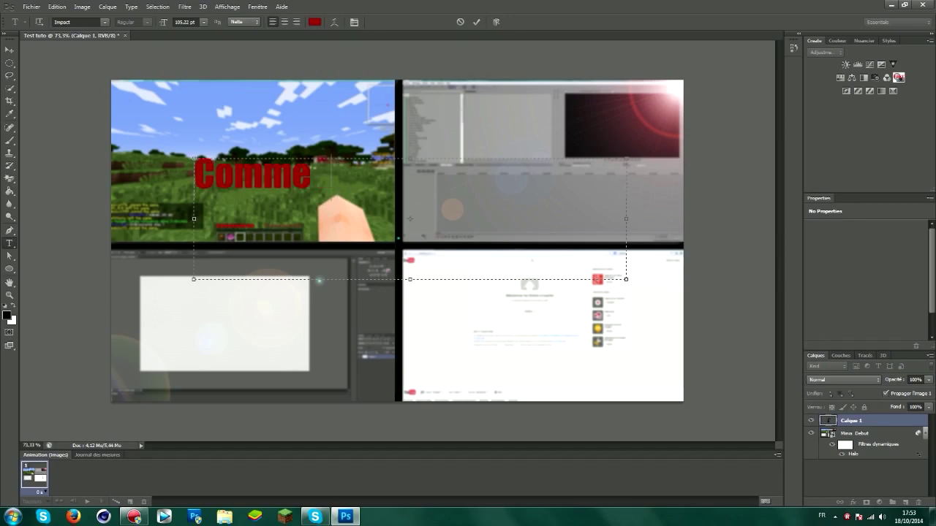
text(nt faire sa )
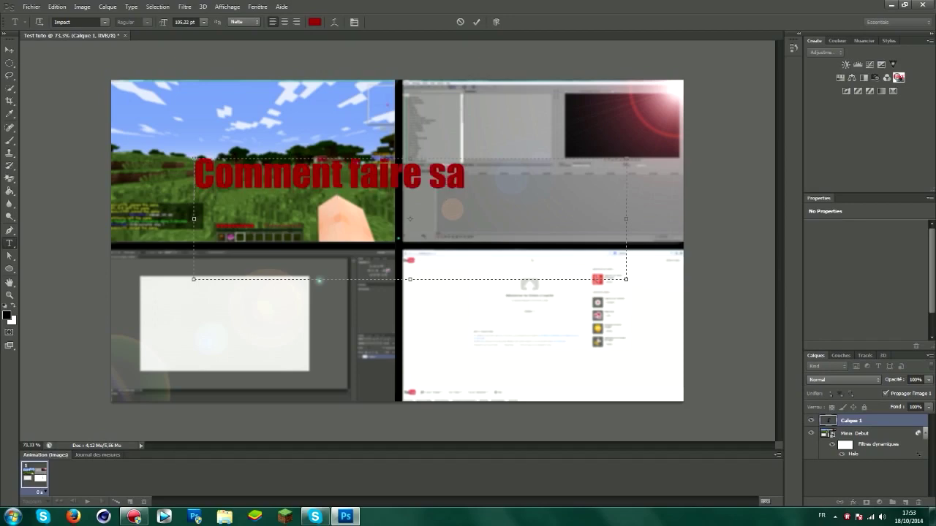
text(vidéo)
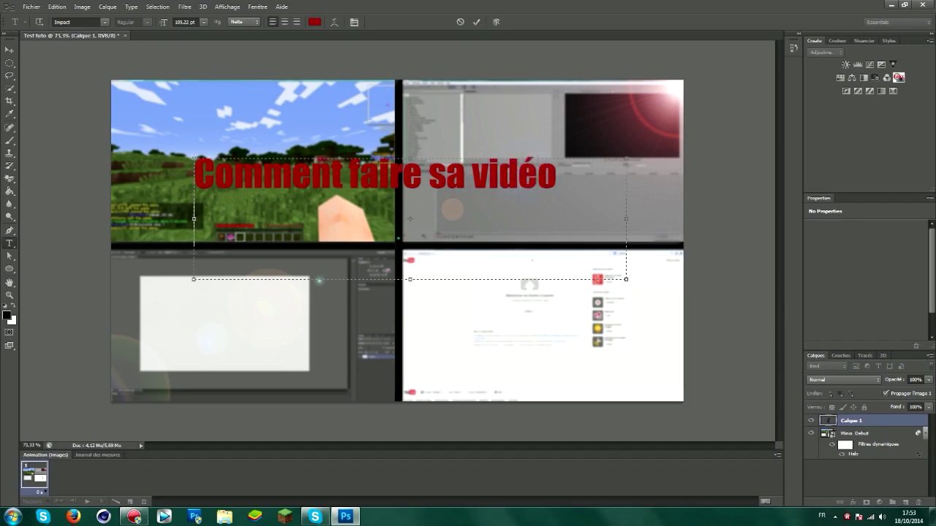
click(9, 49)
drag(397, 188, 423, 133)
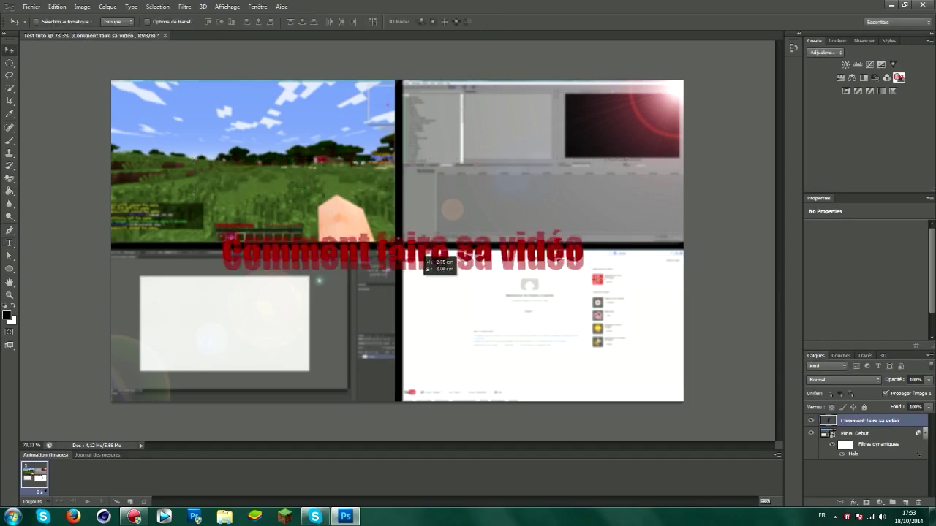
drag(423, 133, 416, 368)
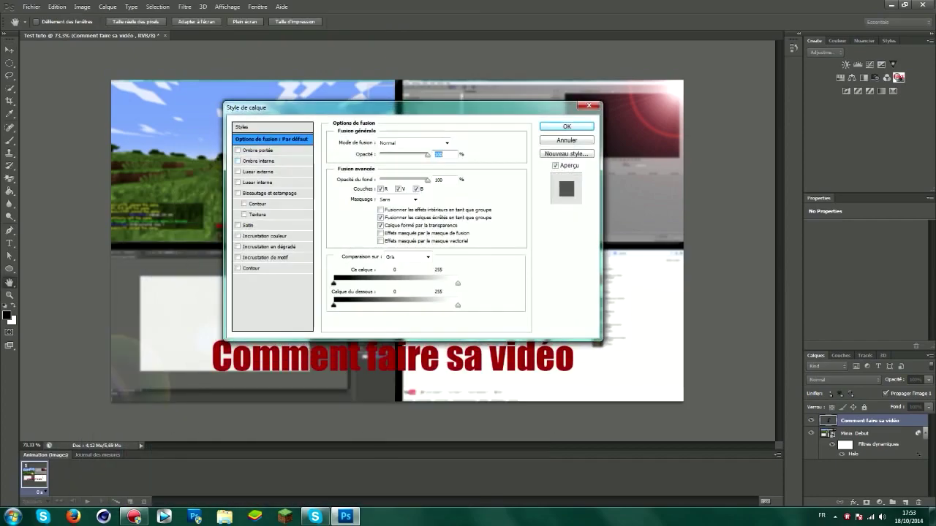
- Give the title a drop shadow and a bevel and emboss with depth 52, size 9, soften 11
click(237, 150)
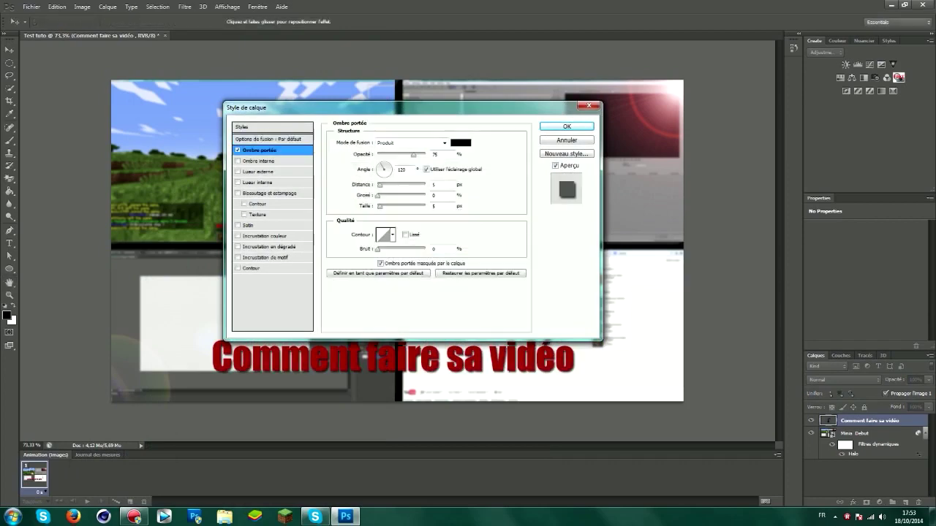
click(434, 154)
click(267, 193)
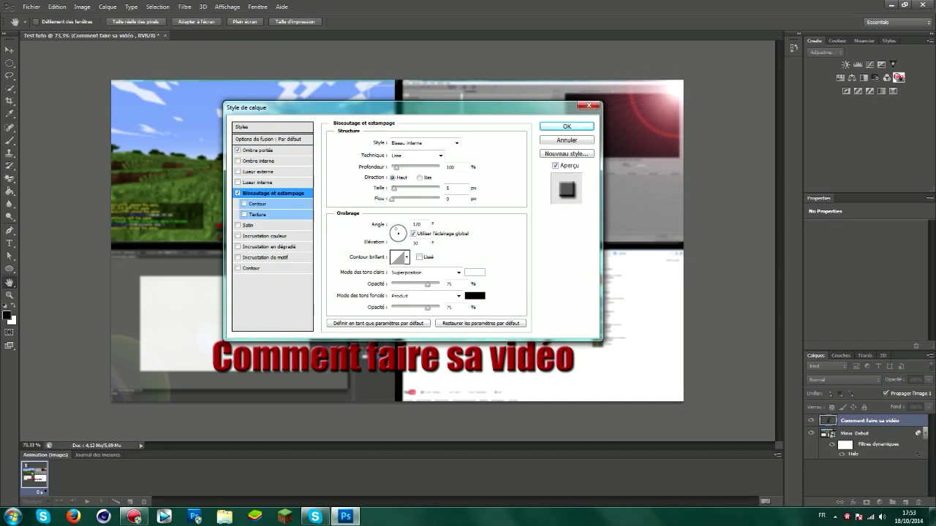
click(449, 167)
key(Up)
key(Up)
key(Up)
drag(329, 108, 349, 76)
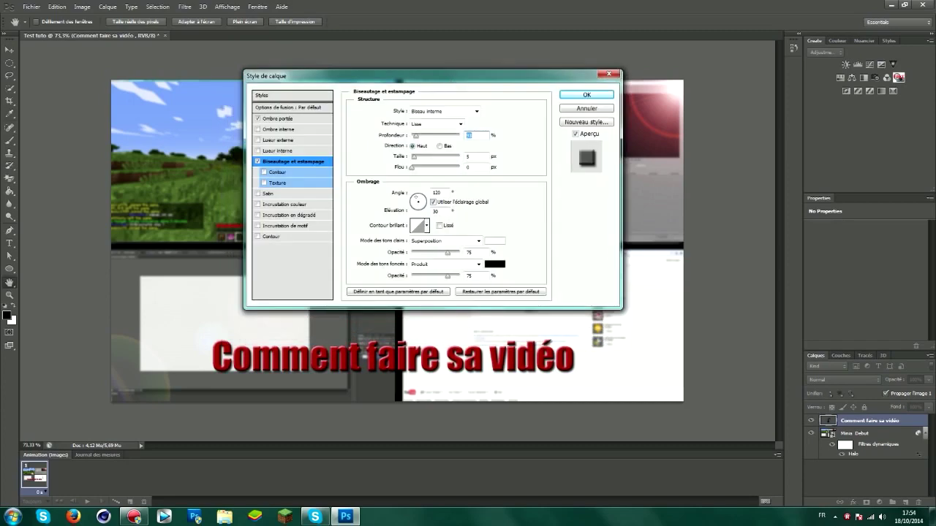
key(Up)
key(Up)
key(Up)
key(Up)
key(Up)
key(Up)
key(Up)
key(Up)
key(Up)
key(shift+Up)
key(shift+Up)
key(shift+Up)
text(1)
key(Up)
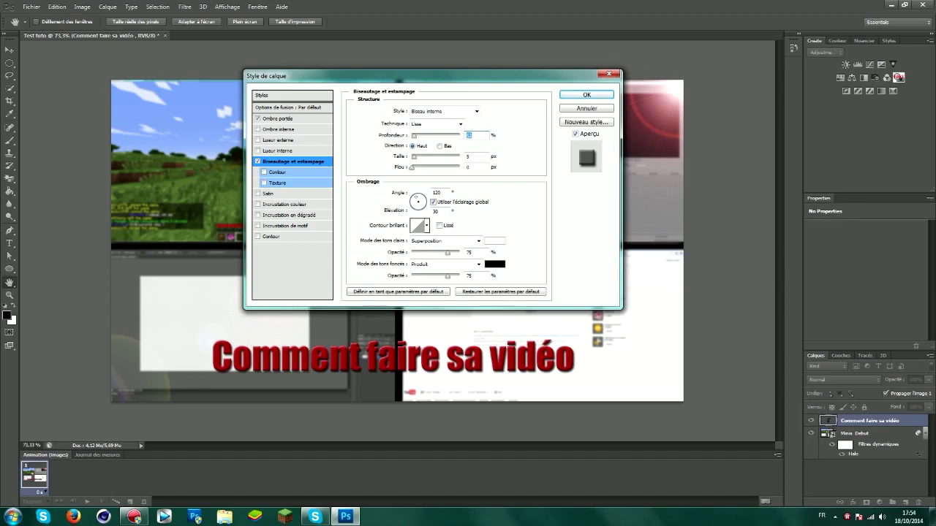
click(468, 156)
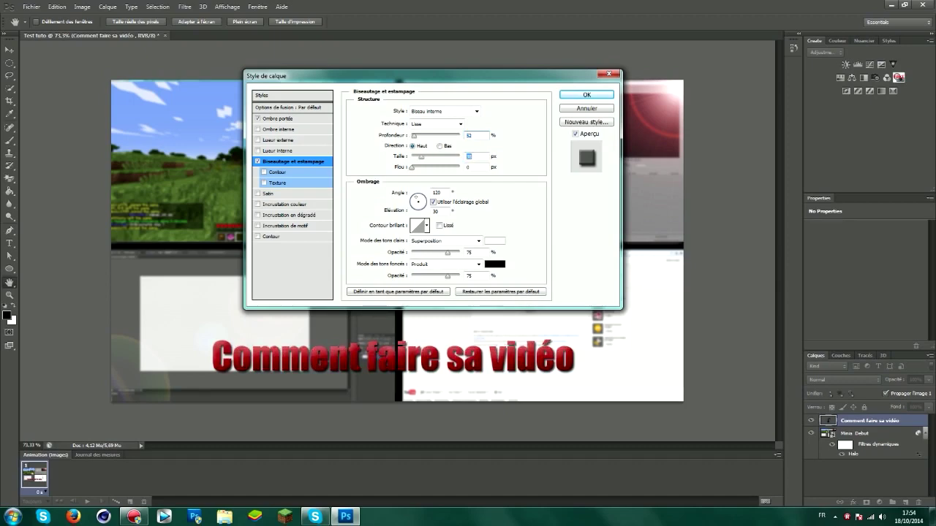
key(Up)
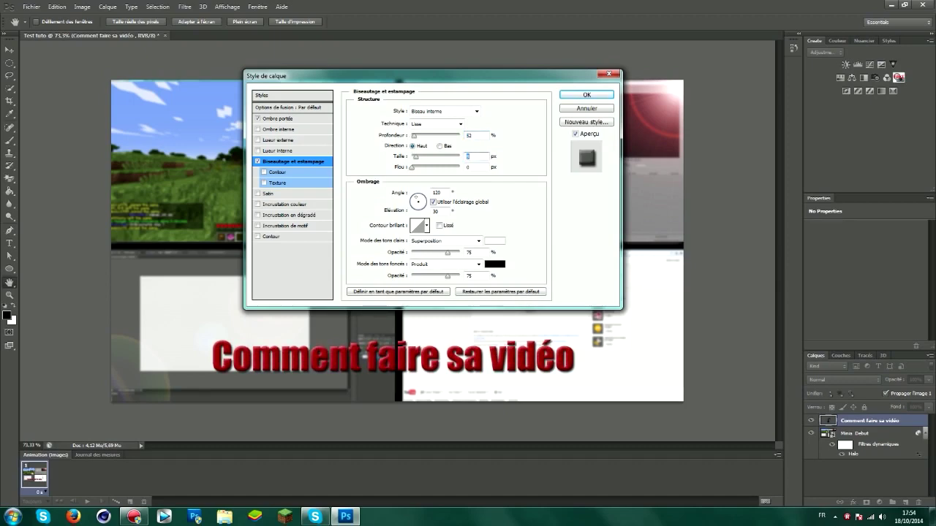
drag(412, 167, 450, 168)
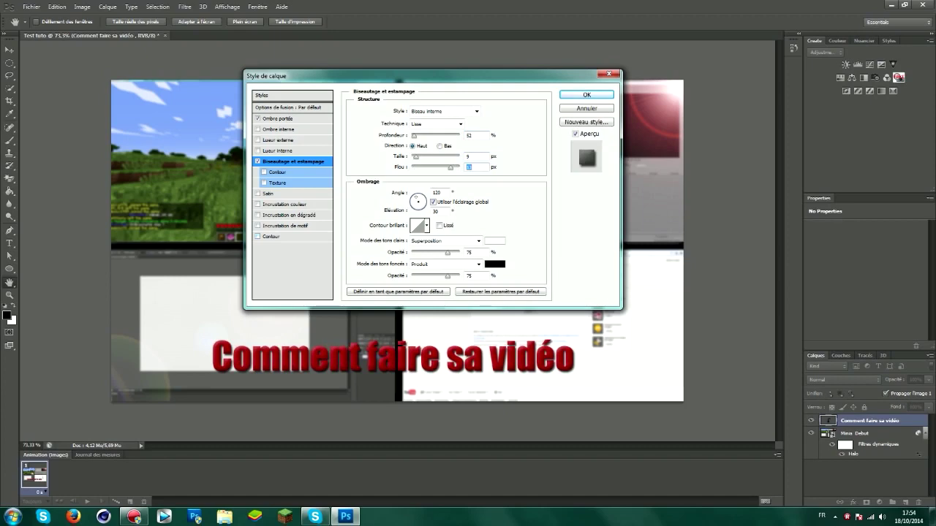
- Add a 1 px black outline stroke around the title letters
click(274, 236)
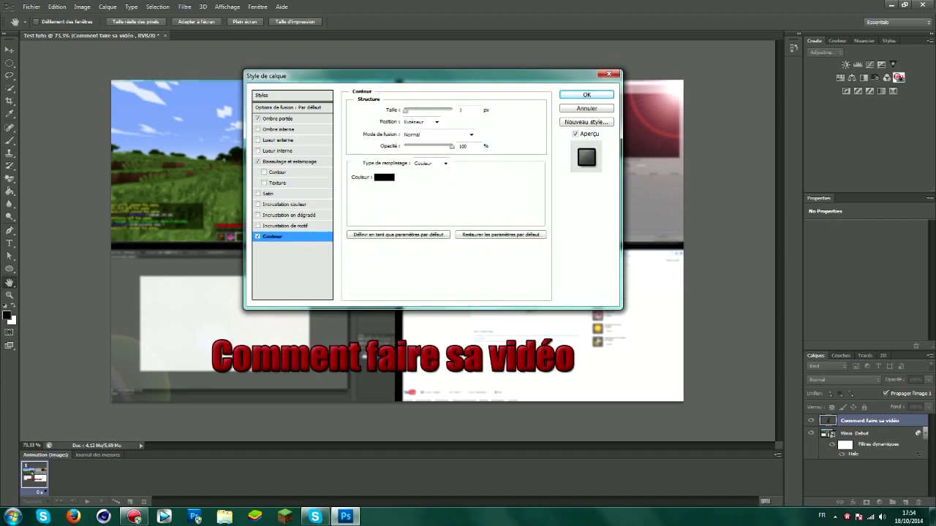
click(468, 109)
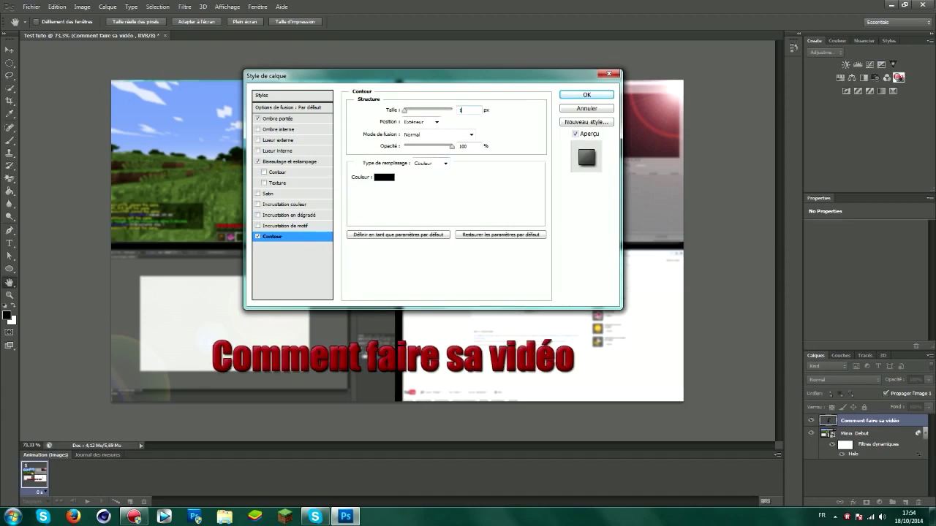
click(384, 177)
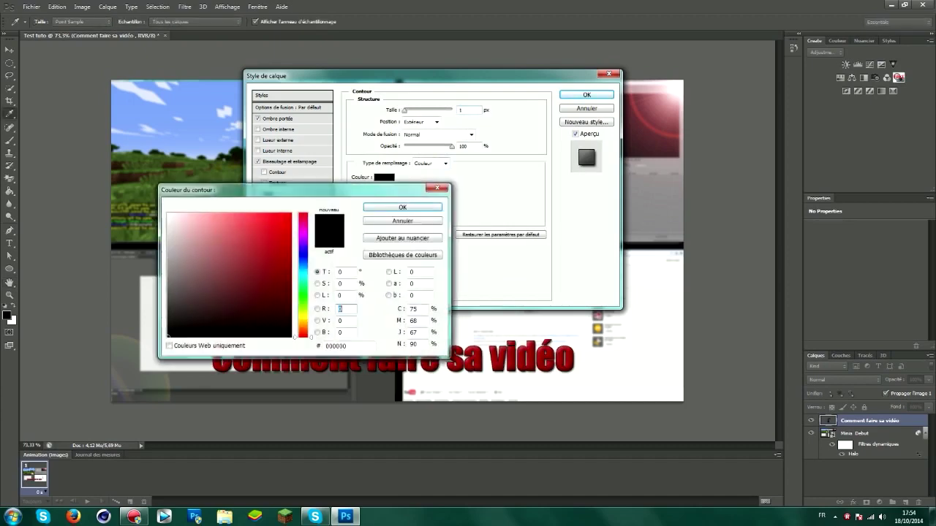
click(169, 215)
key(Return)
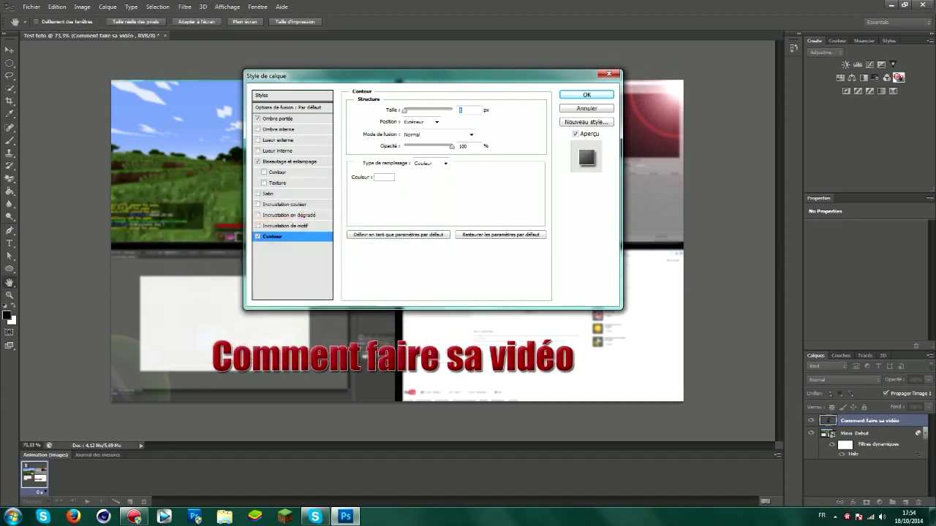
click(384, 177)
click(168, 337)
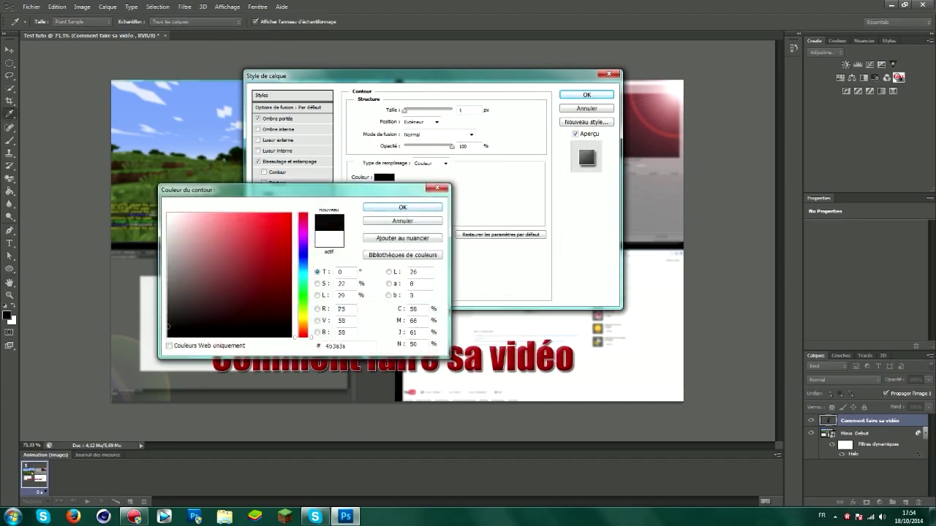
key(Return)
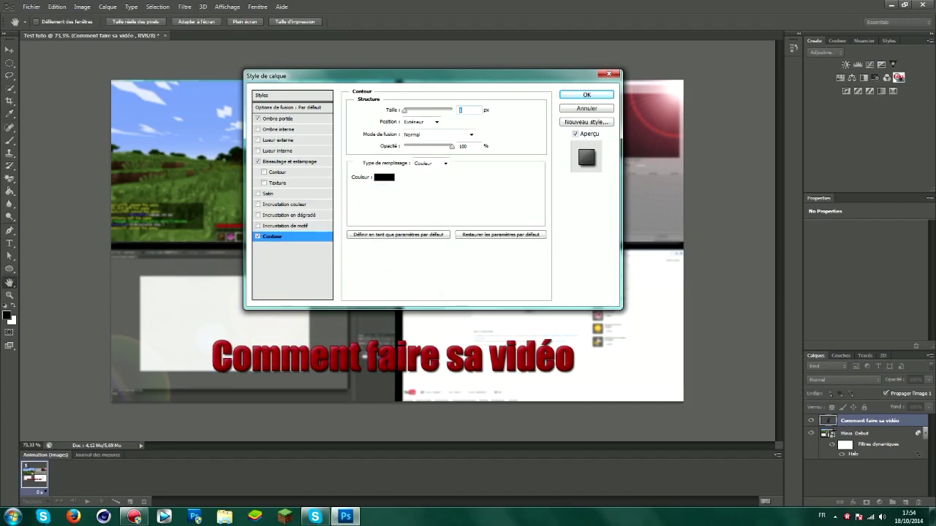
- Add a gradient overlay to the title running from orange to yellow
click(257, 215)
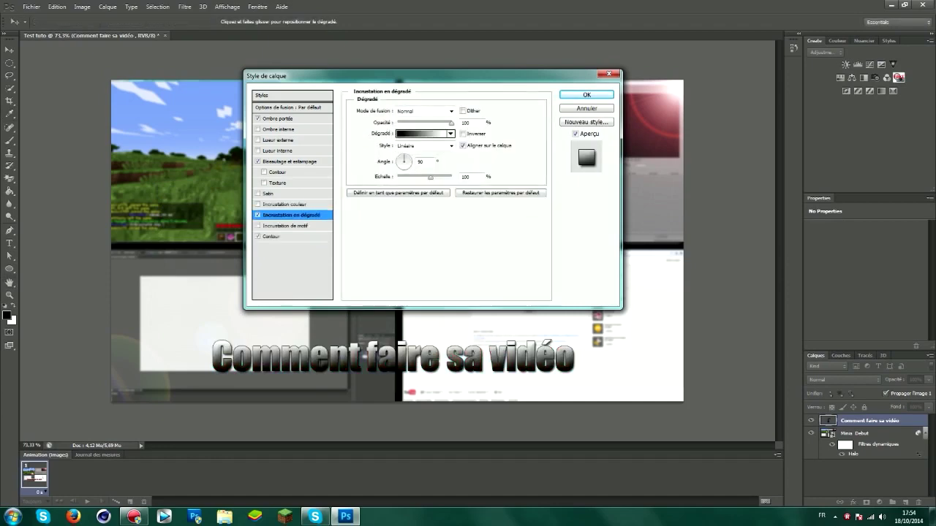
click(423, 133)
double_click(166, 299)
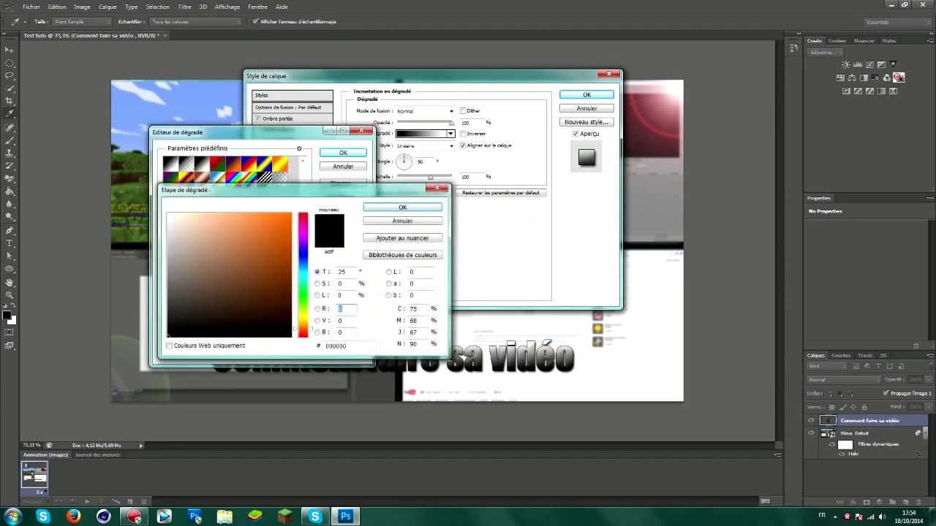
click(288, 216)
click(402, 207)
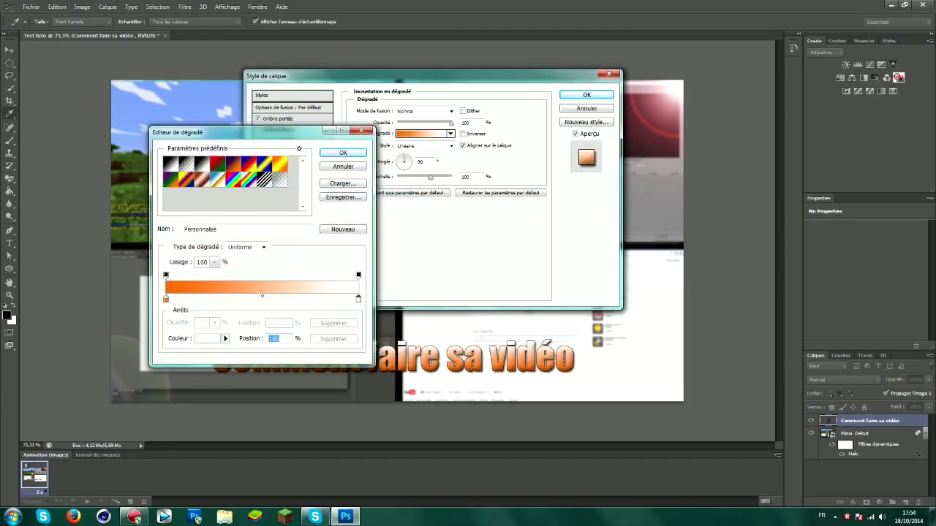
double_click(358, 300)
mouse_move(302, 318)
mouse_down()
mouse_move(302, 334)
mouse_move(302, 318)
mouse_up()
drag(280, 284, 290, 214)
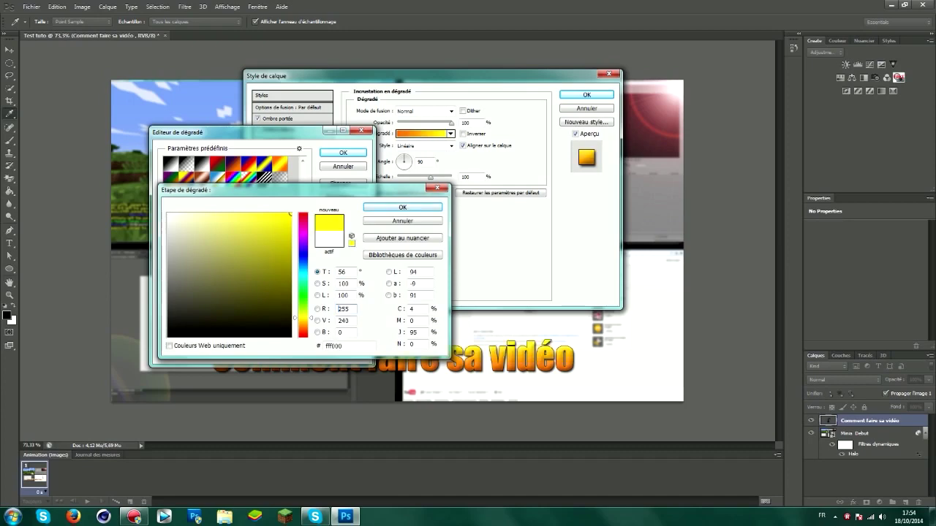
click(402, 208)
key(Return)
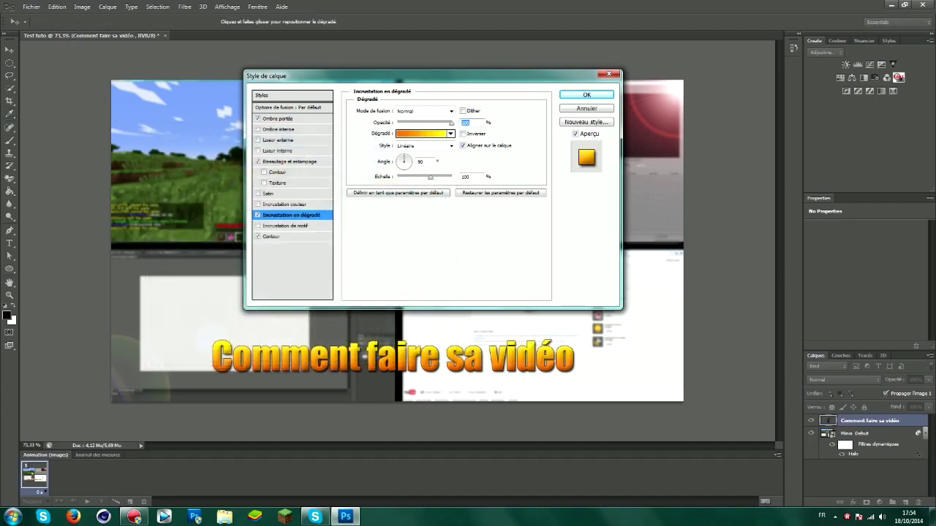
- Set the gradient overlay scale to 150% and opacity to about 90%, then confirm
click(465, 176)
key(shift+Up)
key(shift+Up)
key(shift+Up)
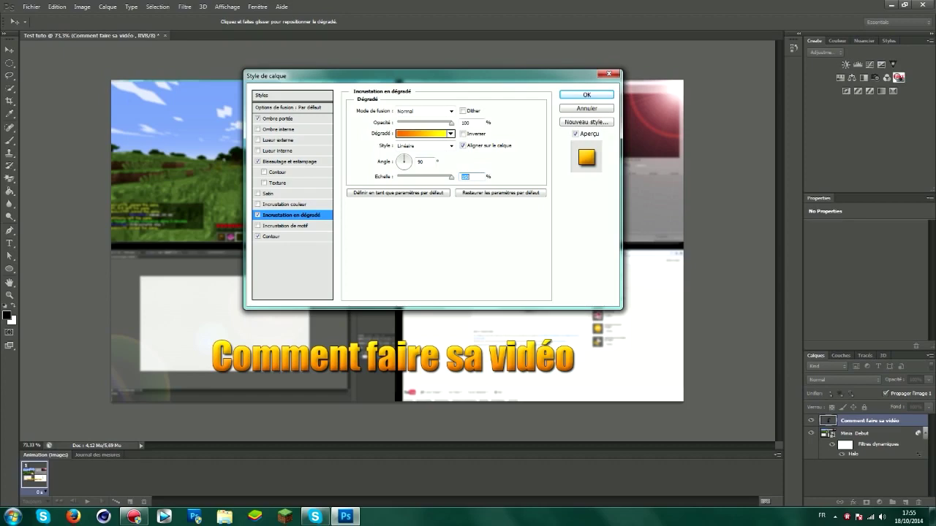
click(468, 122)
key(shift+Down)
key(shift+Down)
key(shift+Down)
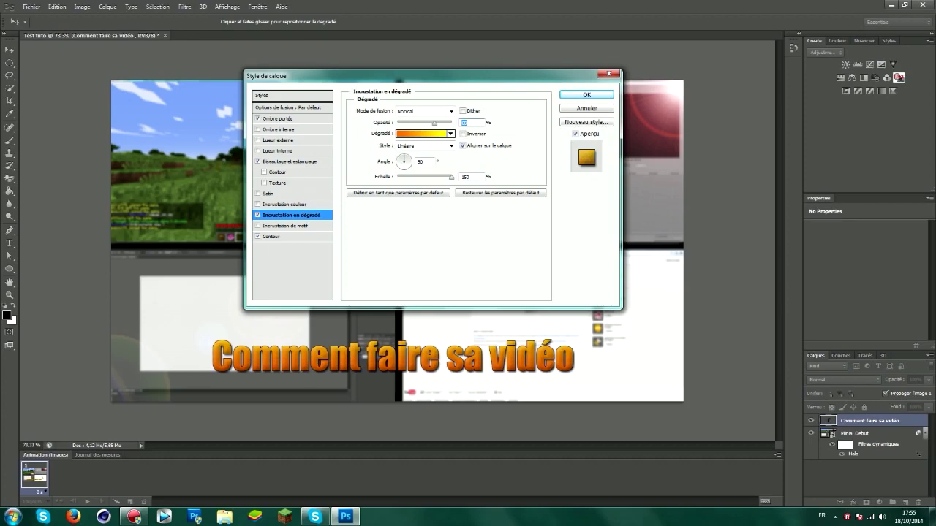
key(shift+Down)
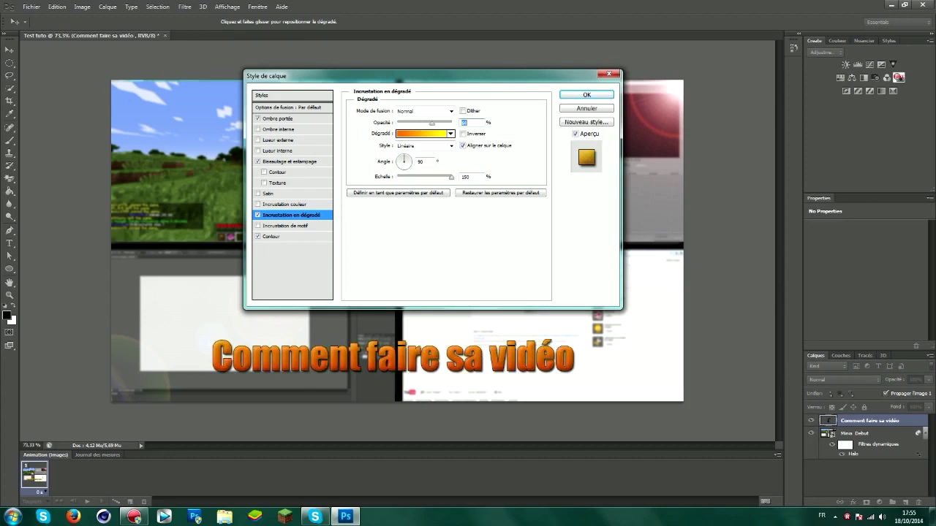
key(shift+Up)
key(shift+Up)
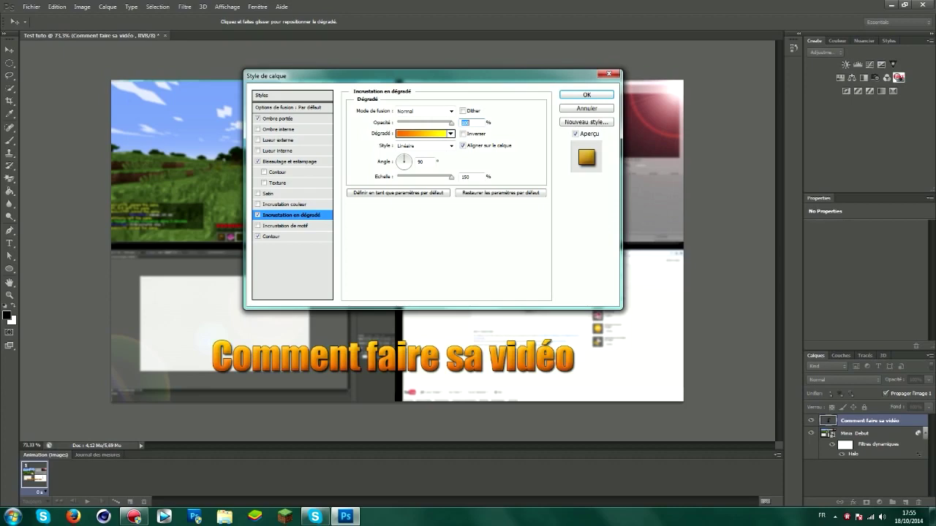
key(shift+Down)
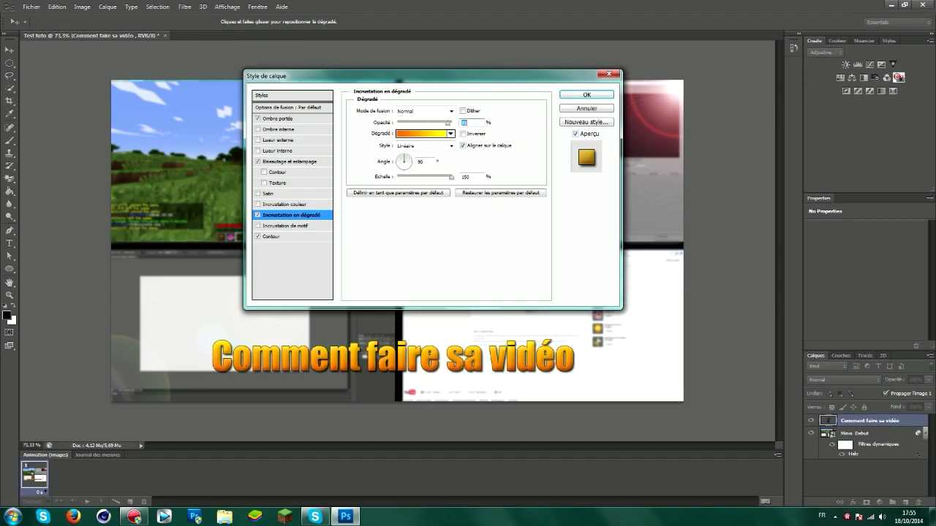
key(shift+Down)
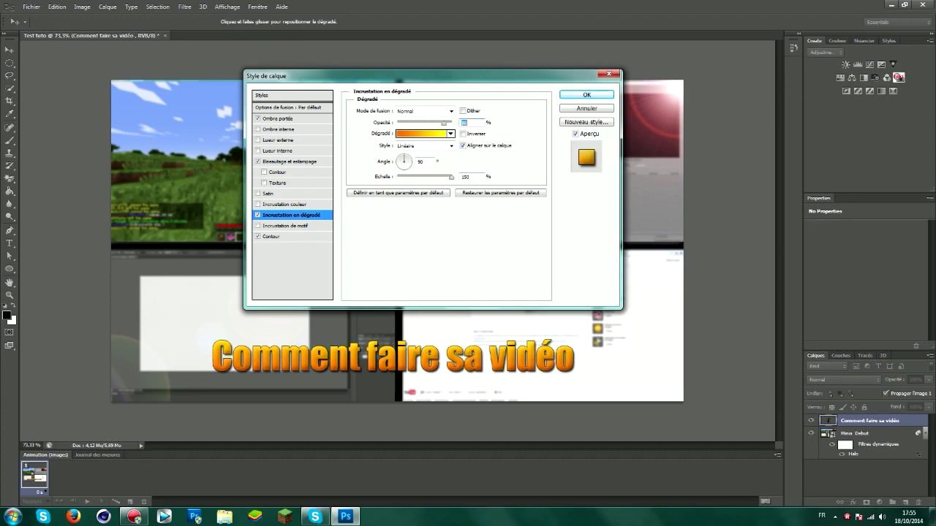
key(Return)
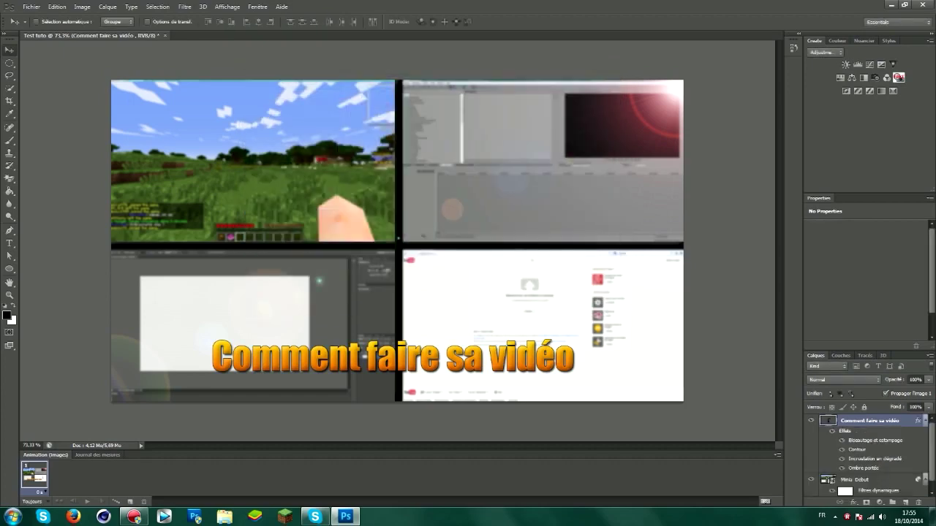
- Move the title up across the top screenshots and stretch it larger with Free Transform
drag(448, 355, 459, 136)
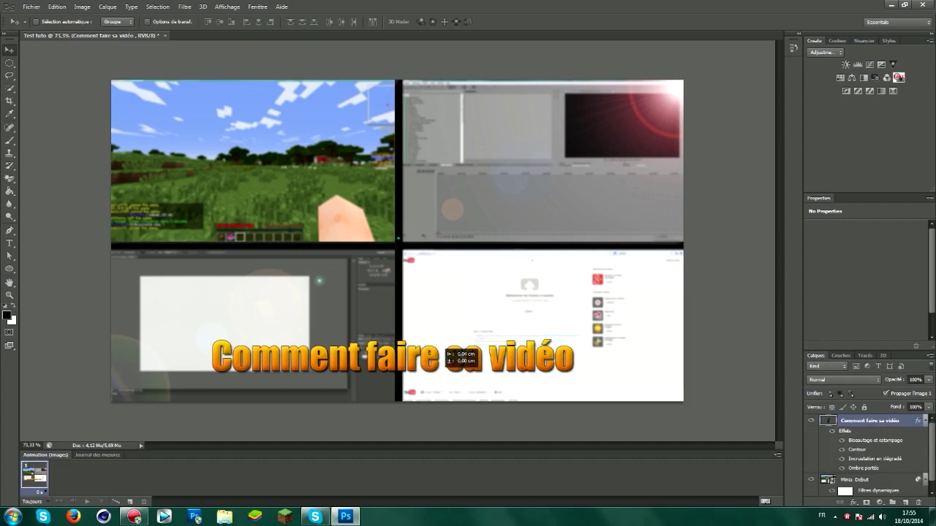
drag(454, 136, 475, 181)
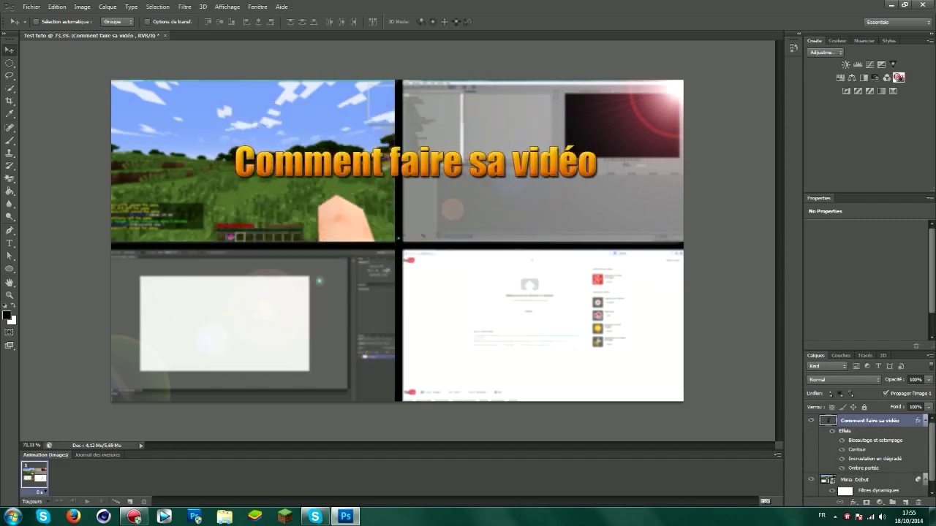
key(ctrl+t)
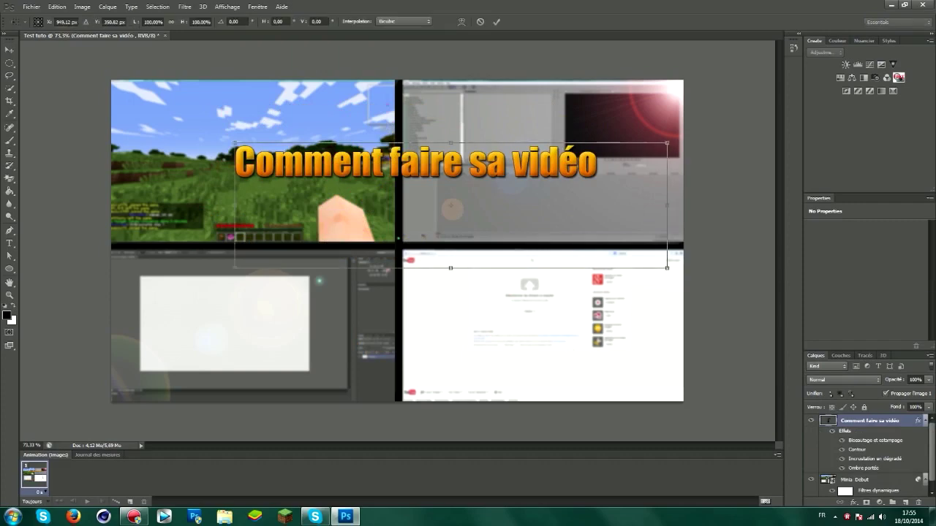
drag(234, 267, 229, 269)
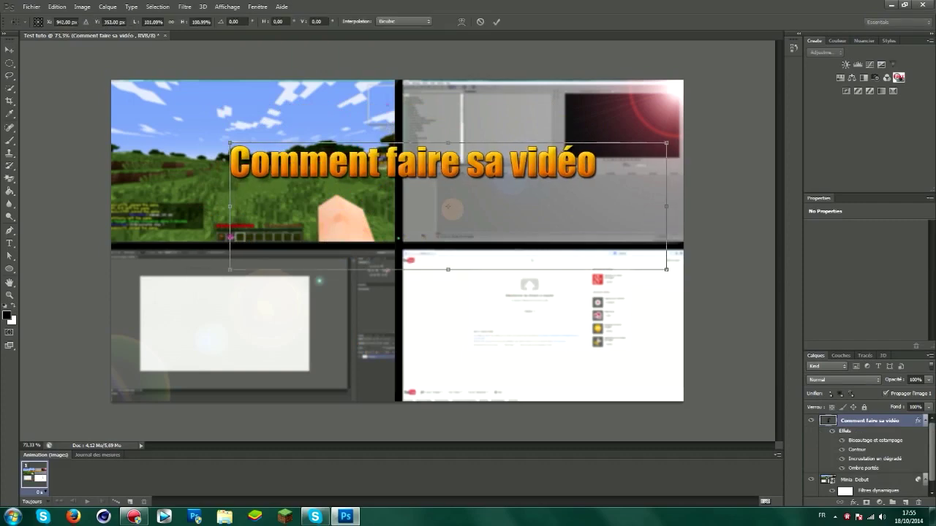
mouse_move(230, 269)
mouse_down()
mouse_move(144, 293)
mouse_move(367, 229)
mouse_up()
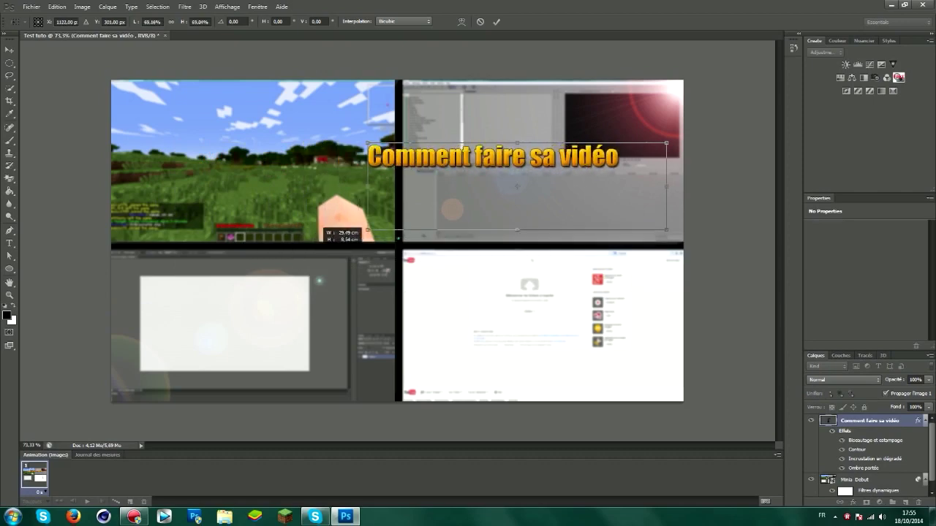
mouse_move(367, 229)
mouse_down()
mouse_move(146, 292)
mouse_move(321, 252)
mouse_move(332, 263)
mouse_move(206, 276)
mouse_move(199, 271)
mouse_move(244, 223)
mouse_move(184, 212)
mouse_move(160, 291)
mouse_move(212, 377)
mouse_move(390, 376)
mouse_move(473, 286)
mouse_move(401, 142)
mouse_move(231, 132)
mouse_move(150, 196)
mouse_move(148, 400)
mouse_move(186, 450)
mouse_move(208, 468)
mouse_move(216, 460)
mouse_up()
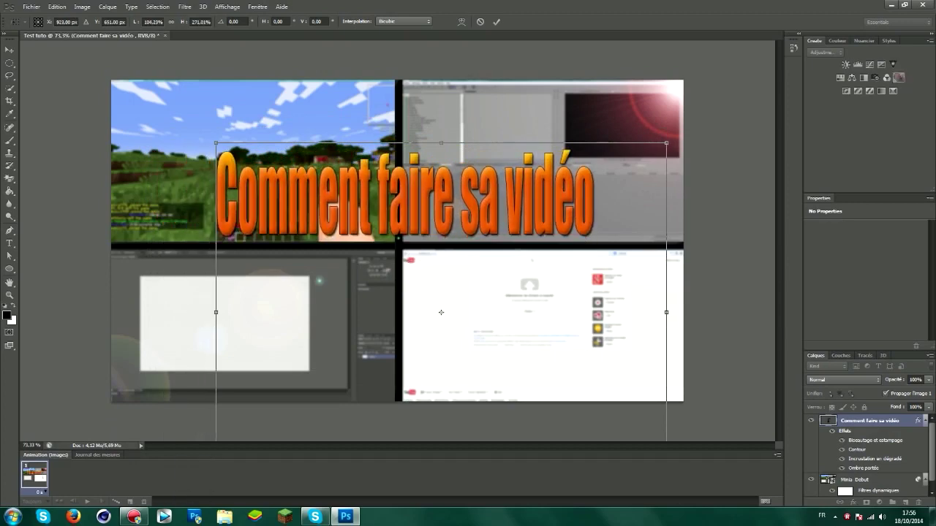
key(Return)
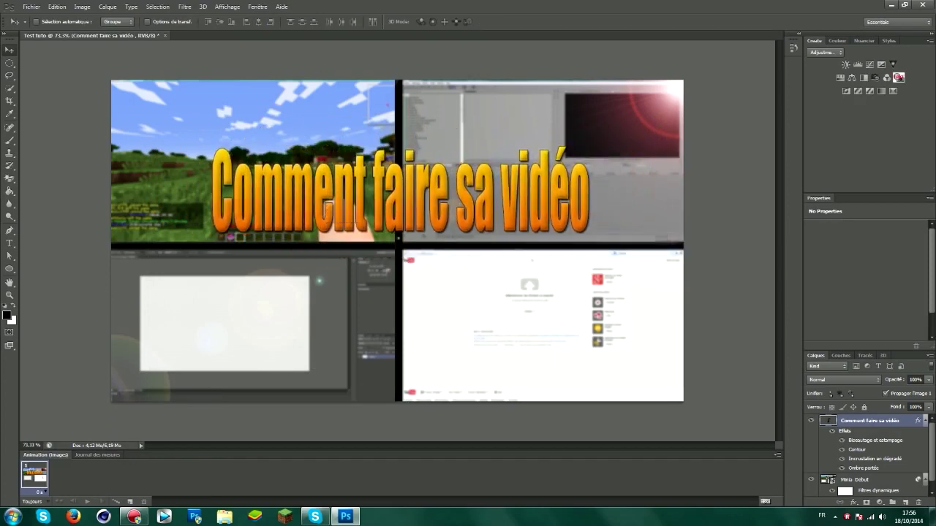
- Nudge the title with Shift+arrow keys, then step back through the resize and moves
key(shift+Right)
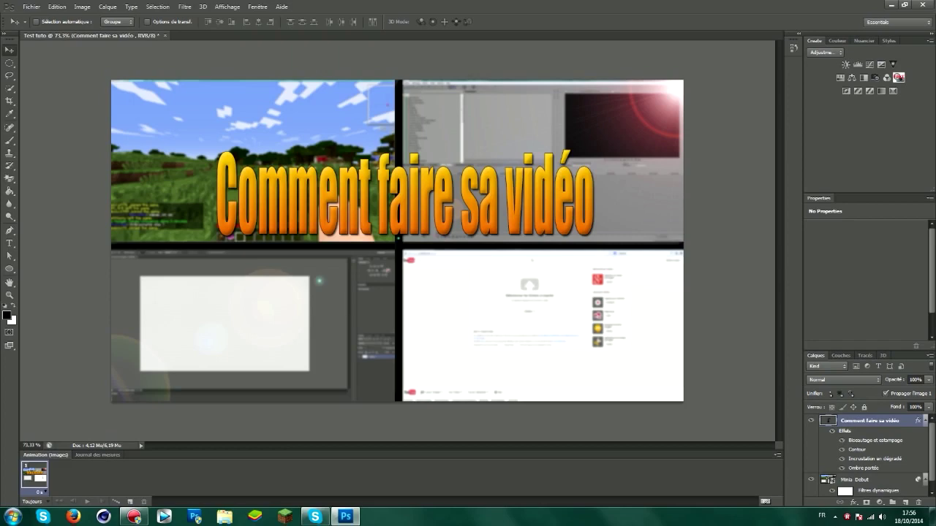
key(shift+Left)
key(shift+Up)
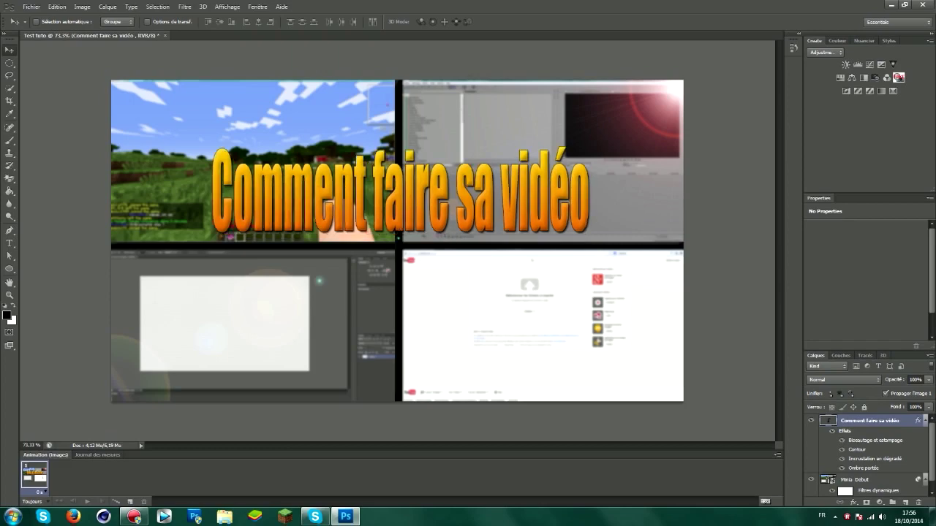
key(shift+Right)
key(shift+Down)
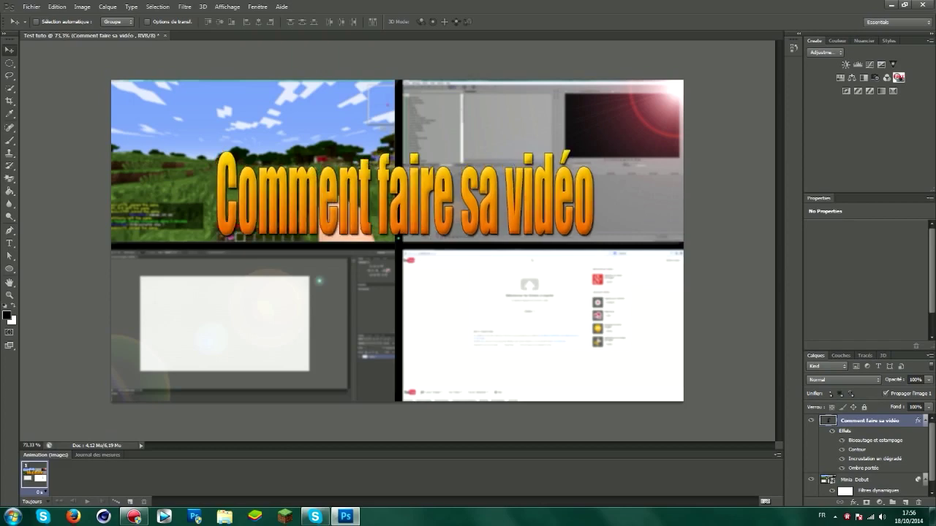
key(ctrl+alt+z)
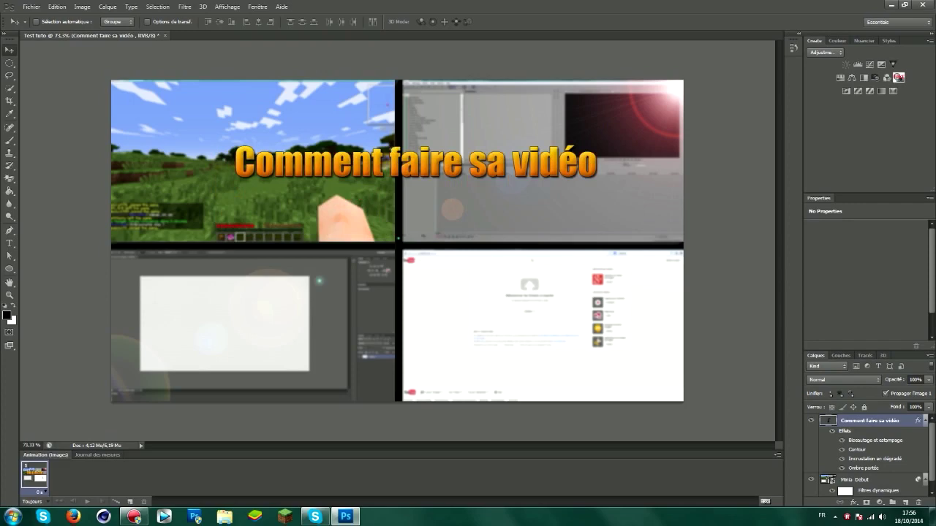
- Step back through History until the title layer and its effects are gone
key(ctrl+alt+z)
key(ctrl+alt+z)
key(ctrl+alt+z)
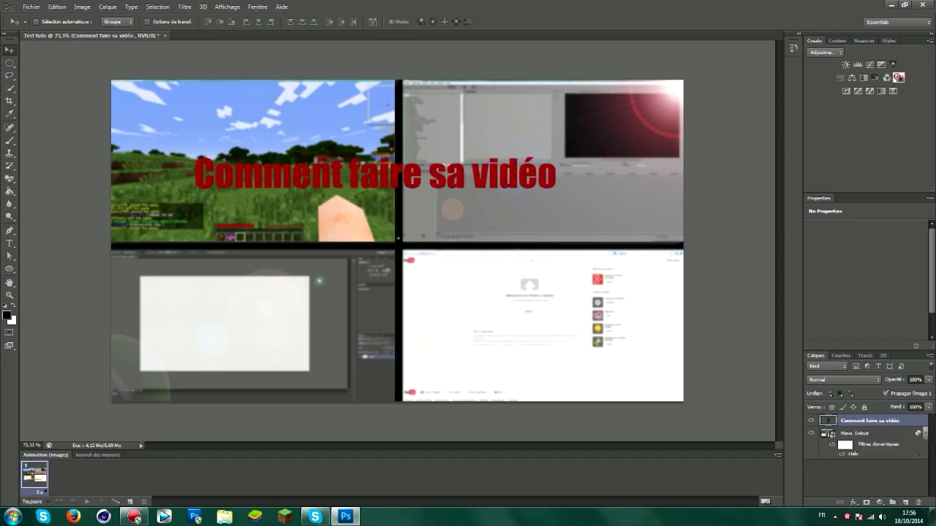
key(ctrl+alt+z)
key(ctrl+alt+z)
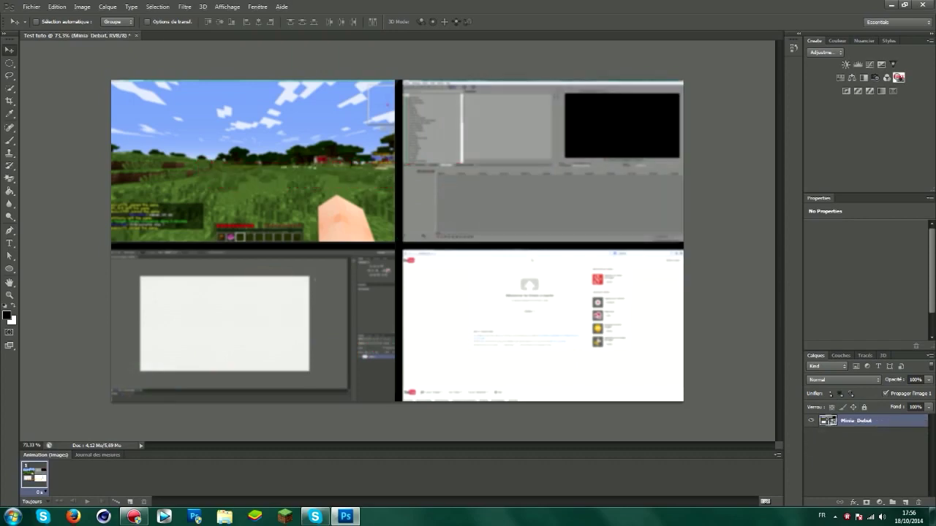
key(ctrl+alt+z)
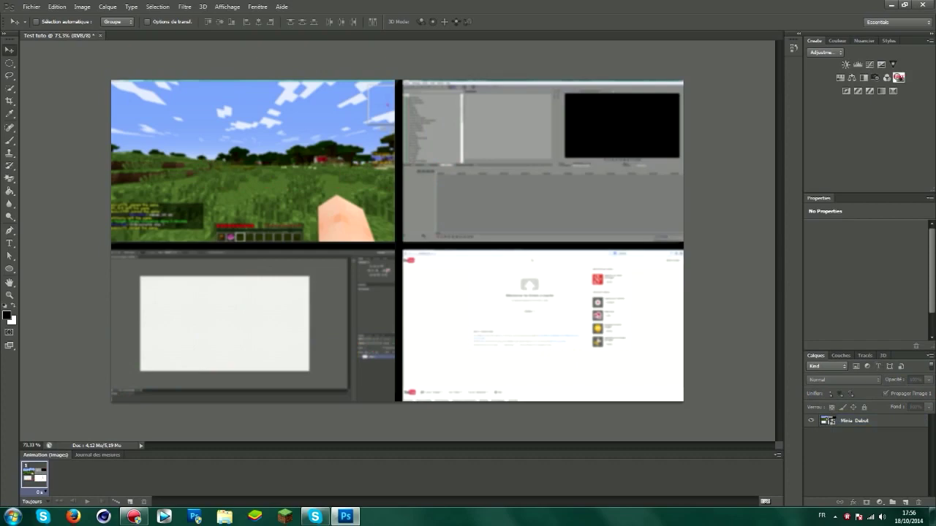
key(alt)
key(Right)
key(Escape)
key(Right)
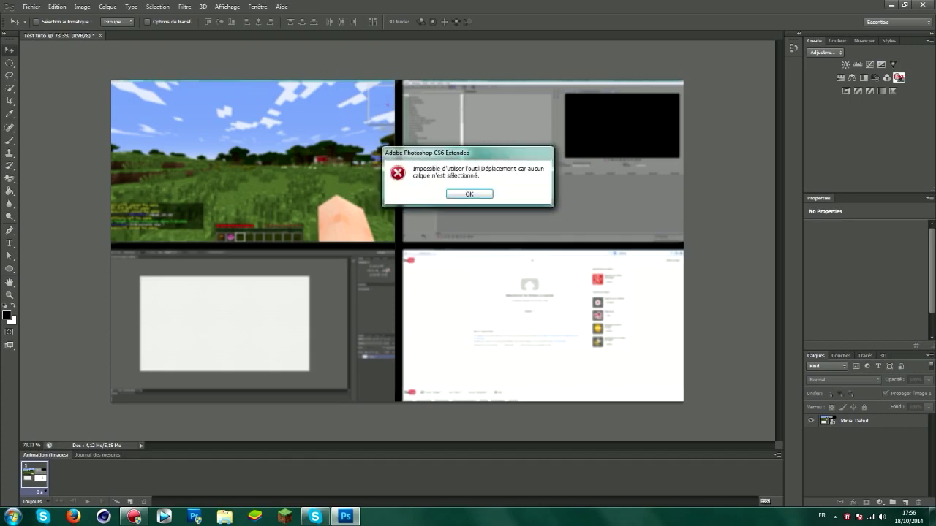
- Dismiss the no-layer-selected errors and nudge the Minia Debut layer slightly down and right
key(Return)
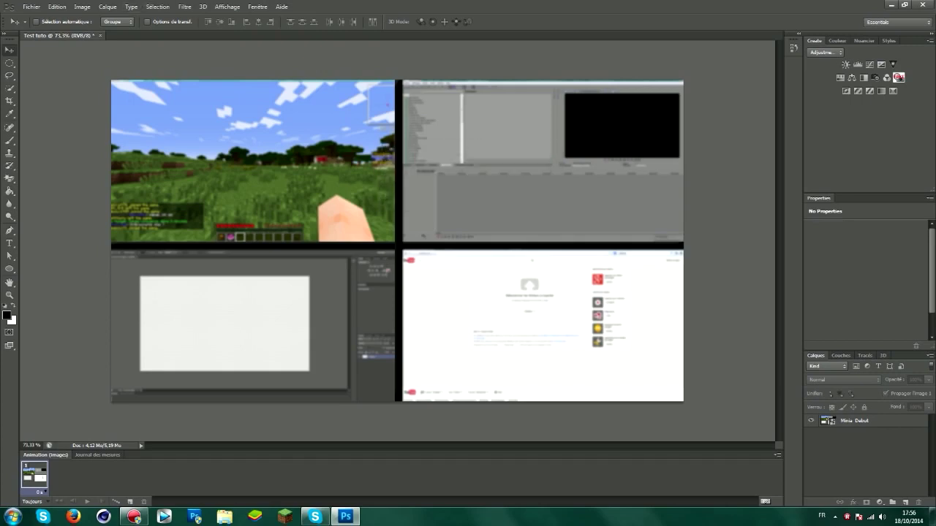
key(Right)
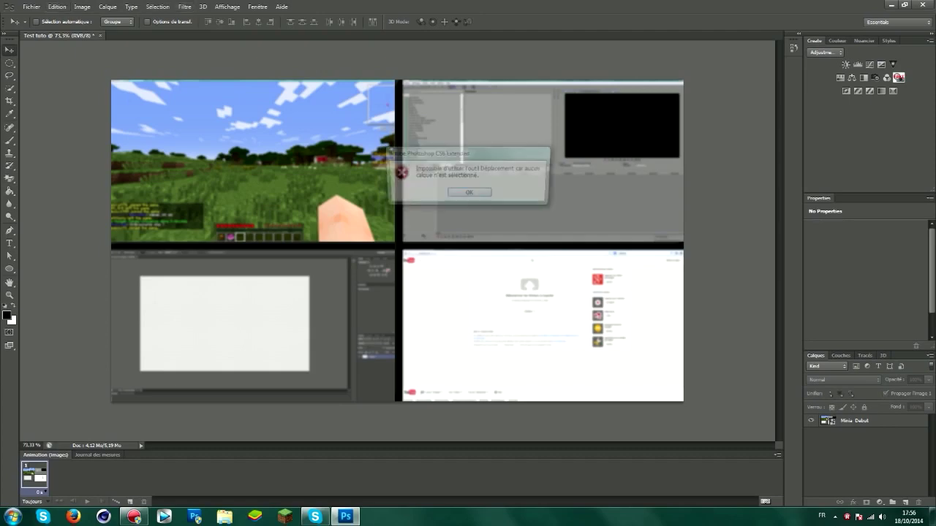
key(Return)
click(852, 420)
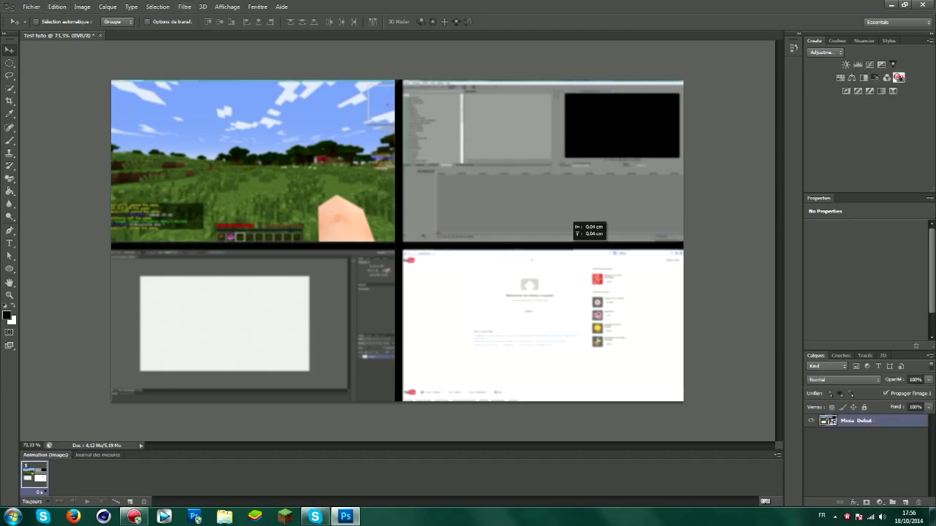
drag(582, 227, 585, 229)
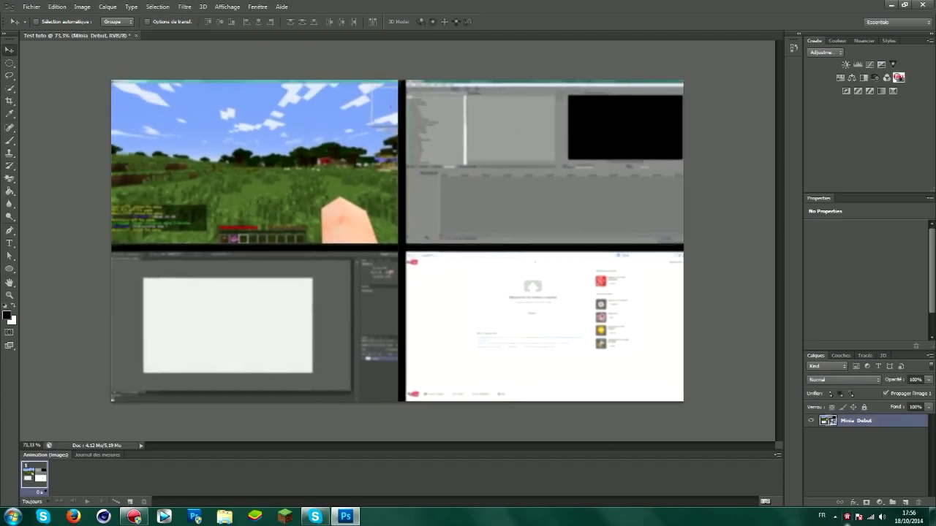
click(867, 453)
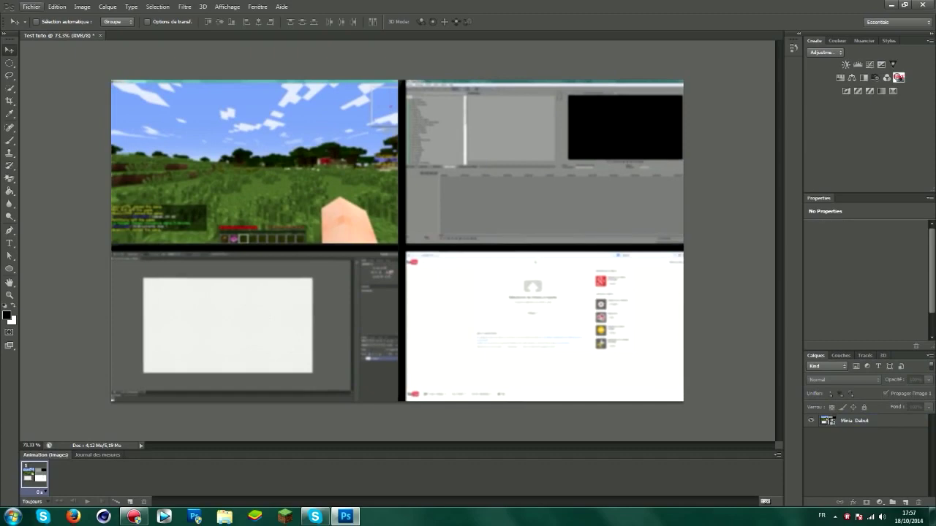
- Check the File menu and zoom out with Ctrl+- to view the whole canvas
click(31, 7)
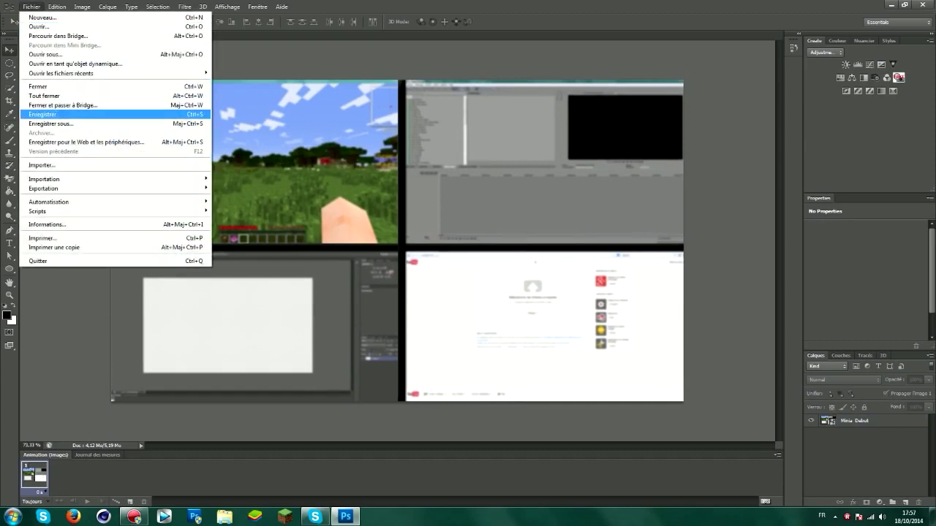
click(86, 142)
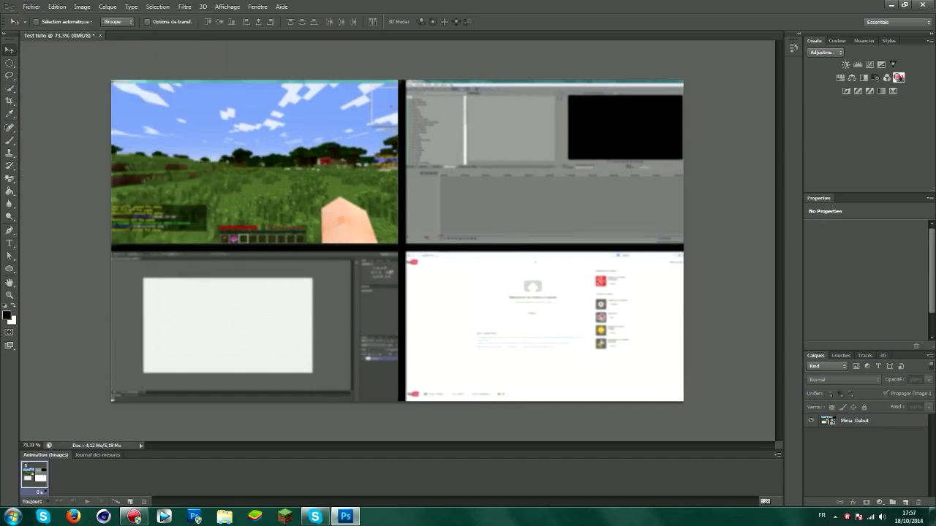
key(ctrl+minus)
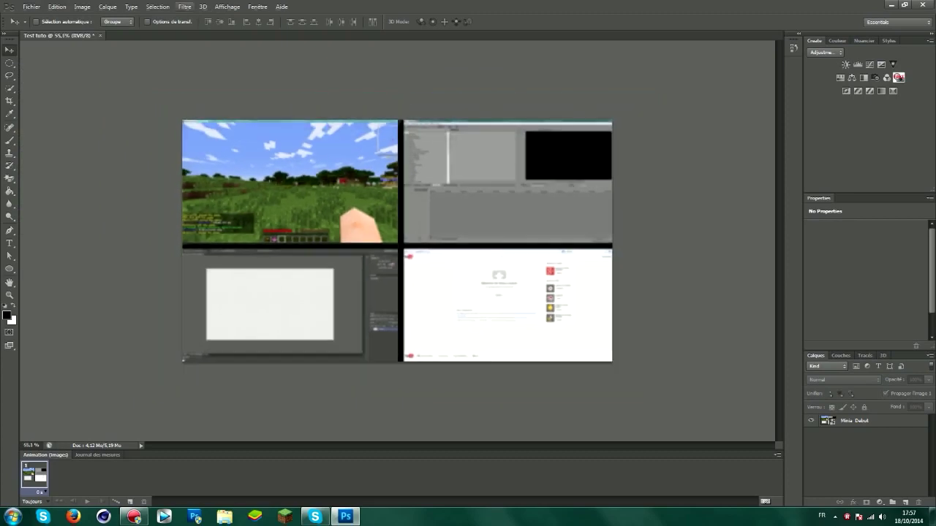
key(m)
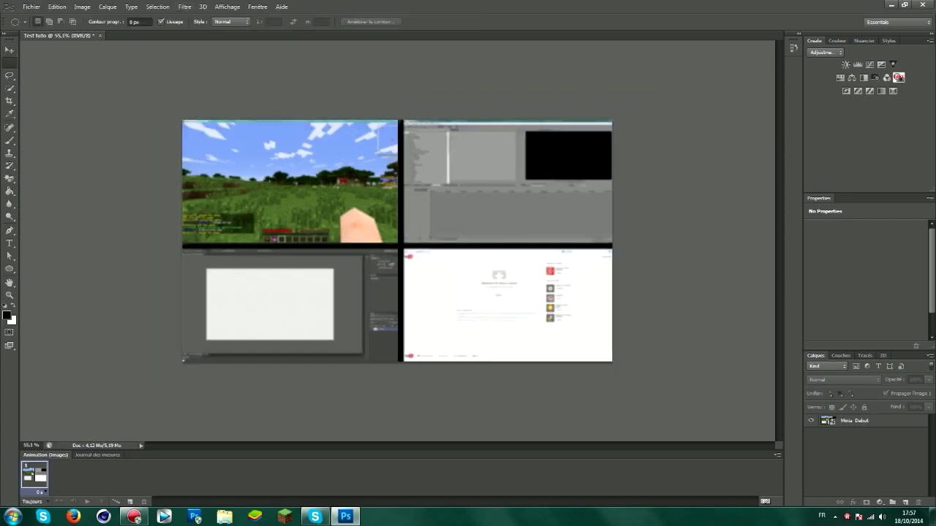
- Draw a large ellipse over the centre of the screenshot grid with the Elliptical Marquee
right_click(10, 62)
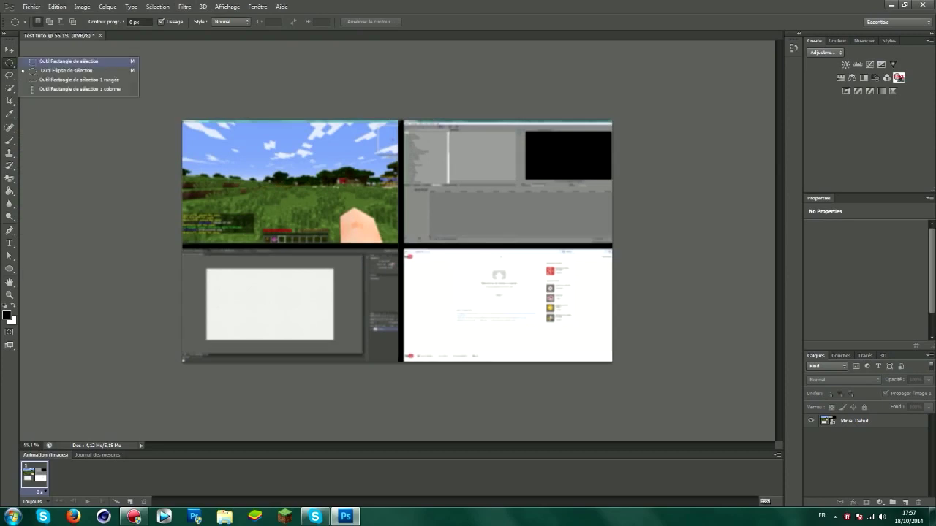
click(66, 70)
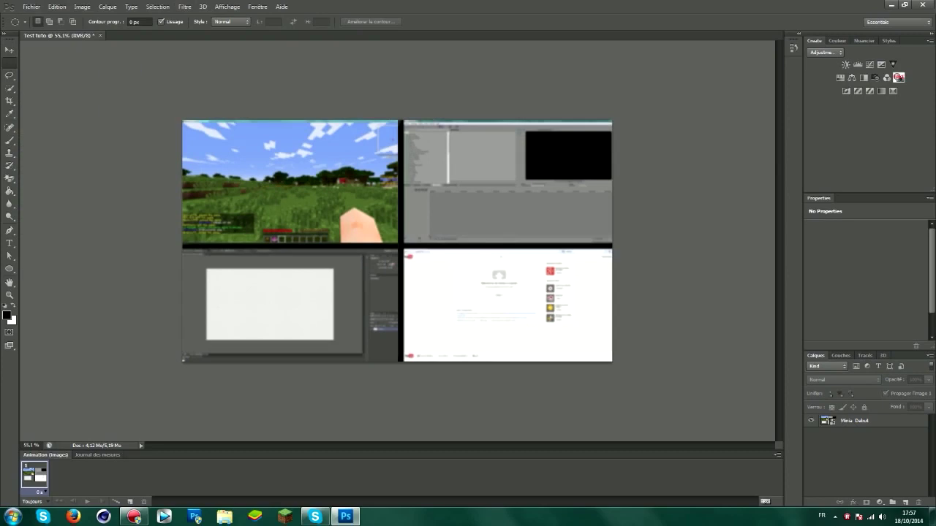
drag(207, 70, 559, 448)
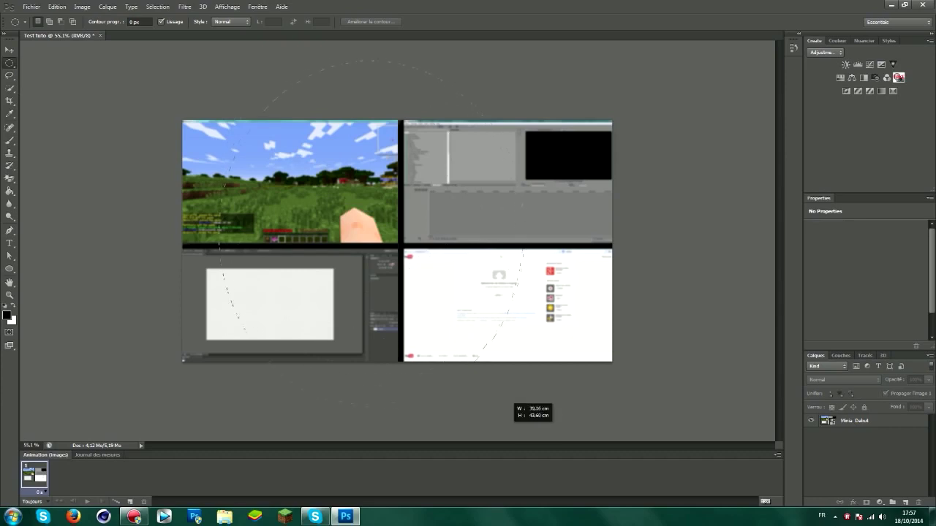
drag(556, 446, 594, 466)
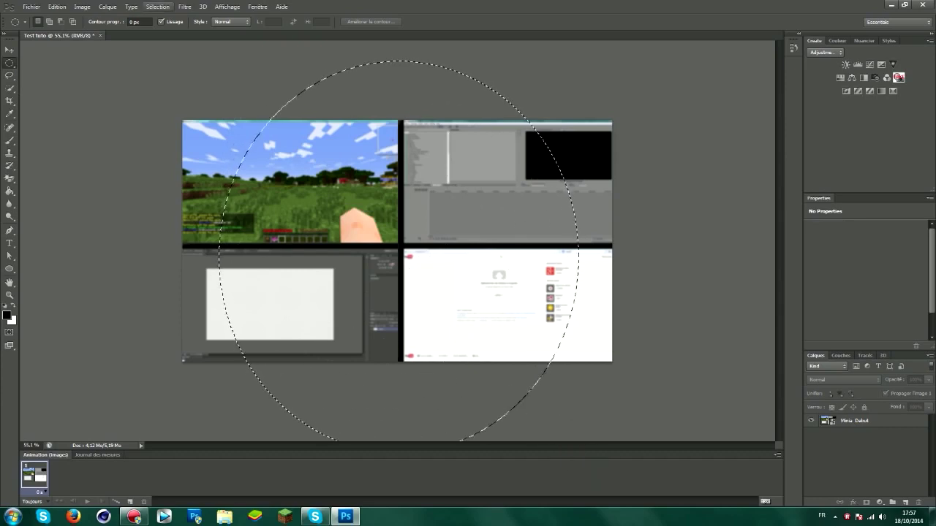
- Invert the selection to the area outside the ellipse and feather it by 100 pixels
click(158, 6)
click(157, 6)
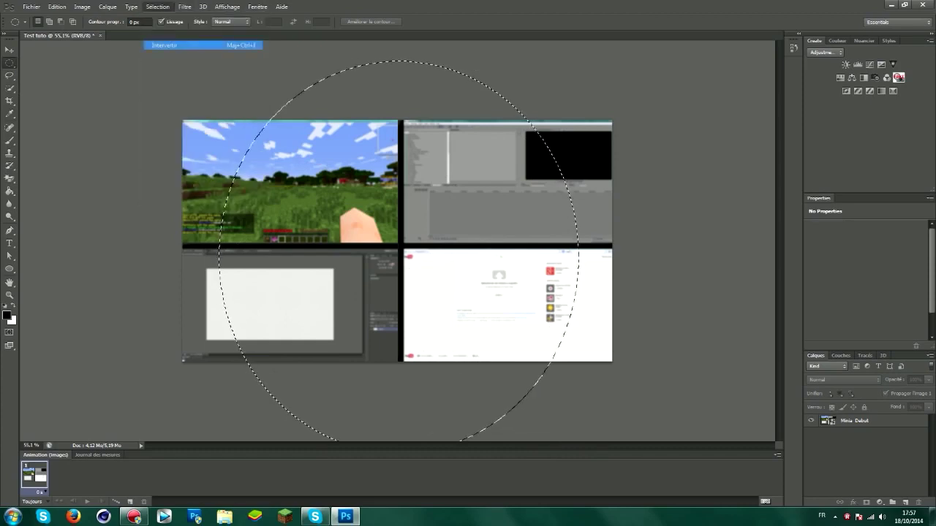
click(157, 6)
mouse_move(202, 114)
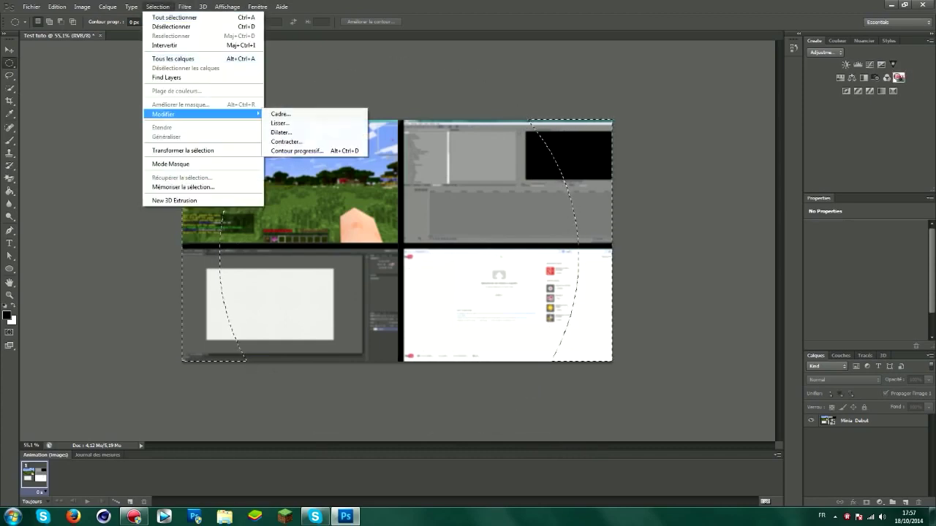
click(296, 151)
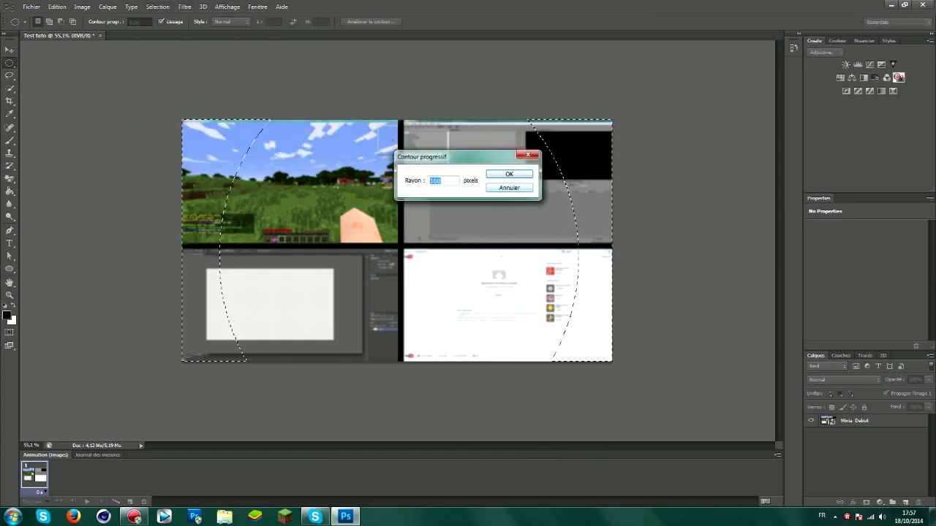
key(Return)
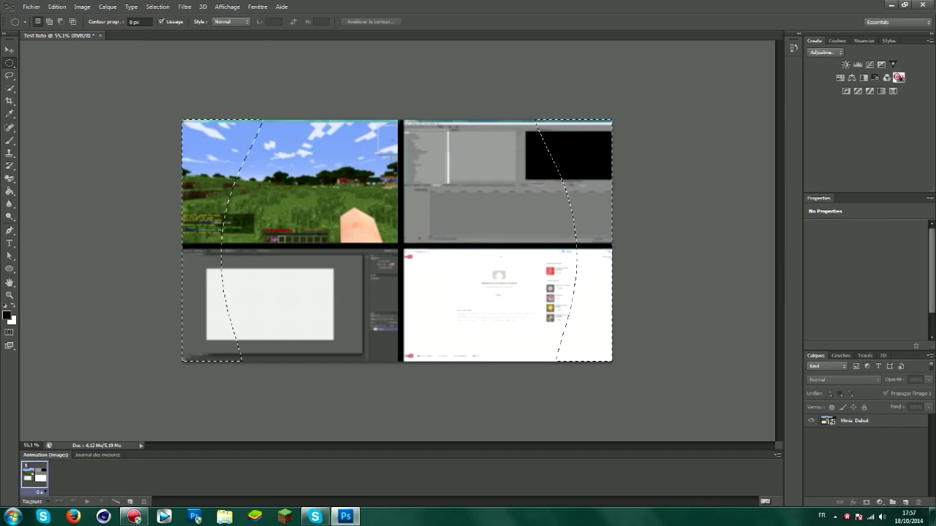
key(g)
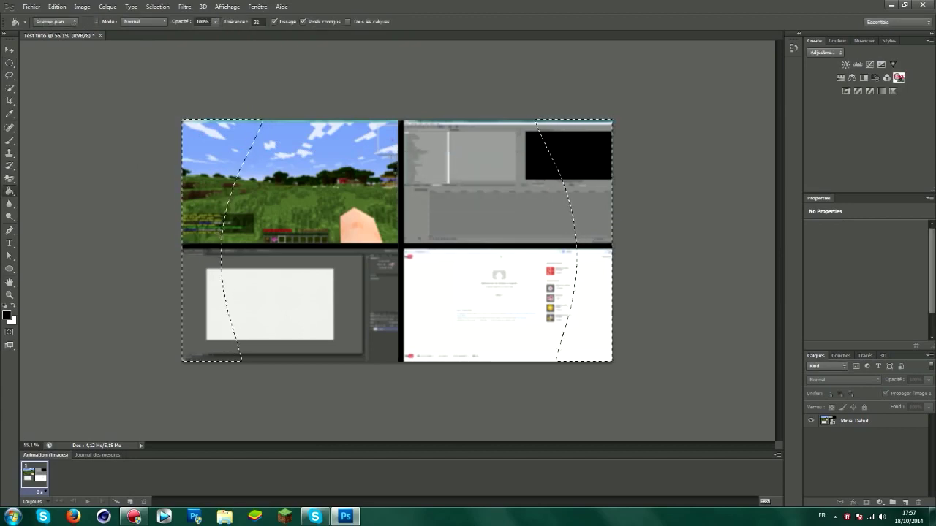
click(10, 191)
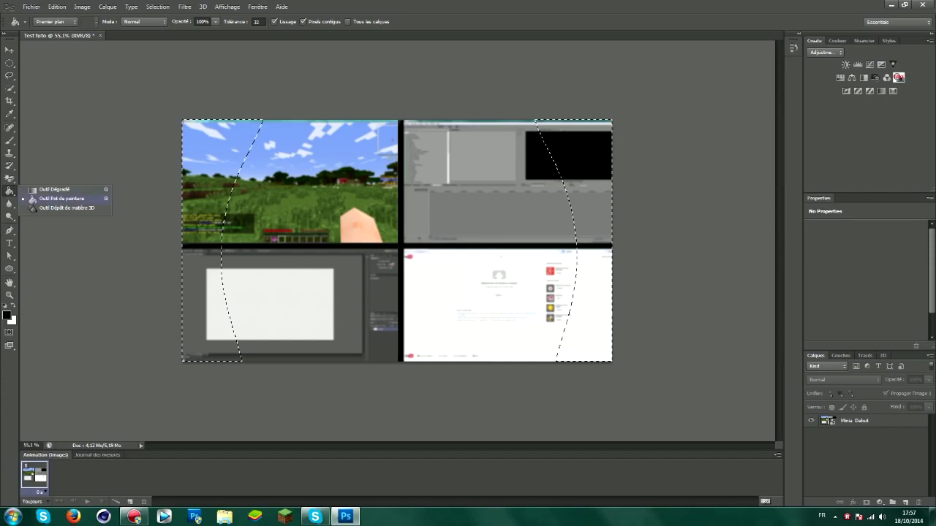
click(33, 198)
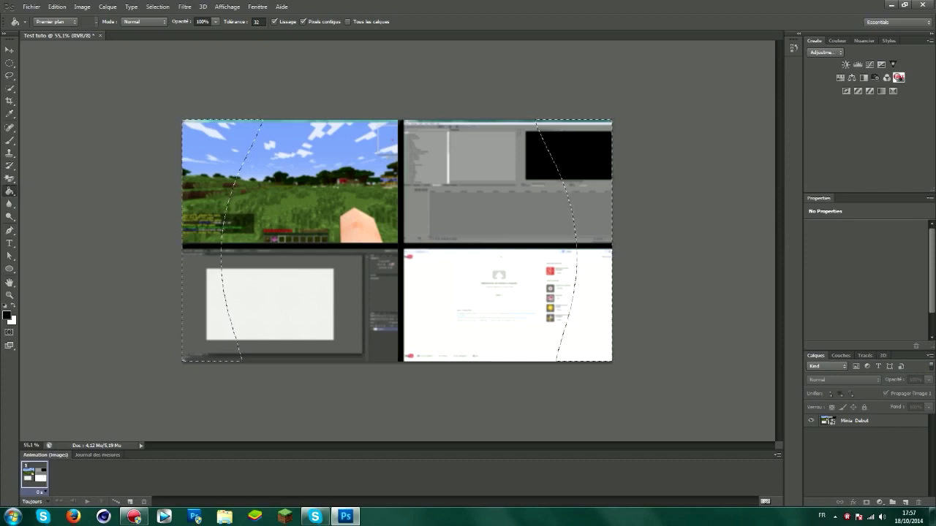
click(212, 315)
key(Return)
click(852, 420)
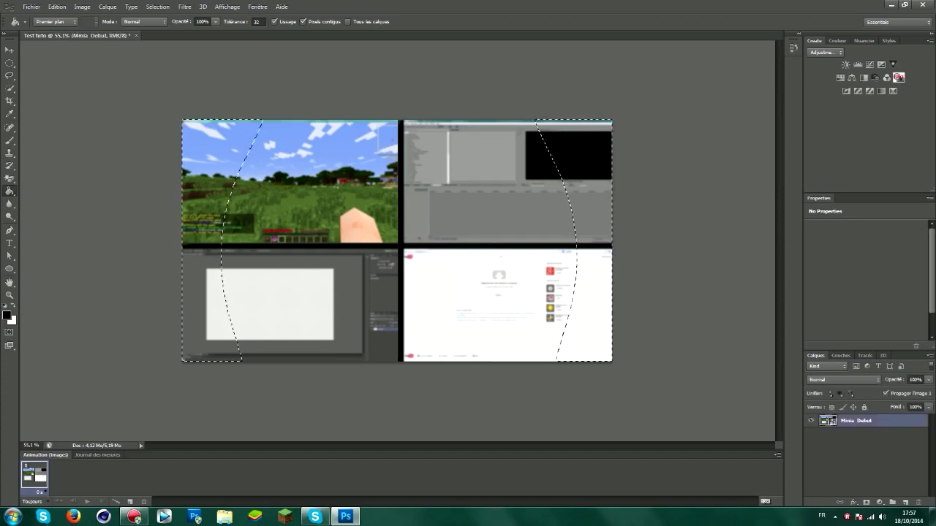
click(460, 199)
click(459, 198)
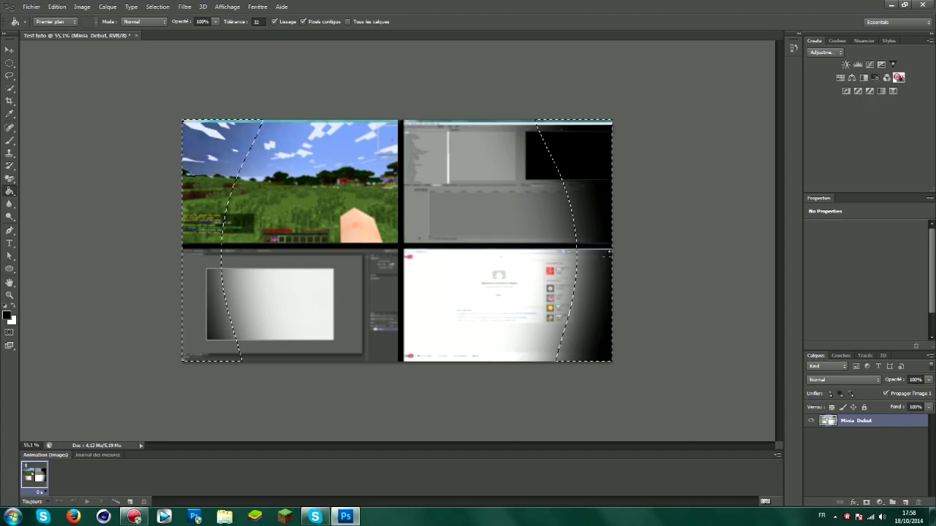
key(ctrl+shift+alt+n)
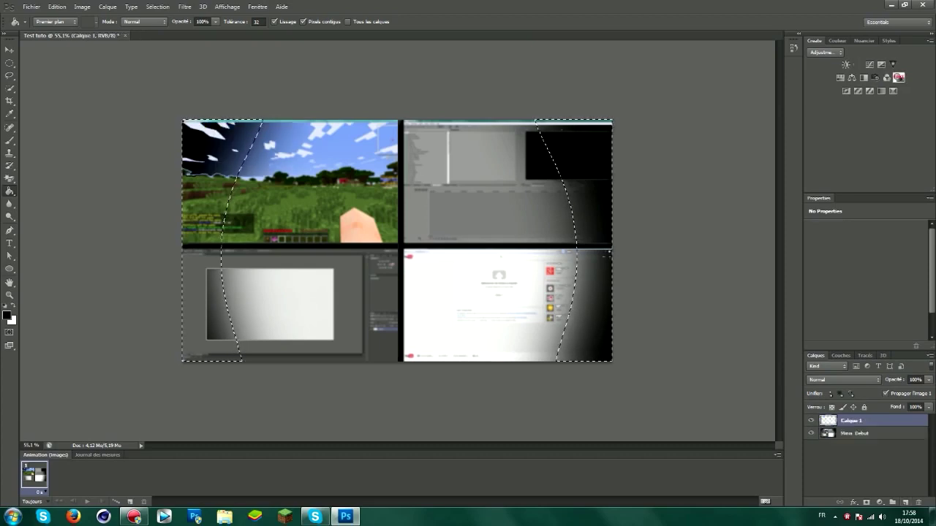
key(alt+BackSpace)
click(856, 434)
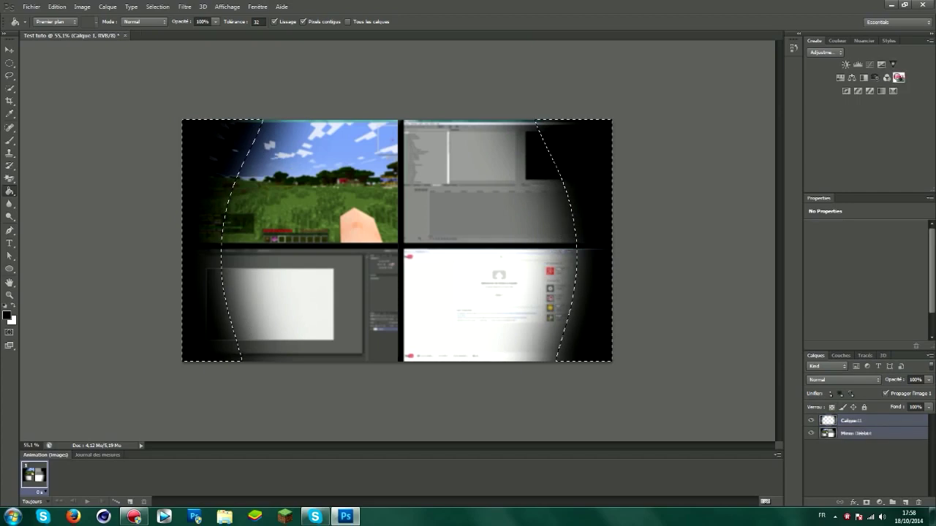
key(ctrl+alt+z)
key(ctrl+alt+z)
key(ctrl+alt+z)
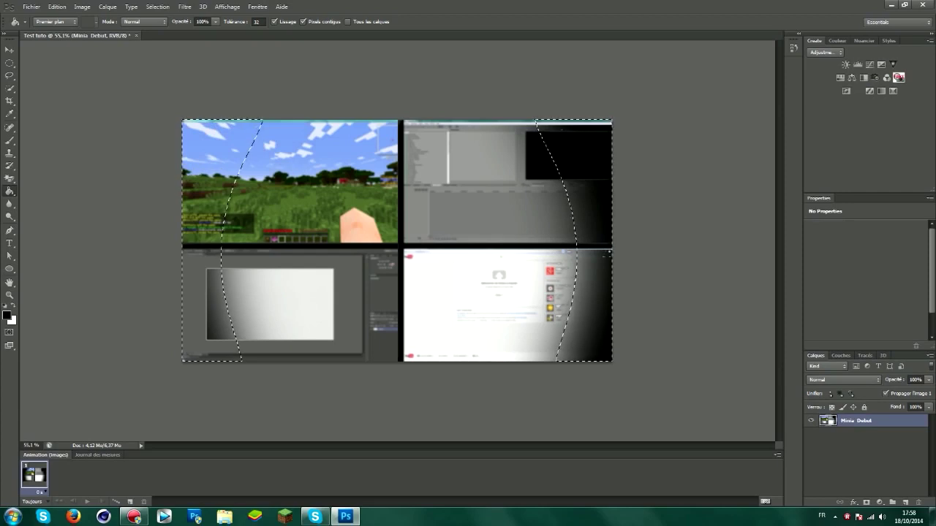
key(ctrl+alt+z)
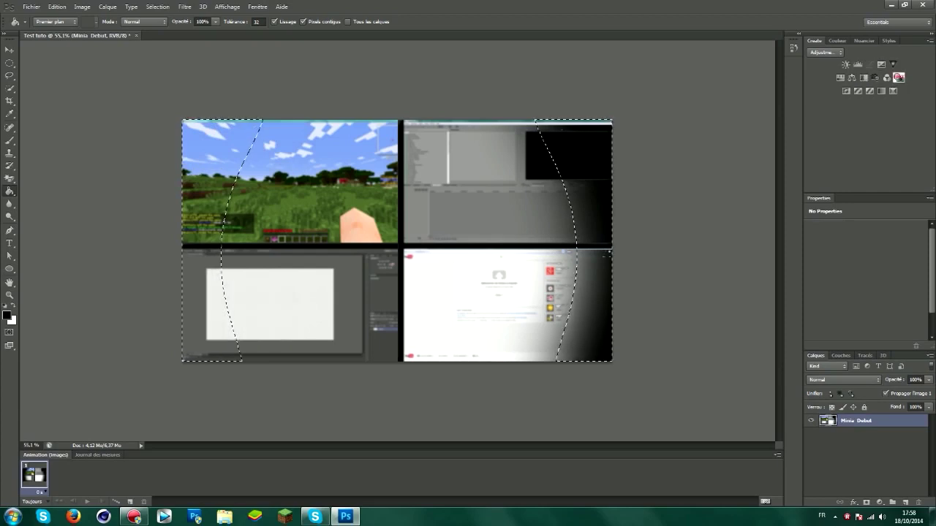
key(ctrl+alt+z)
key(ctrl+alt+z)
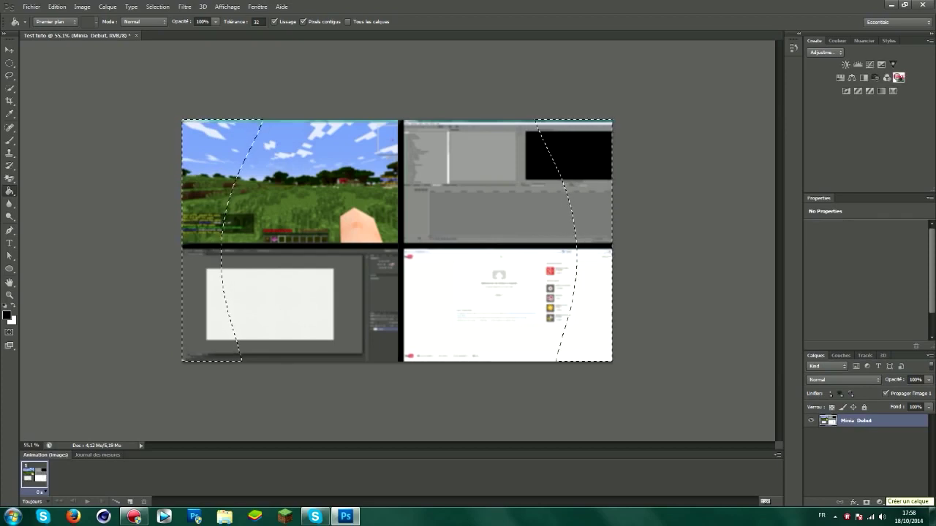
click(904, 503)
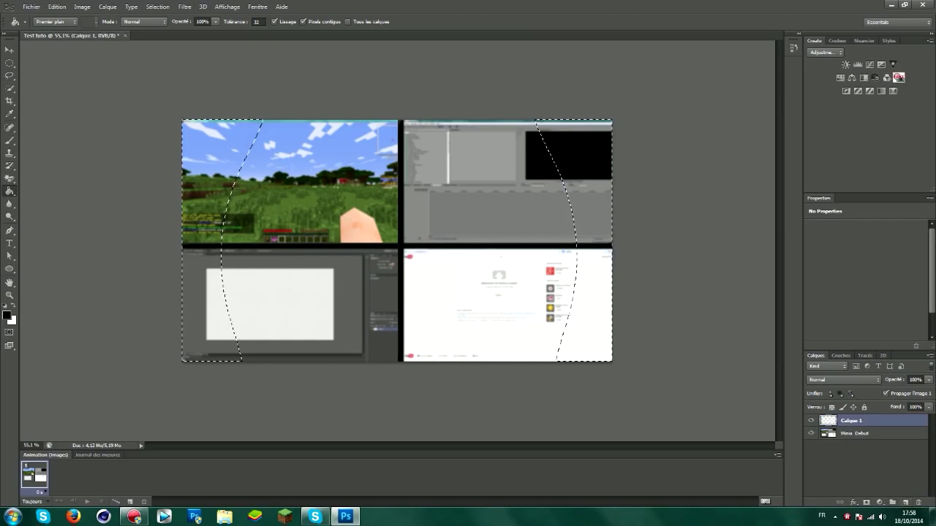
- Fill the feathered edge selection with black on Calque 1, then clear the selection
key(alt+BackSpace)
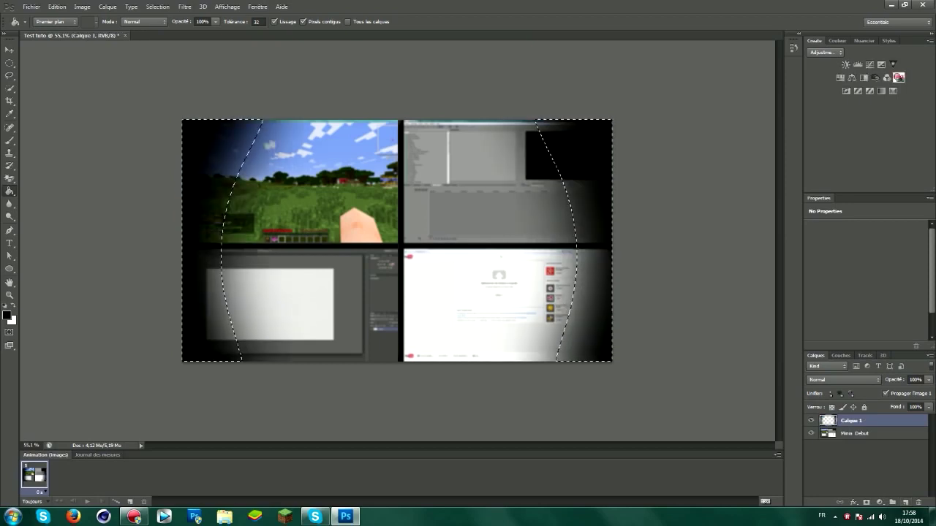
key(ctrl+d)
key(m)
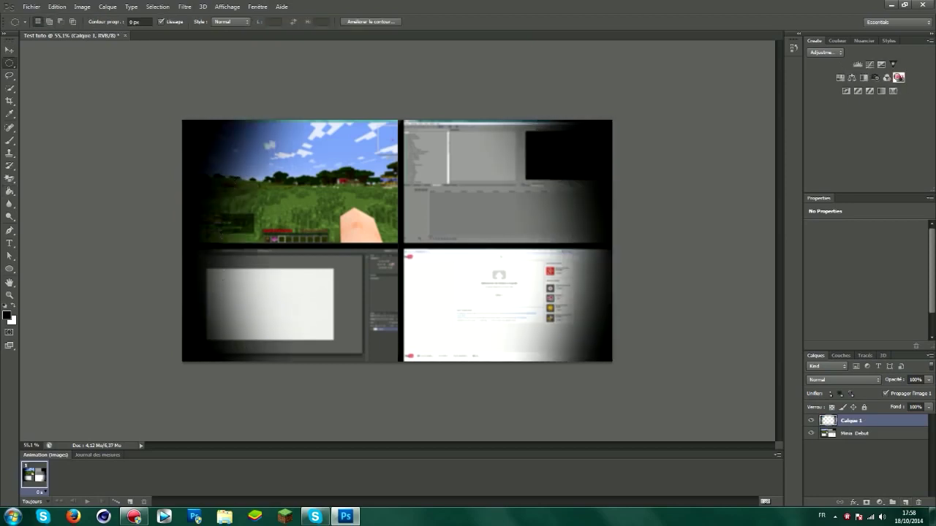
key(v)
drag(355, 243, 355, 242)
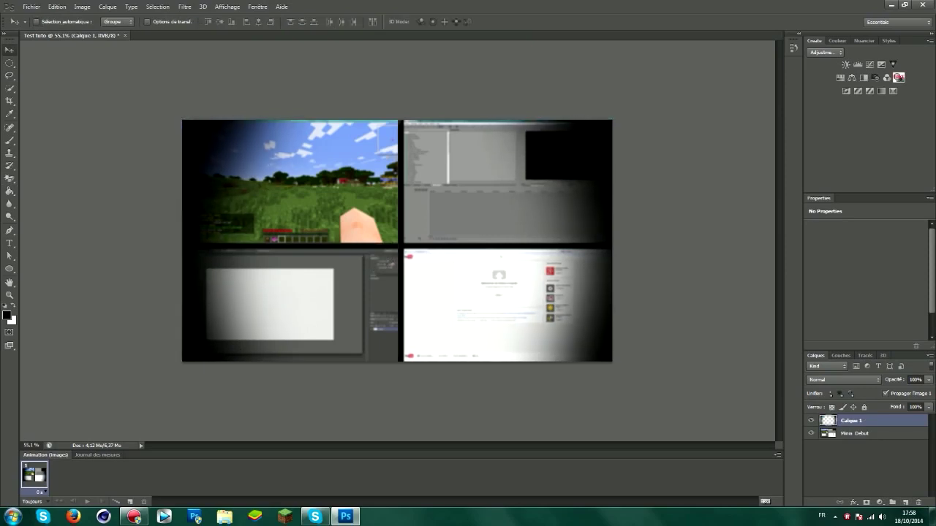
click(32, 7)
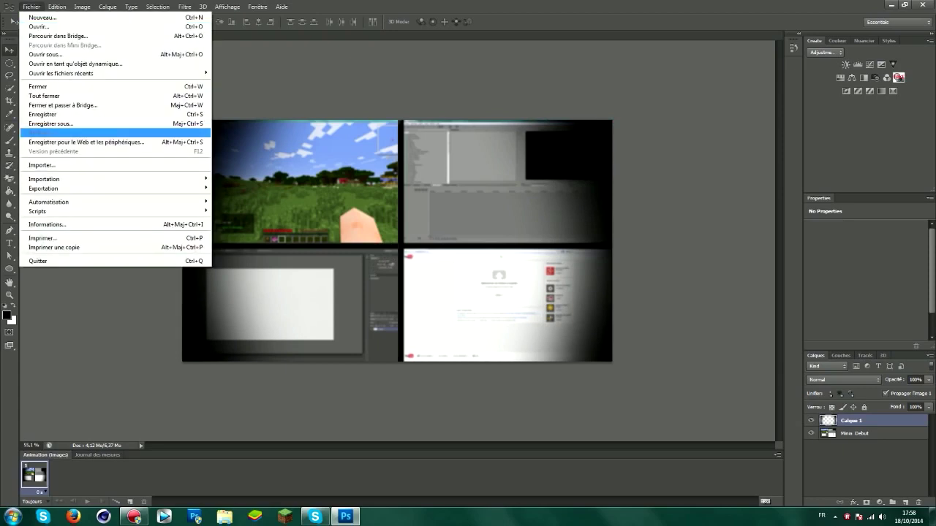
- Start saving as Test tuto.jpg in the Tuto folder with JPEG (*.JPG;*.JPEG;*.JPE) format
click(51, 123)
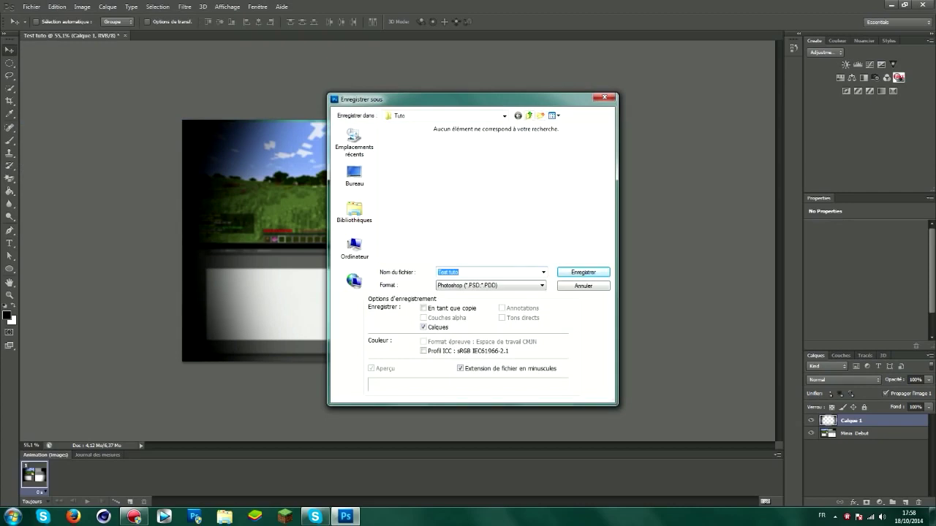
click(541, 285)
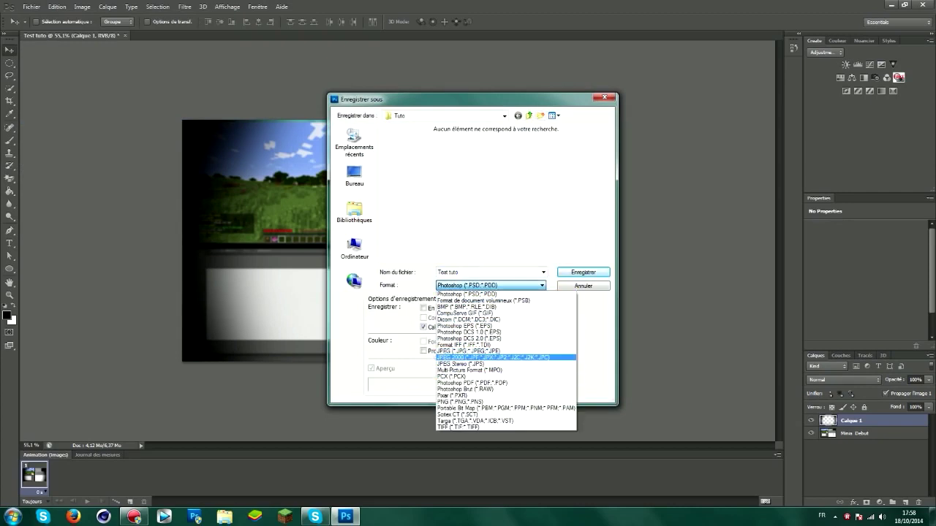
click(468, 351)
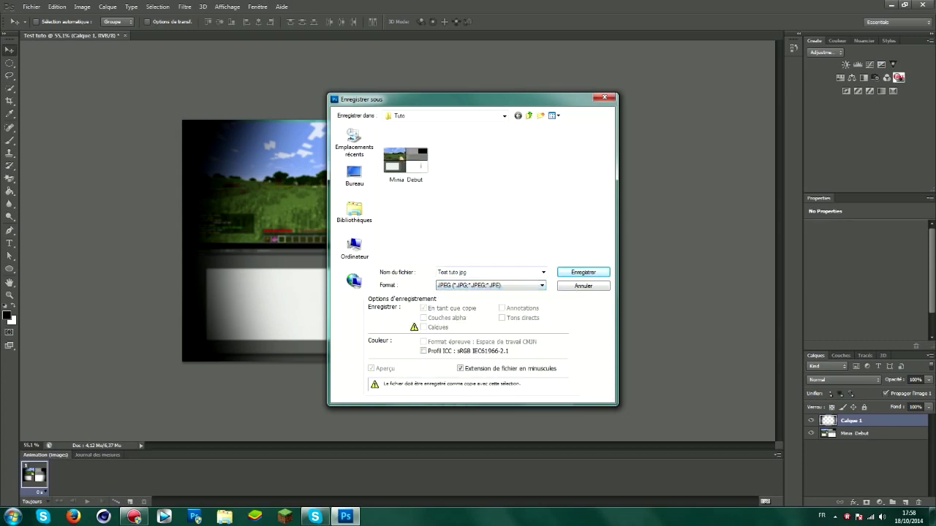
click(541, 285)
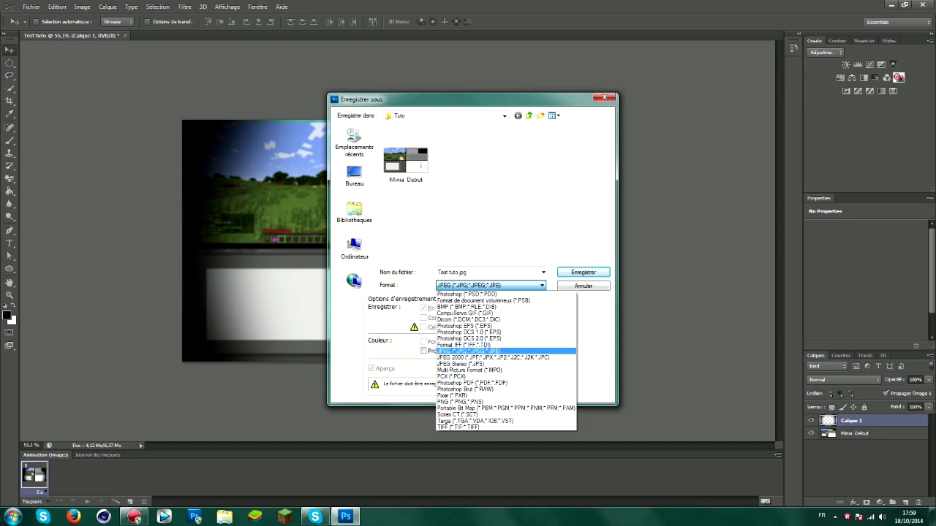
- Save 'Test tuto.jpg' as a JPEG at quality 12 (Maximum)
key(Return)
key(Return)
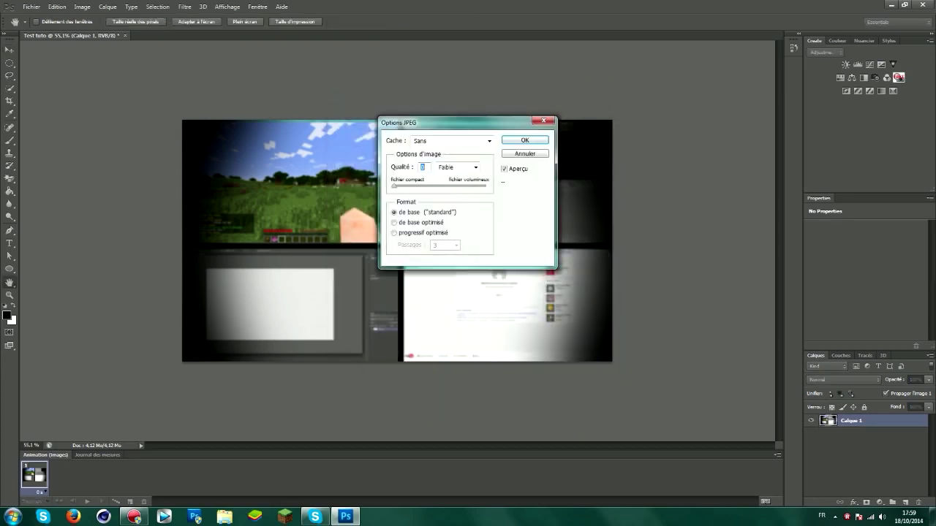
text(0)
text(12)
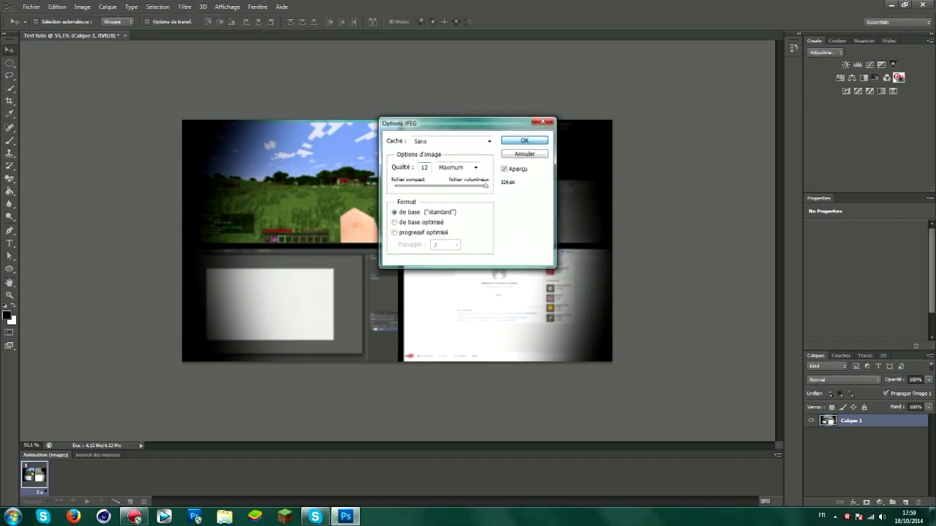
key(Return)
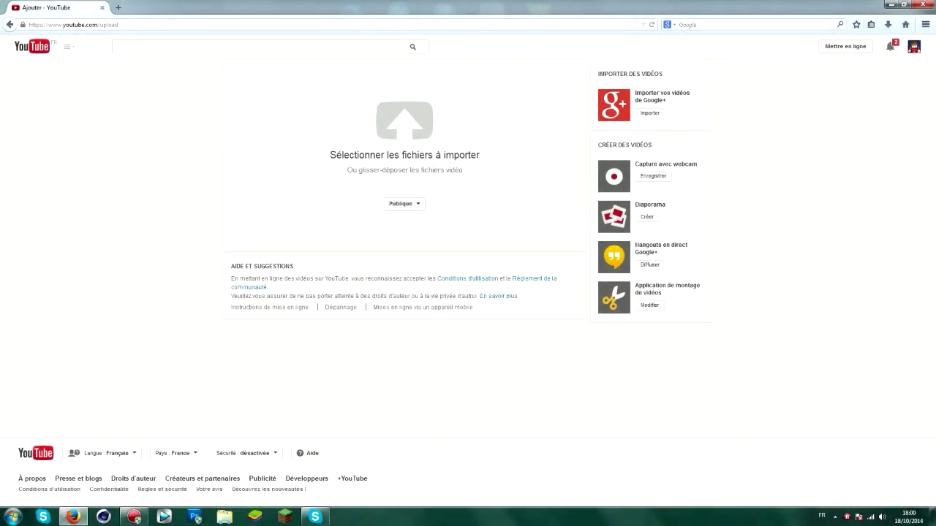
- Choose Planifié in the new upload's visibility dropdown
click(404, 203)
key(Escape)
click(404, 203)
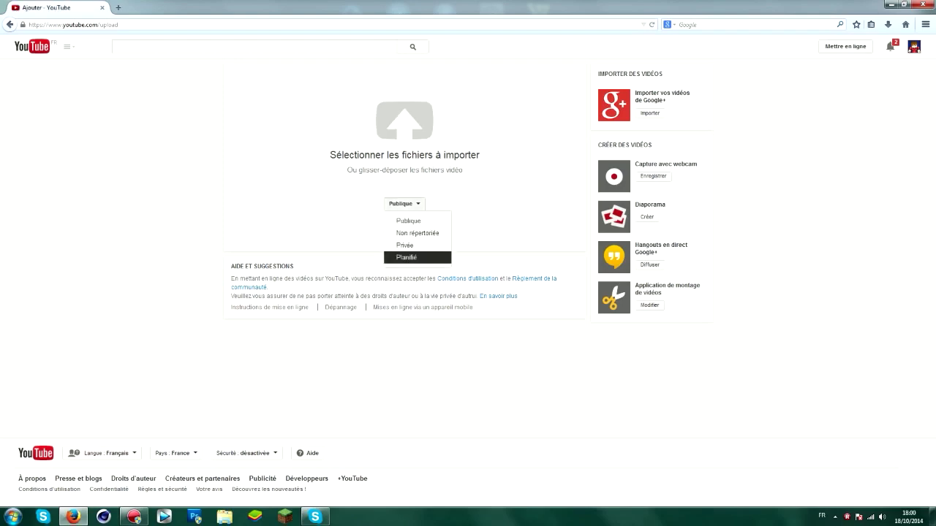
key(Return)
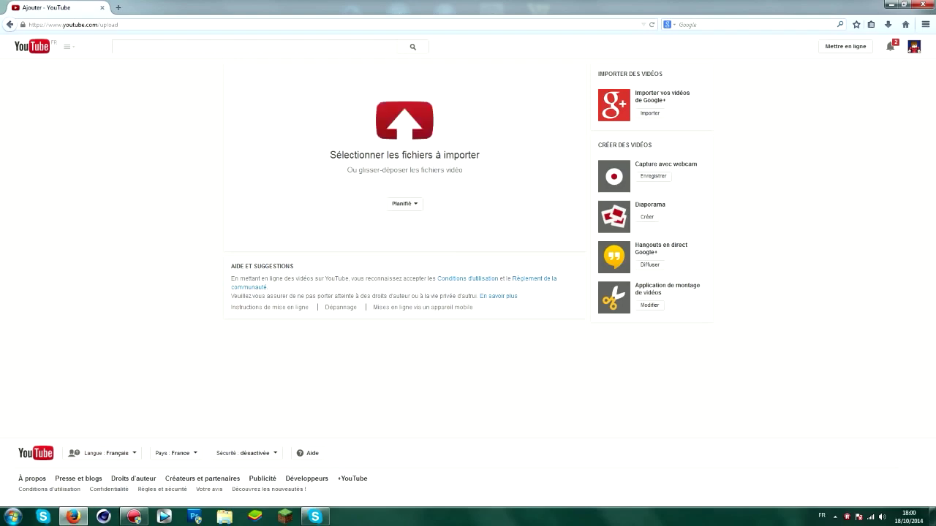
click(404, 121)
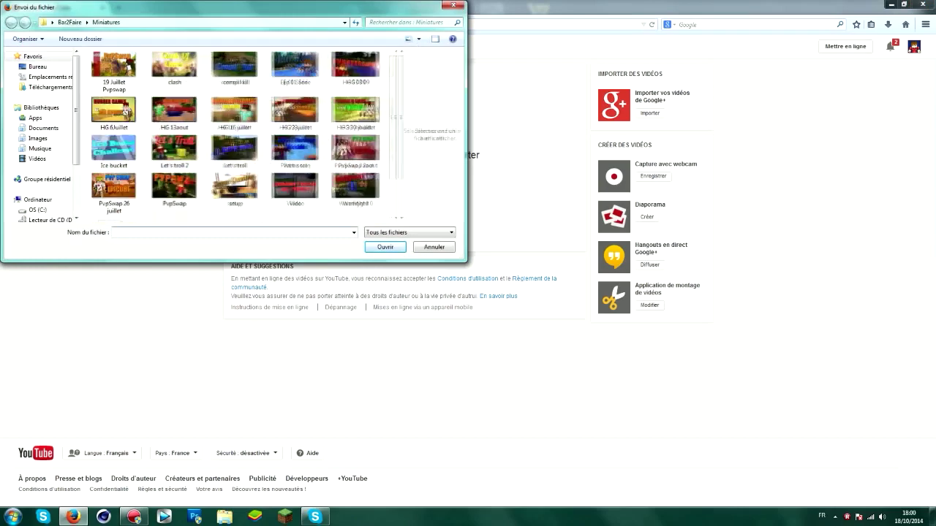
- Upload the HG 16 10 video from Bar2Faire > Mes vidéos > Fin de rendu
click(71, 22)
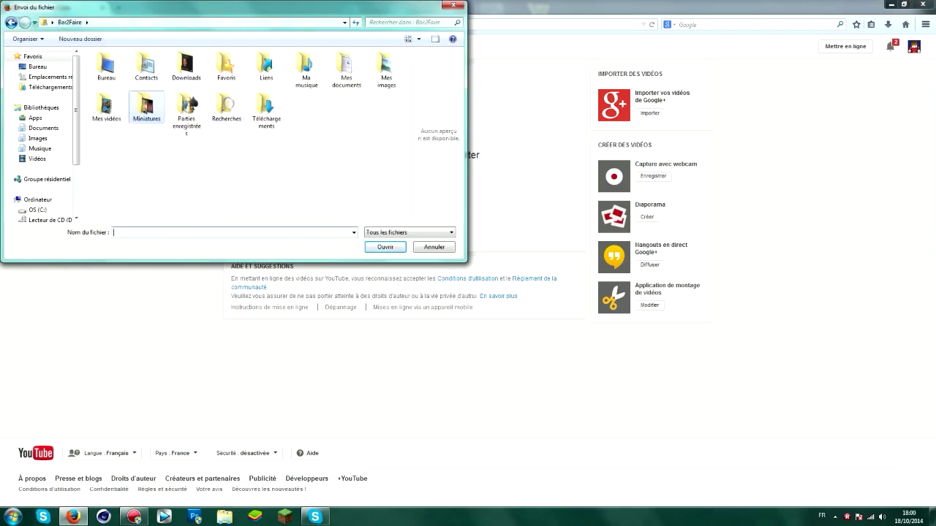
double_click(106, 108)
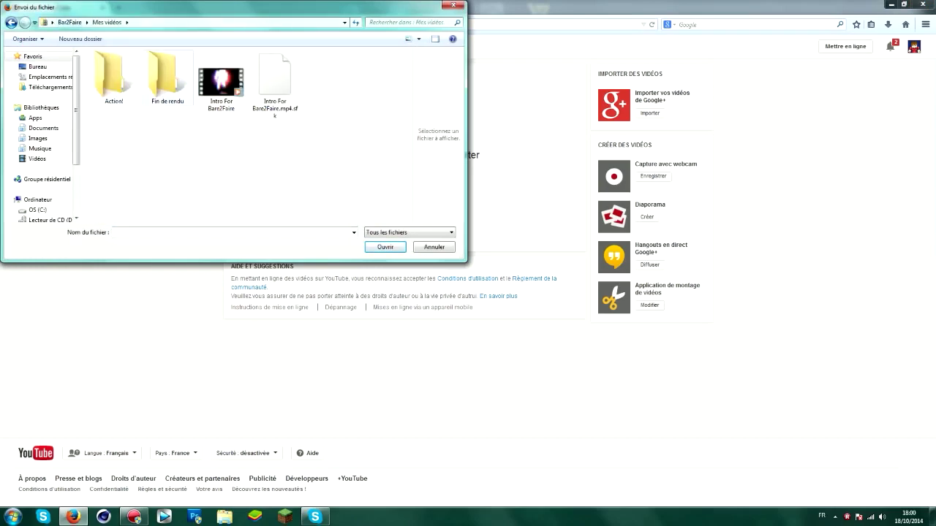
double_click(164, 77)
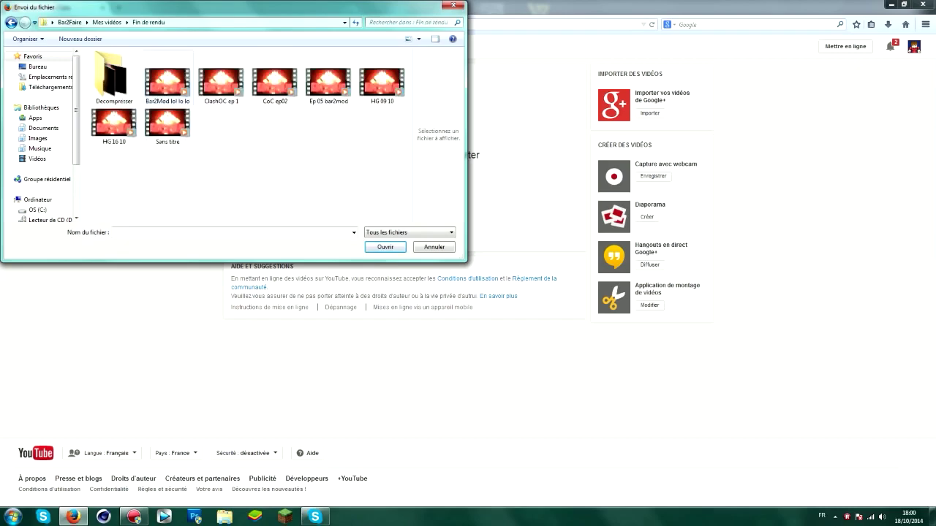
key(Escape)
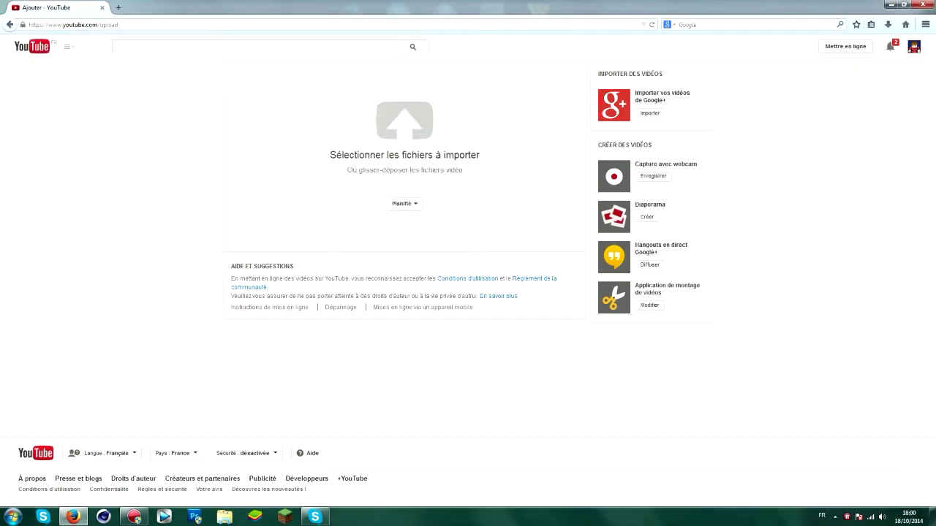
click(405, 120)
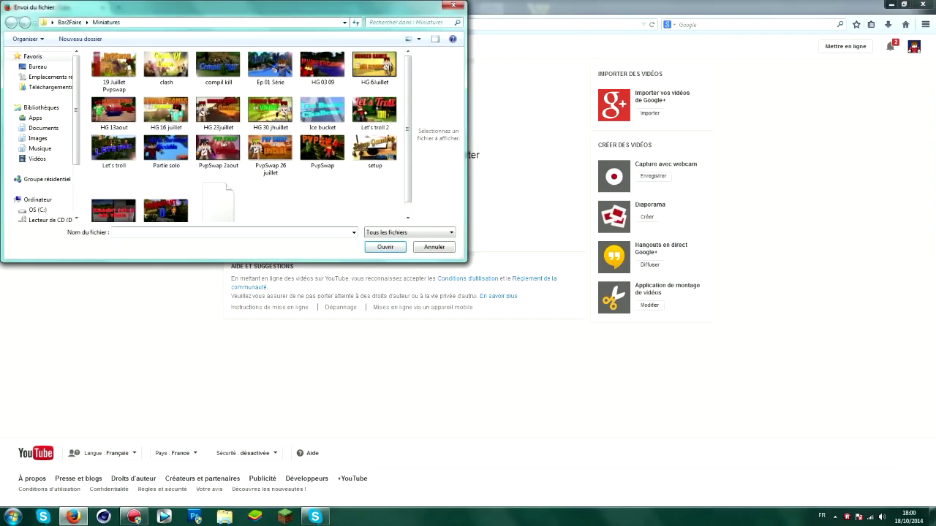
click(70, 22)
double_click(107, 107)
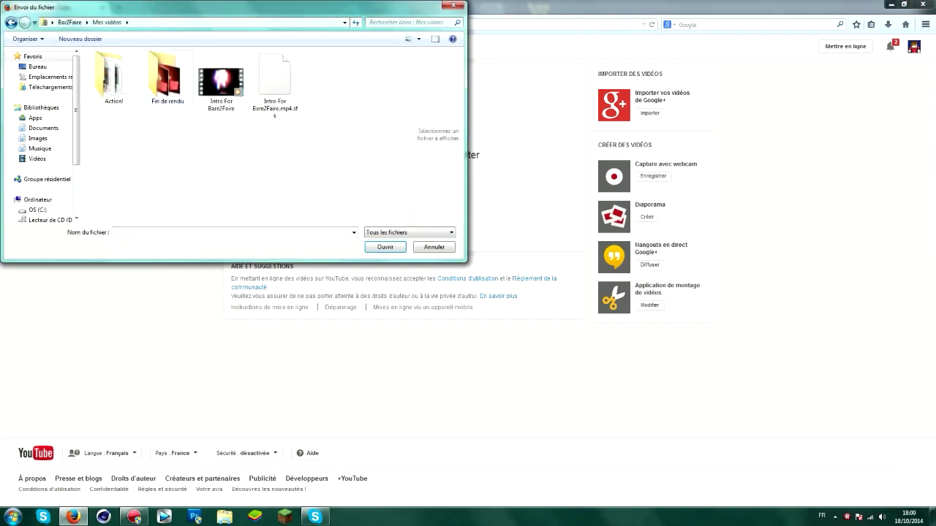
double_click(168, 76)
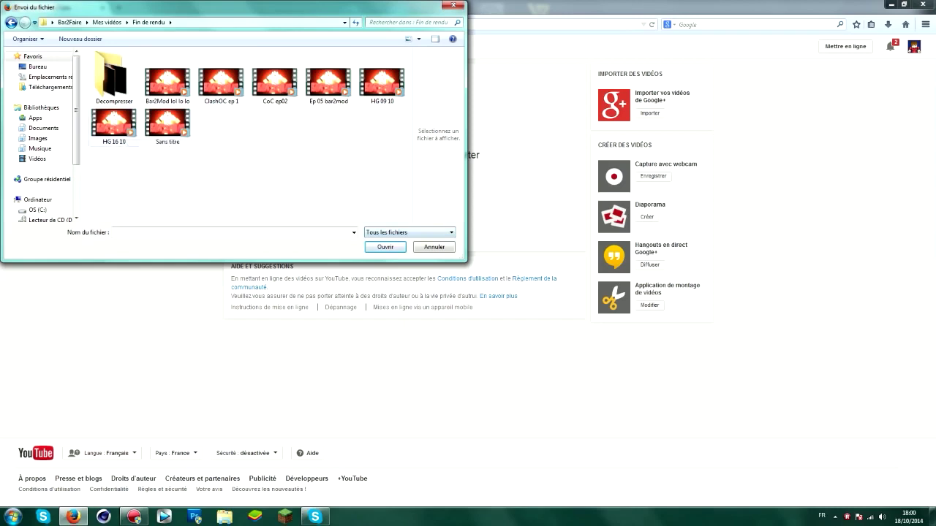
click(117, 128)
double_click(117, 127)
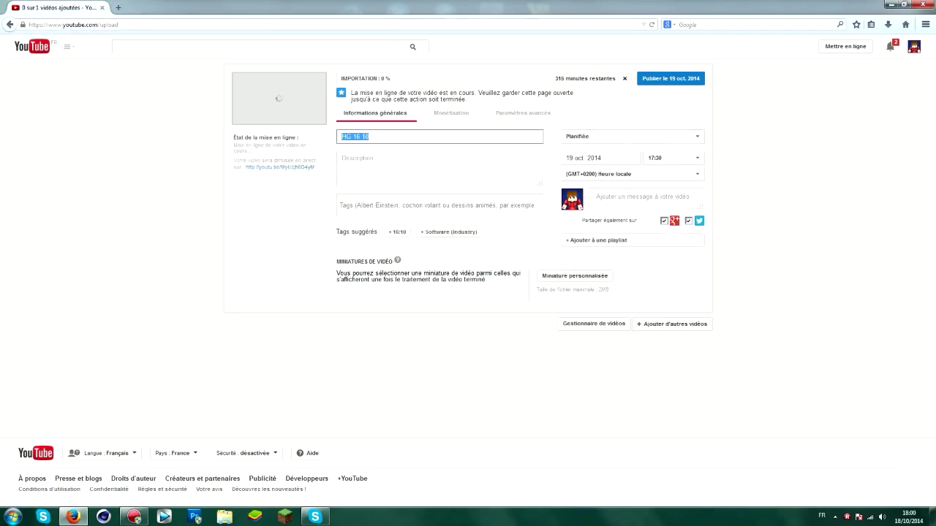
- Visit the Description and Tags fields, then bring up the Miniature personnalisée file dialog
click(439, 168)
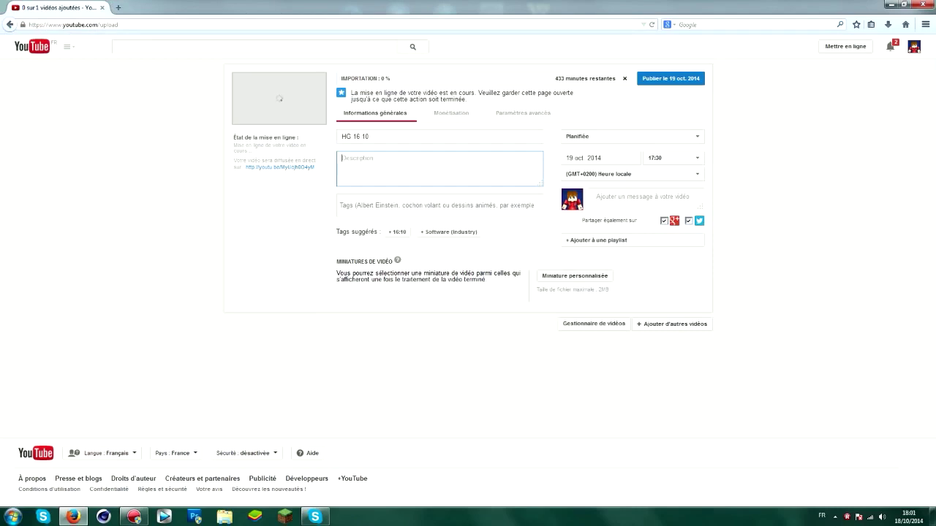
click(439, 206)
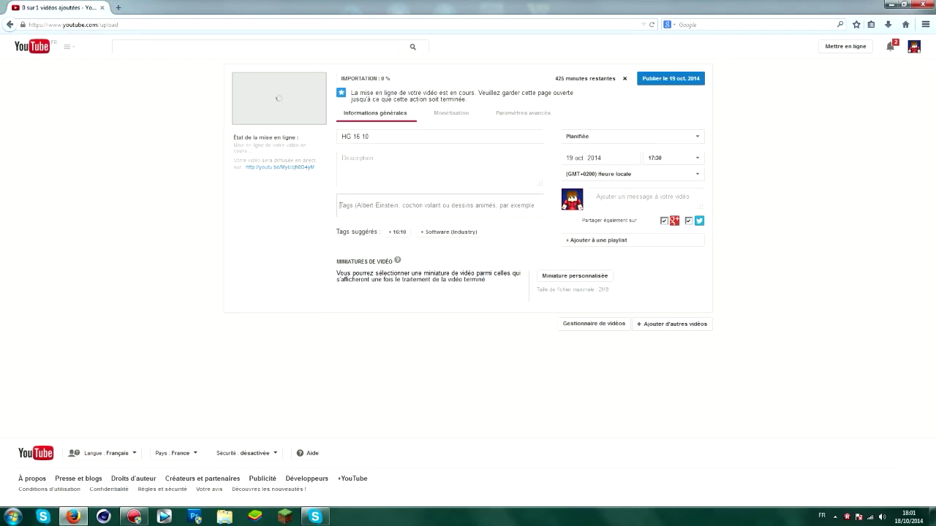
click(574, 276)
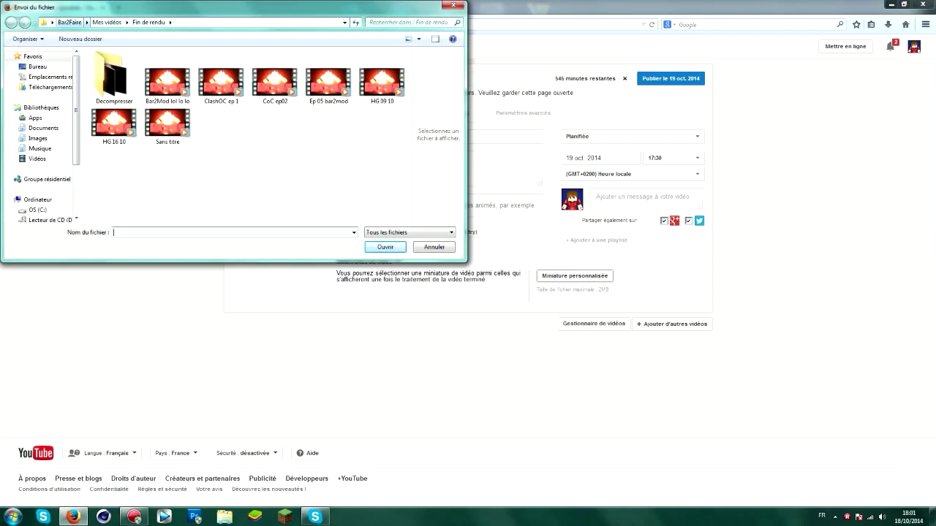
- Upload Test tuto from Mes documents > Tuto as the custom thumbnail
click(69, 22)
double_click(347, 69)
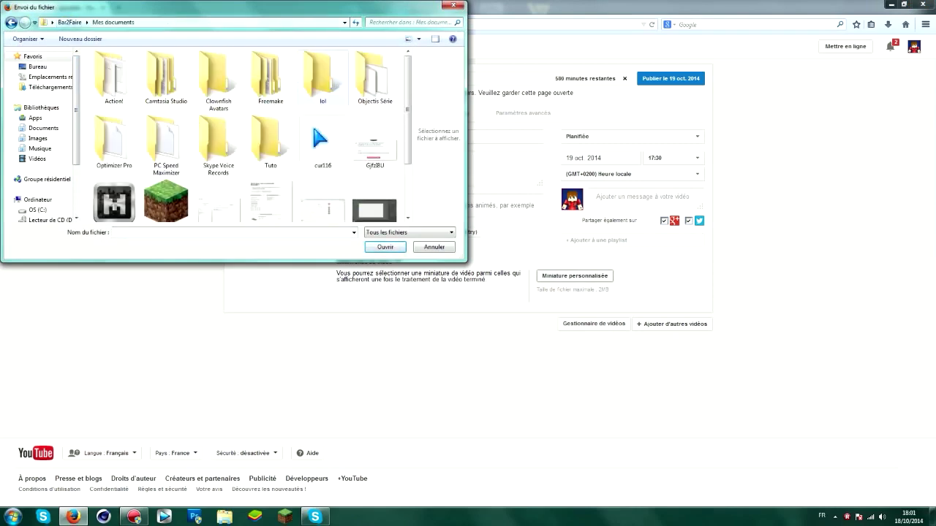
double_click(274, 139)
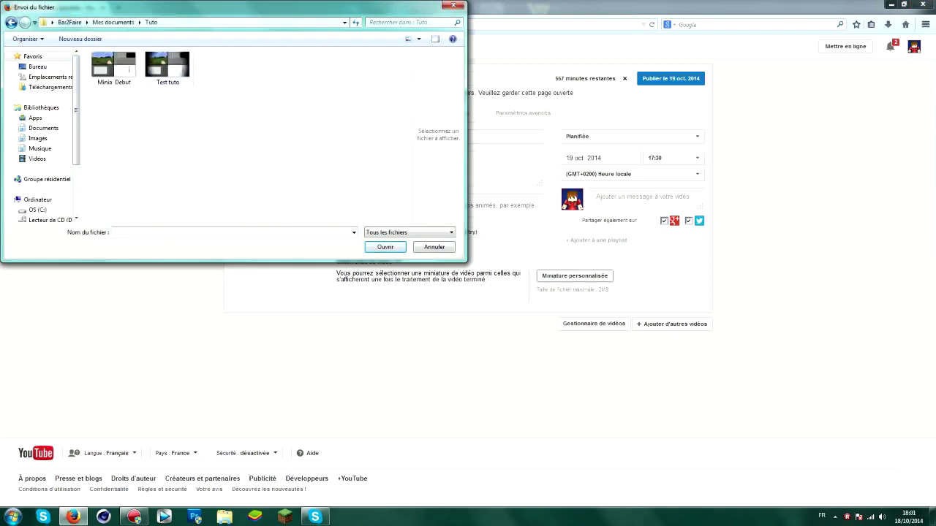
click(167, 68)
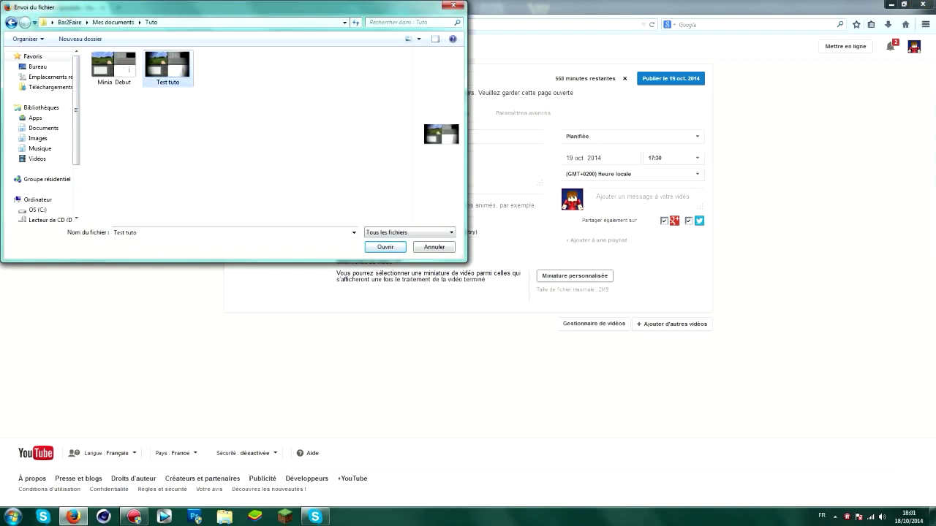
key(Return)
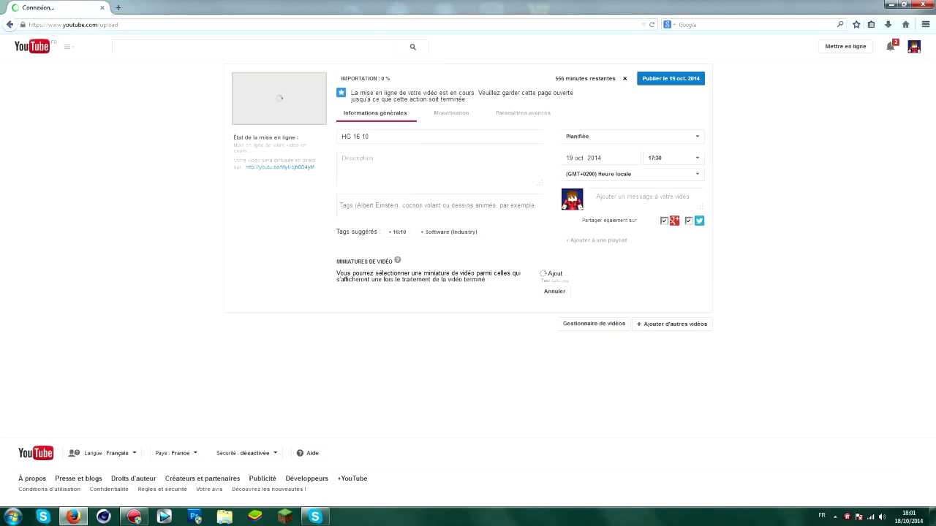
- Check the publication date and time pickers, keeping the 17:30 time
click(600, 158)
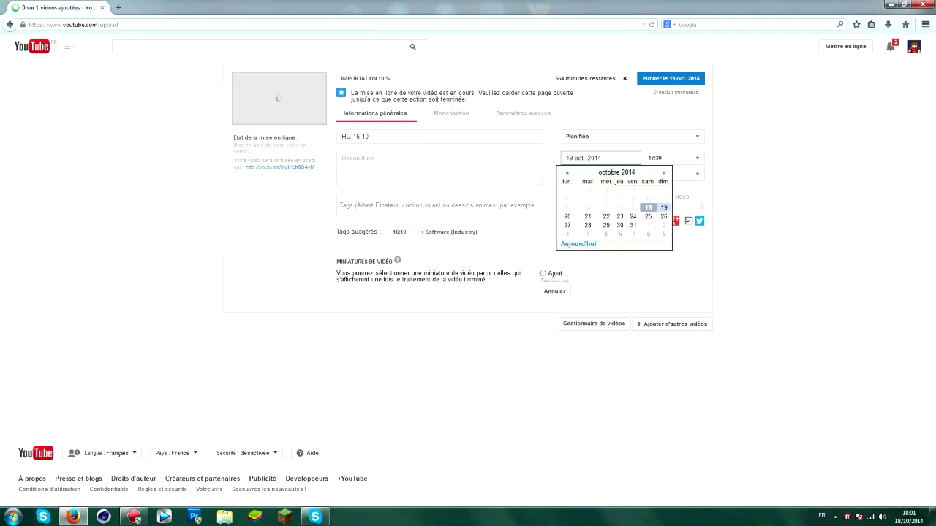
click(672, 158)
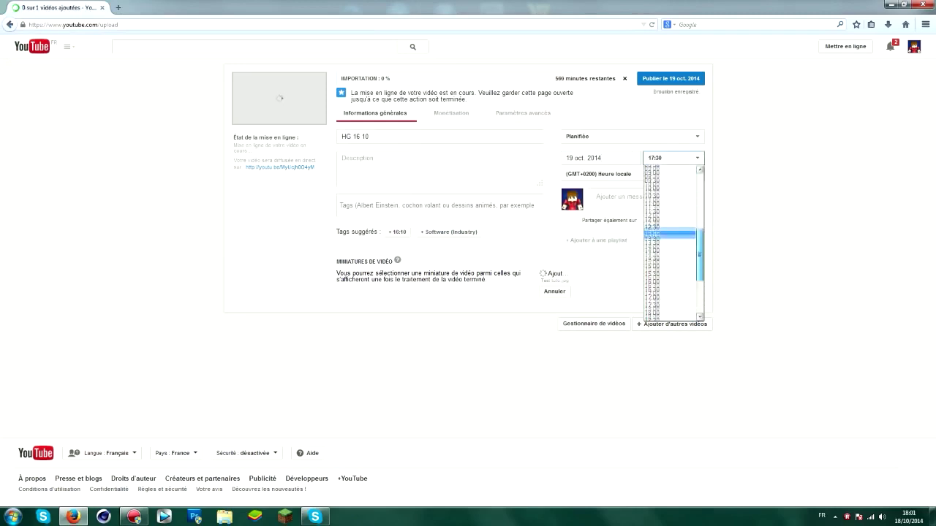
key(Escape)
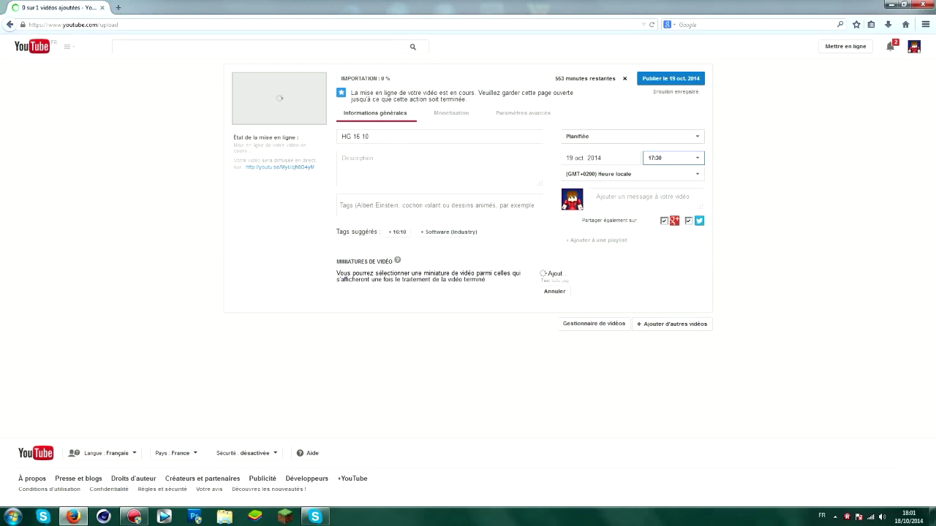
- Cycle through Publique, Privée and Planifié visibility, finally settling on Non répertoriée
click(633, 136)
click(574, 148)
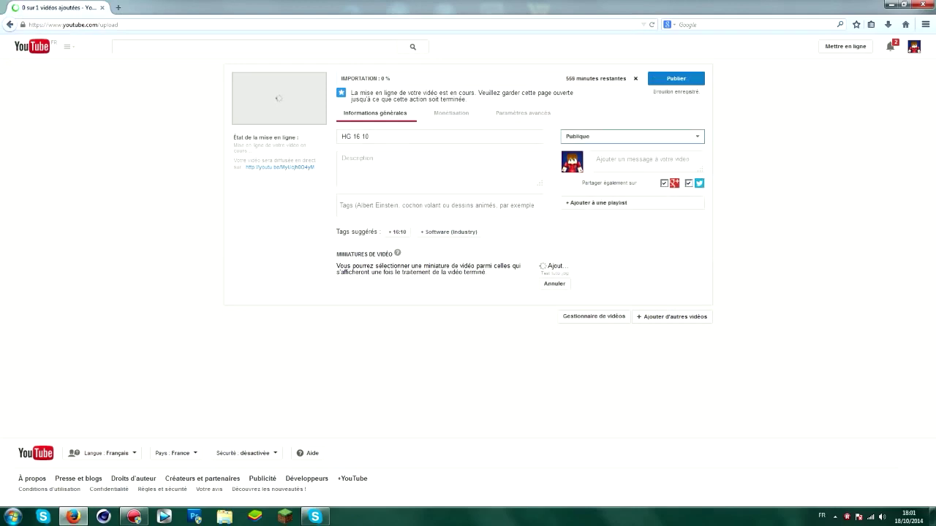
click(632, 136)
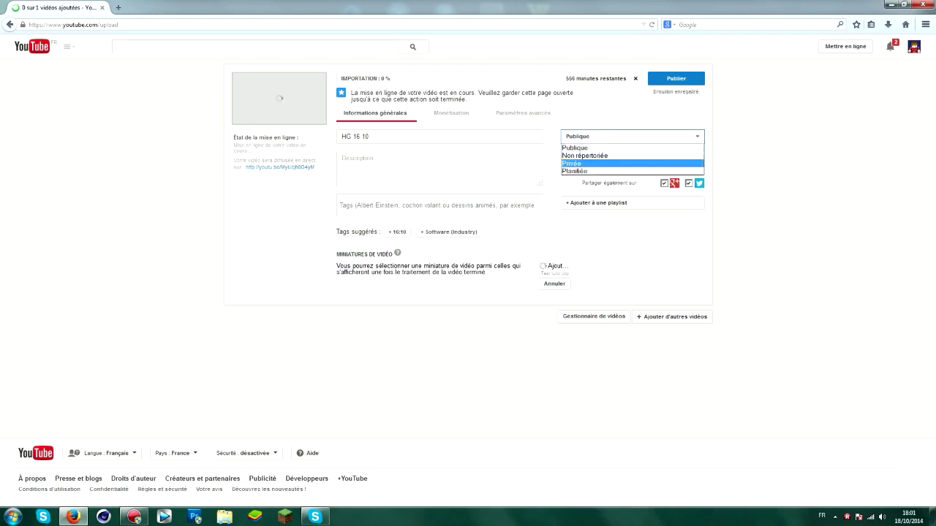
click(572, 163)
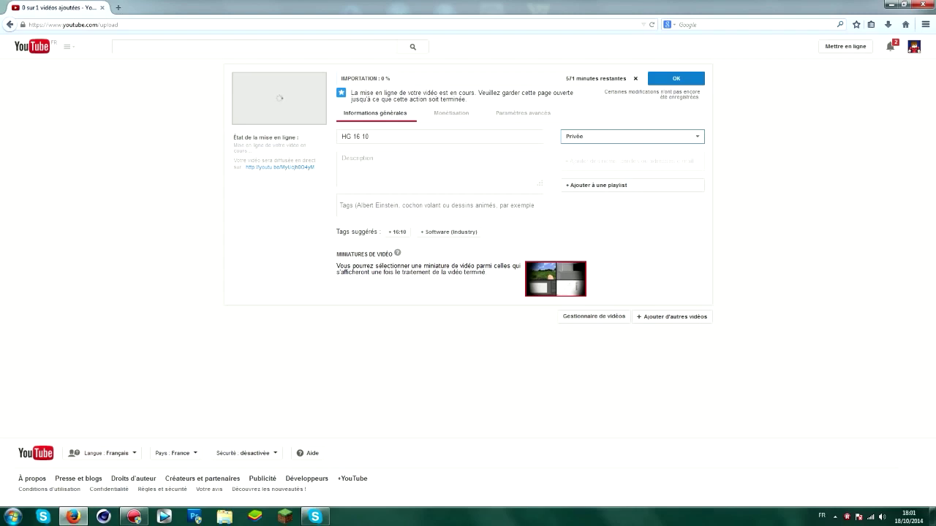
click(633, 136)
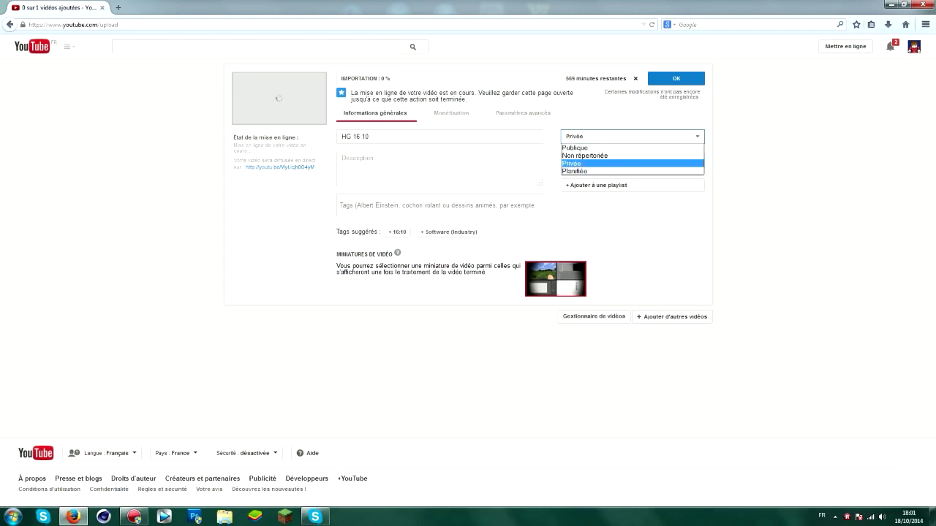
click(577, 171)
click(632, 137)
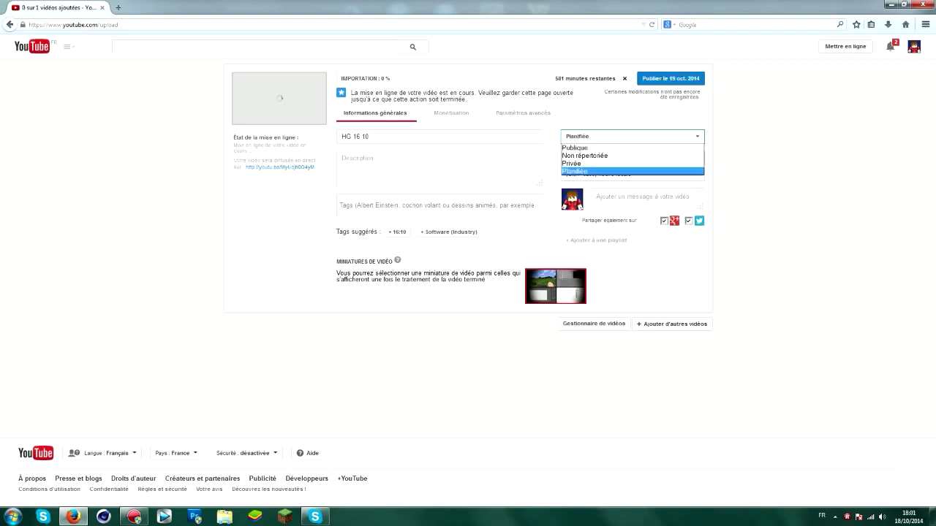
key(Up)
key(Up)
key(Return)
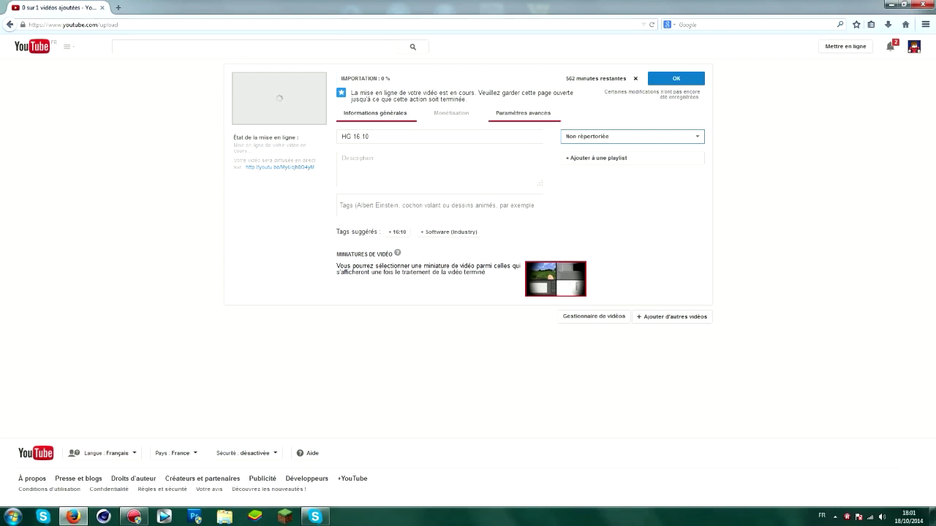
click(523, 113)
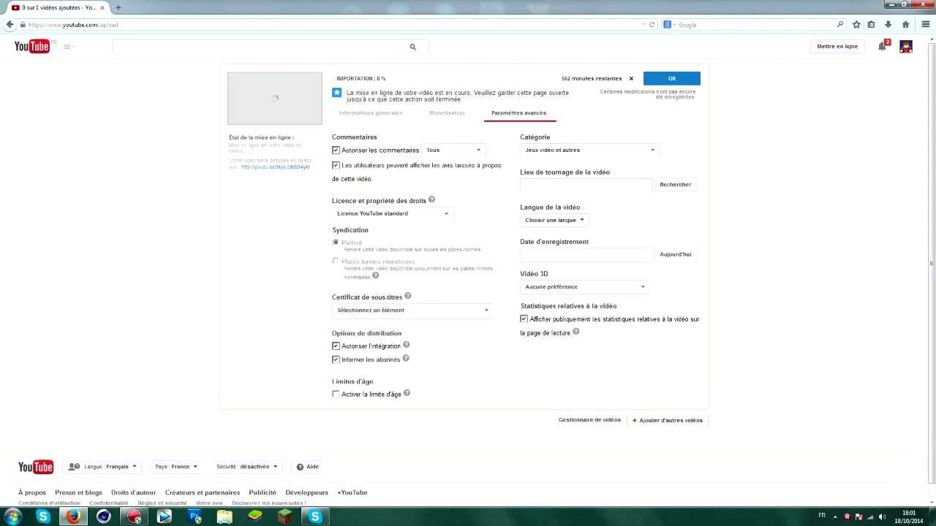
click(453, 150)
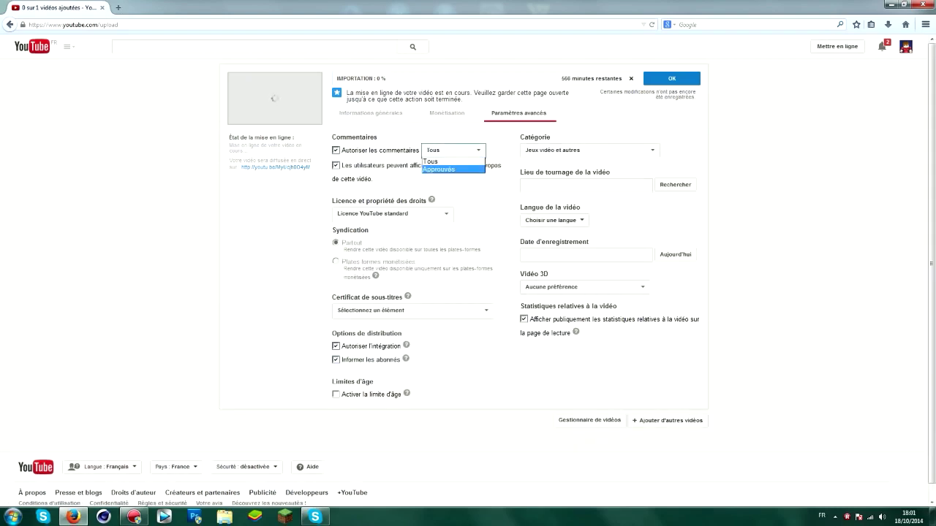
key(Escape)
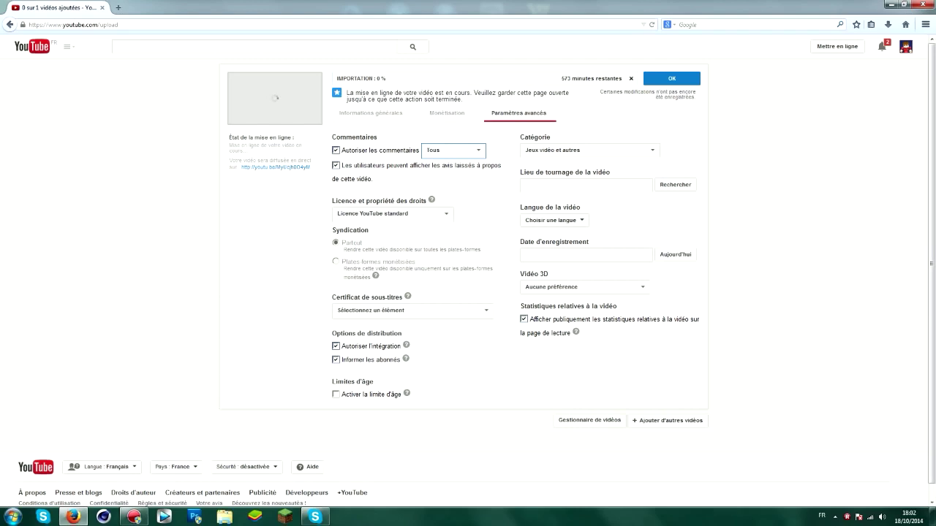
click(370, 113)
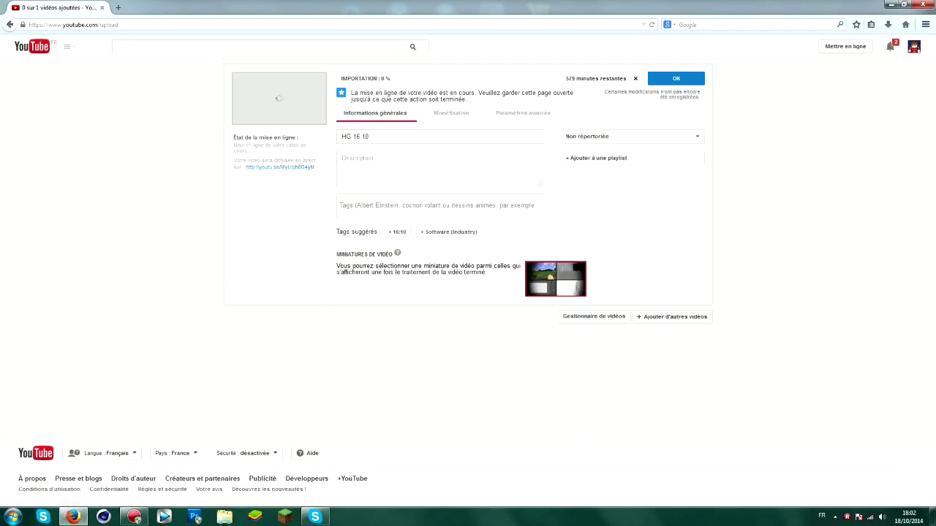